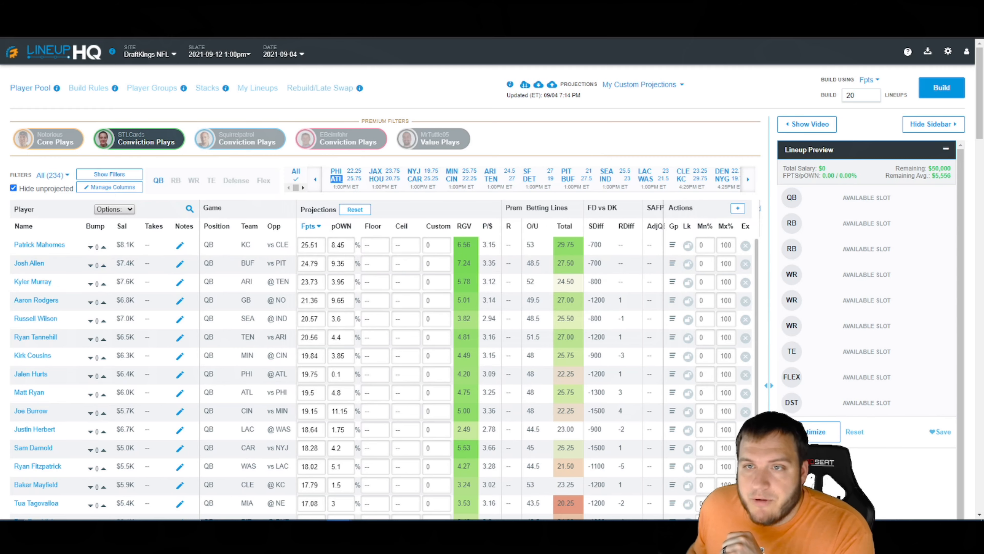
Step: Open the custom projections upload dialog, view the aggregate projection weights, and close the dialog
key("ctrl+Tab")
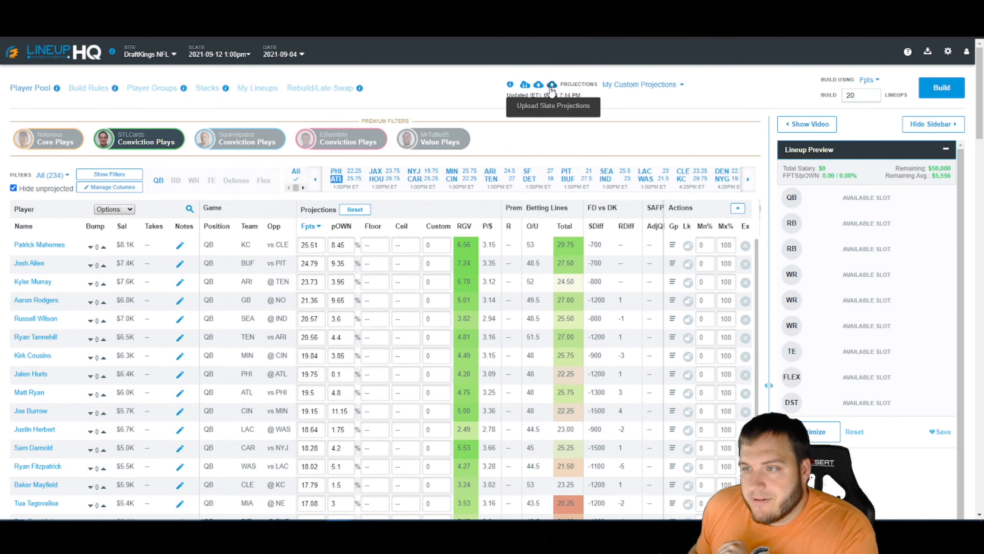
left_click(552, 85)
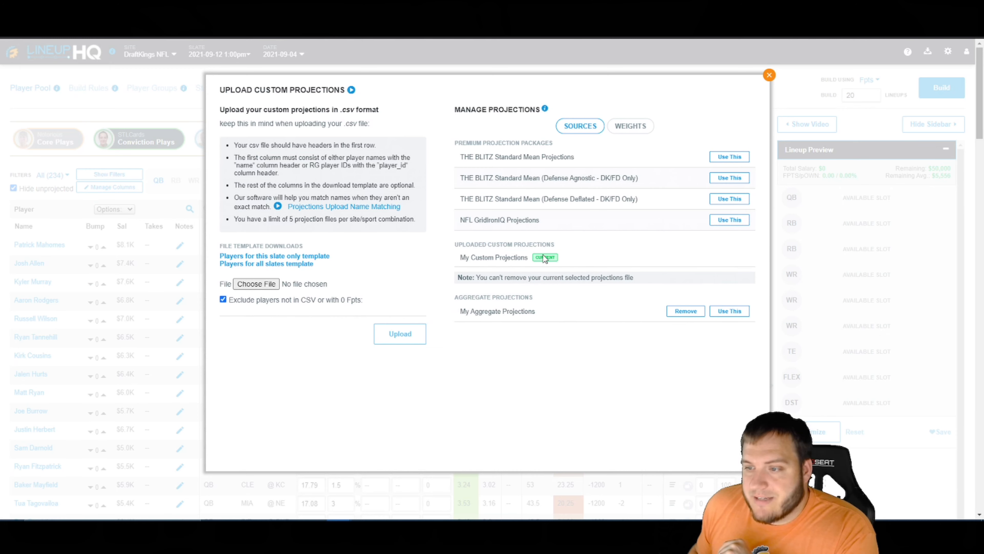
left_click(621, 132)
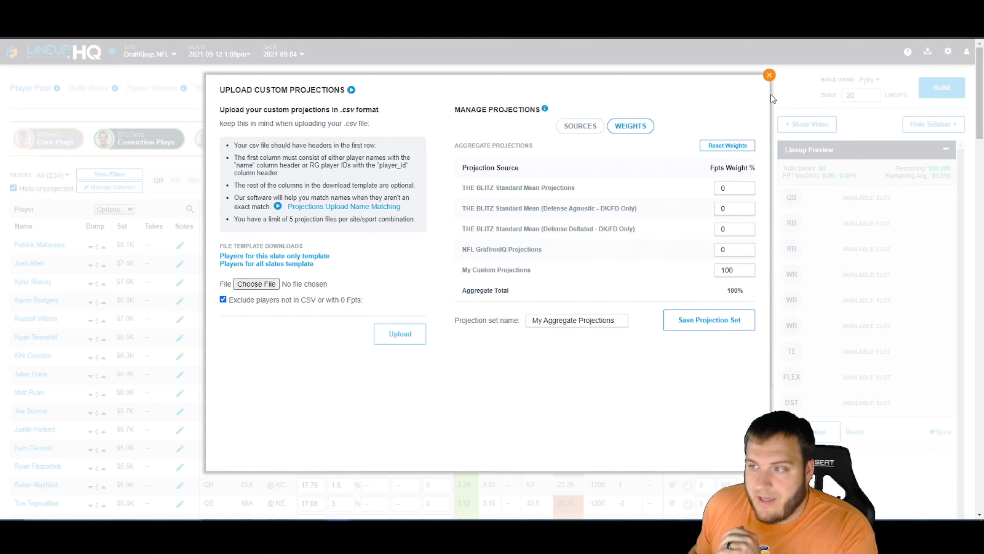
left_click(770, 76)
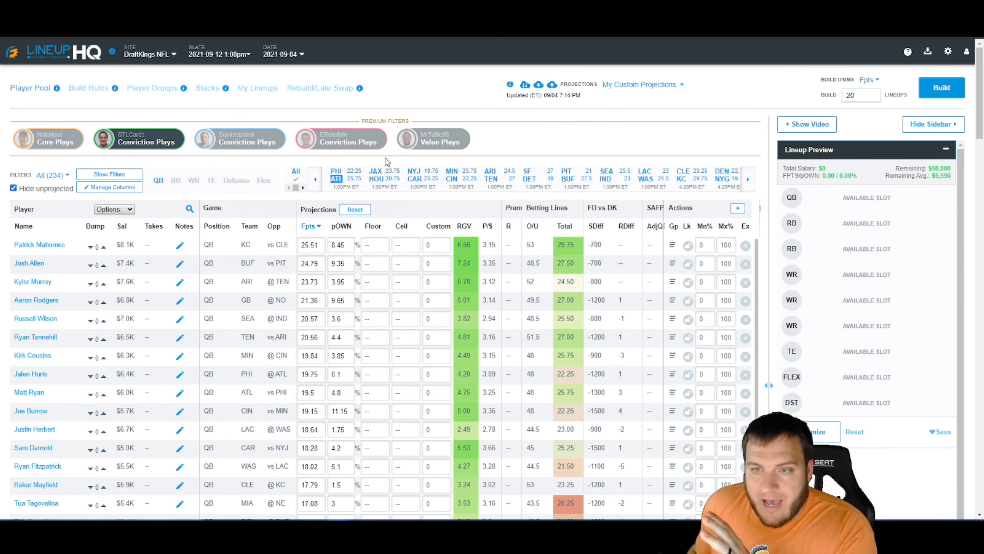
Step: Disable the player groups Group A, Group B and running backs
left_click(138, 86)
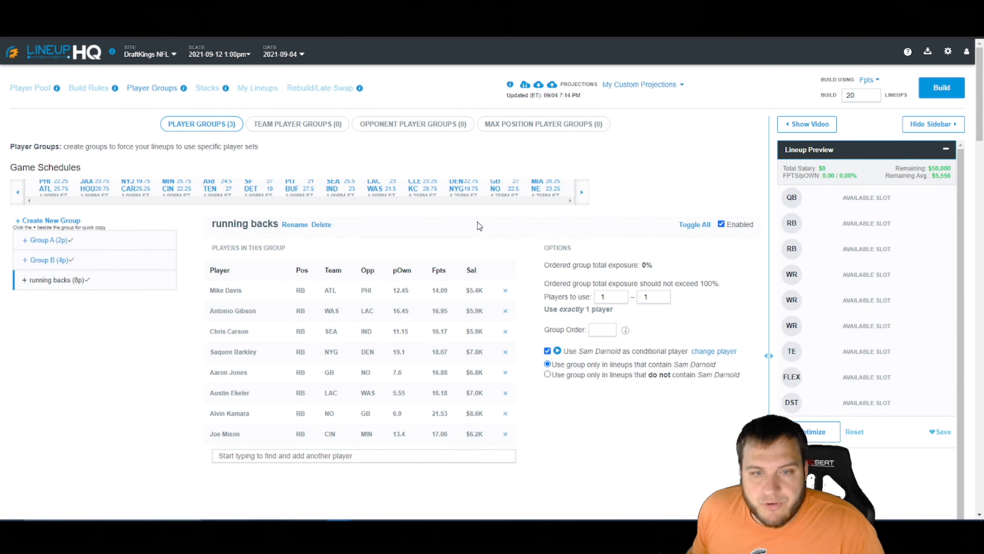
left_click(105, 239)
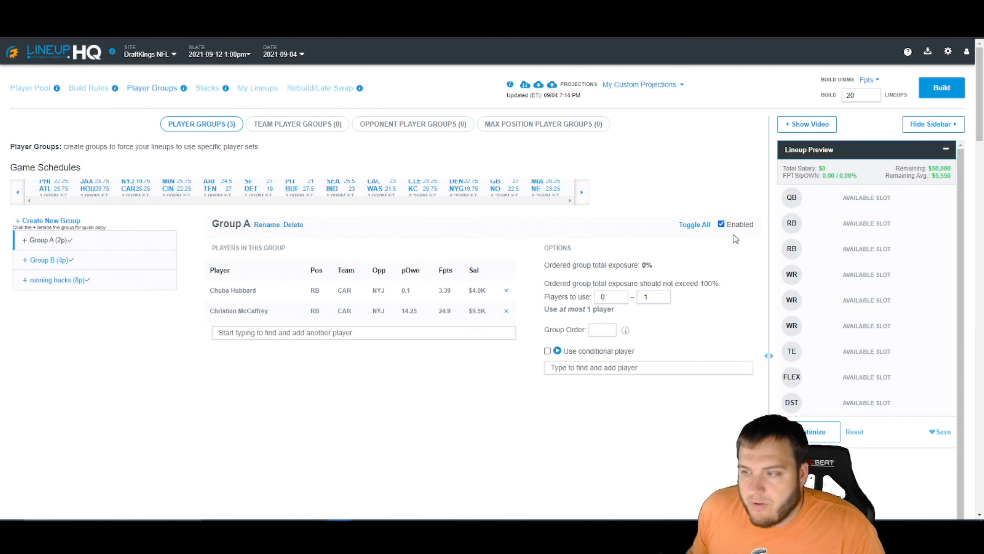
left_click(721, 224)
left_click(76, 261)
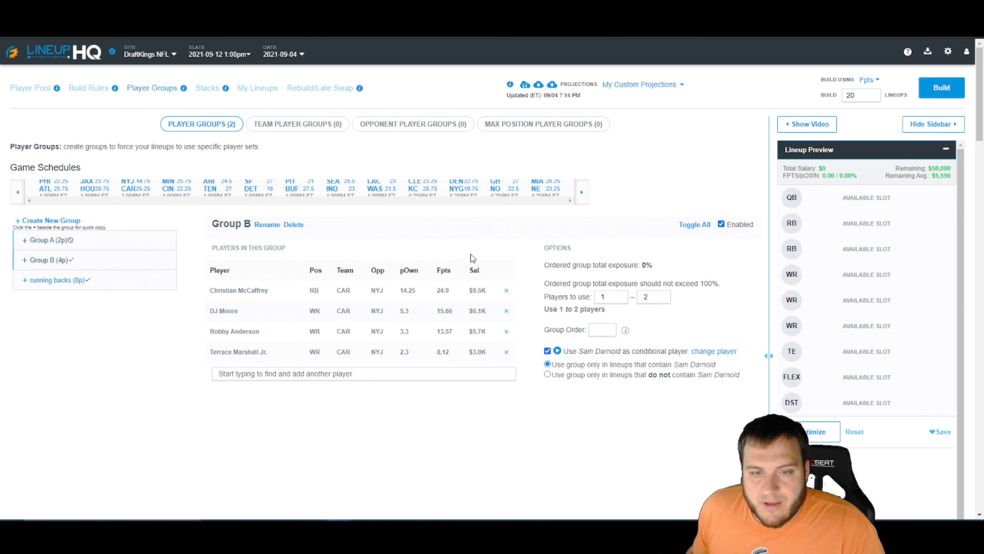
left_click(721, 224)
left_click(137, 286)
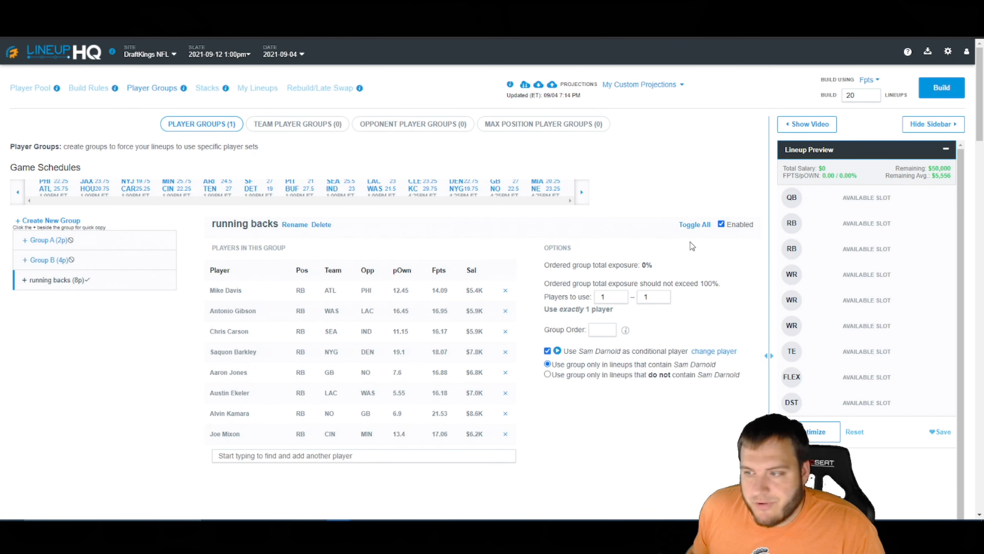
left_click(721, 224)
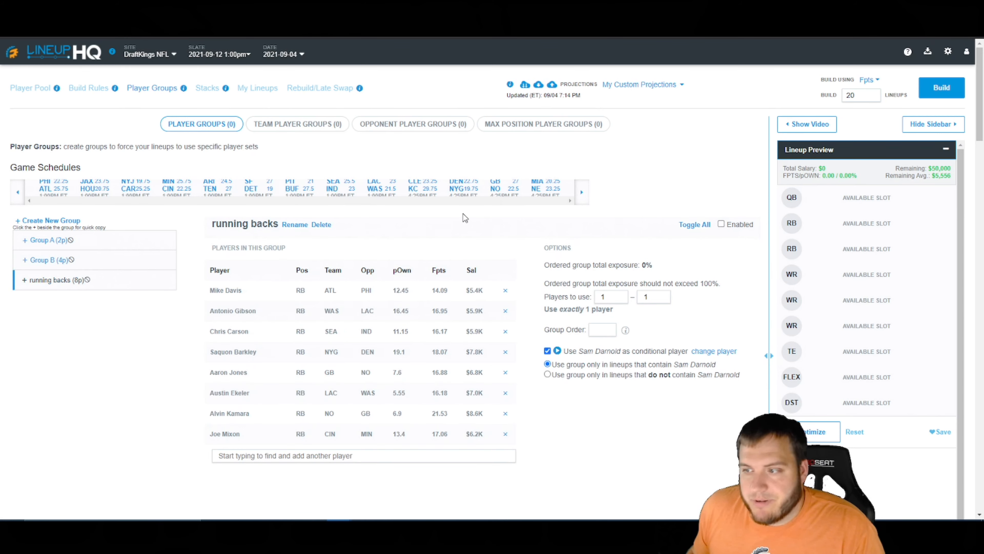
Step: Set the target lineup percentage to 0 for both the primary and the second quick game stack rules
left_click(88, 90)
left_click(209, 92)
scroll(140, 299, "down", 5)
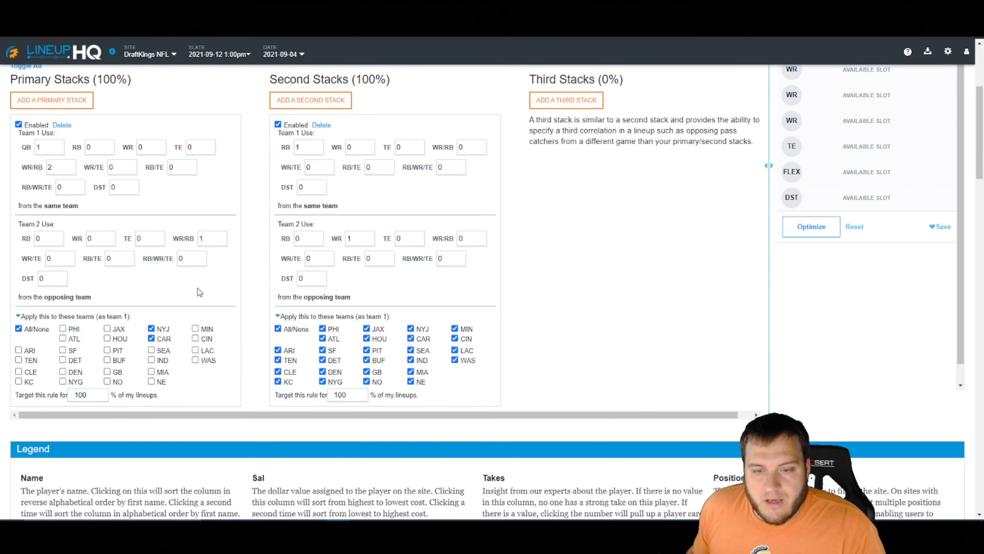
left_click_drag(97, 394, 55, 393)
type("0")
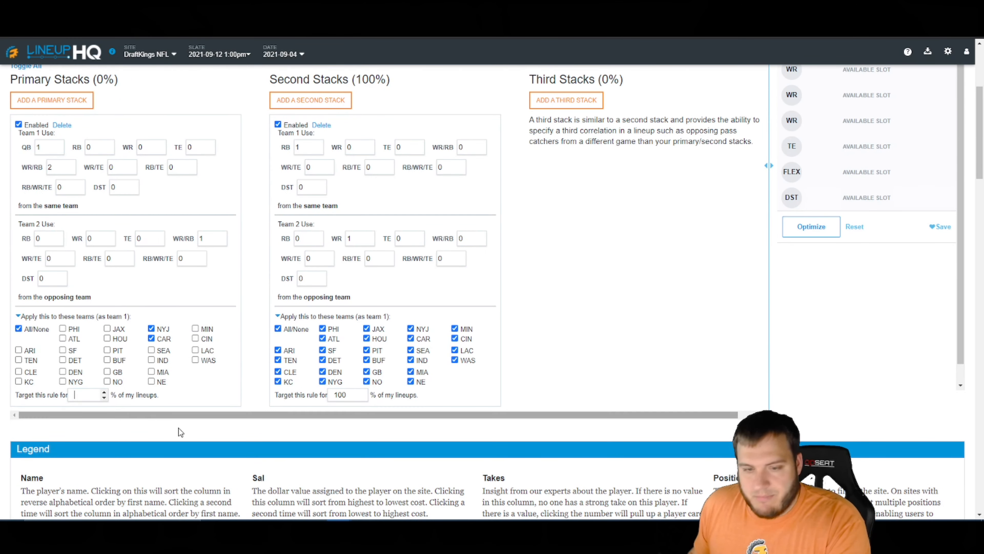
left_click_drag(363, 394, 310, 402)
type("0")
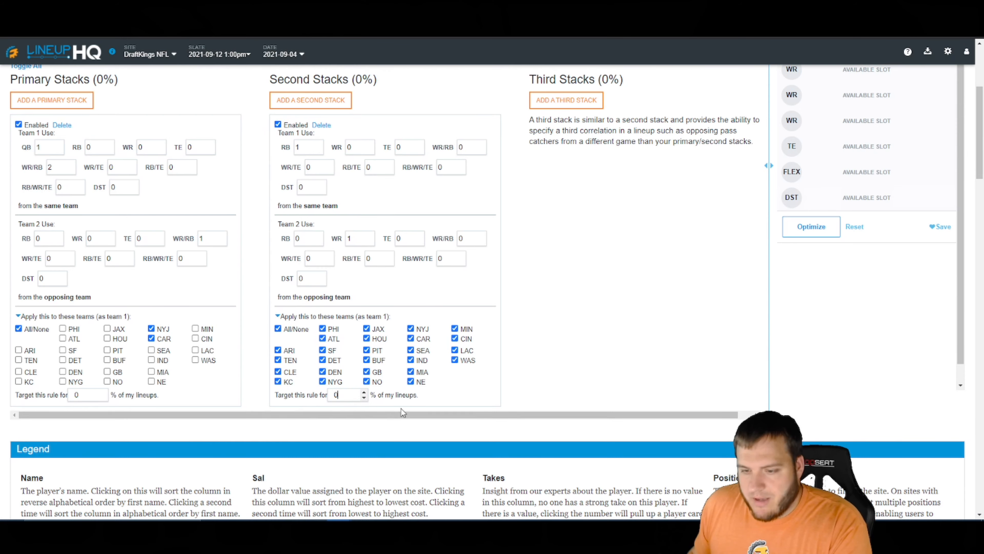
scroll(577, 359, "up", 5)
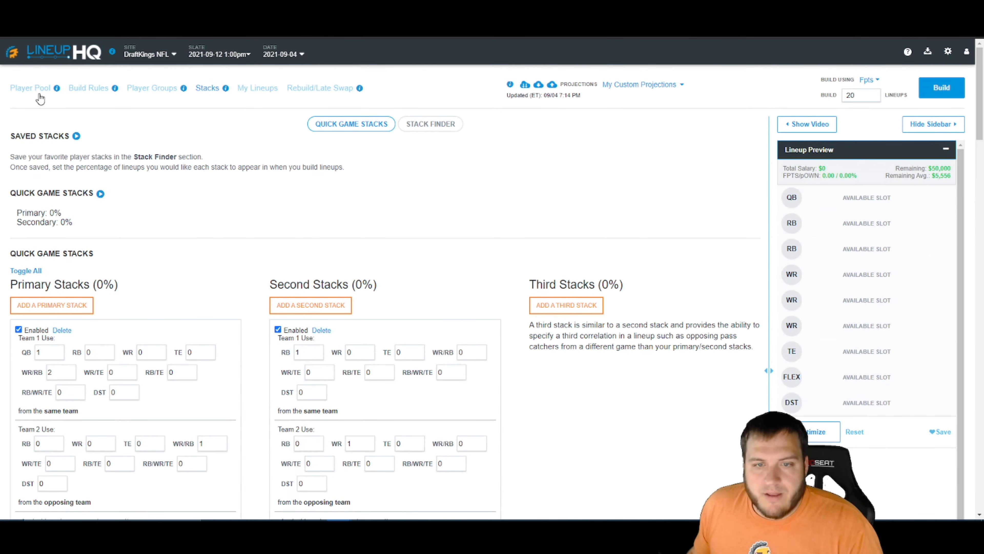
Step: Set the max offense vs. defense value to 10 in the build settings
left_click(40, 96)
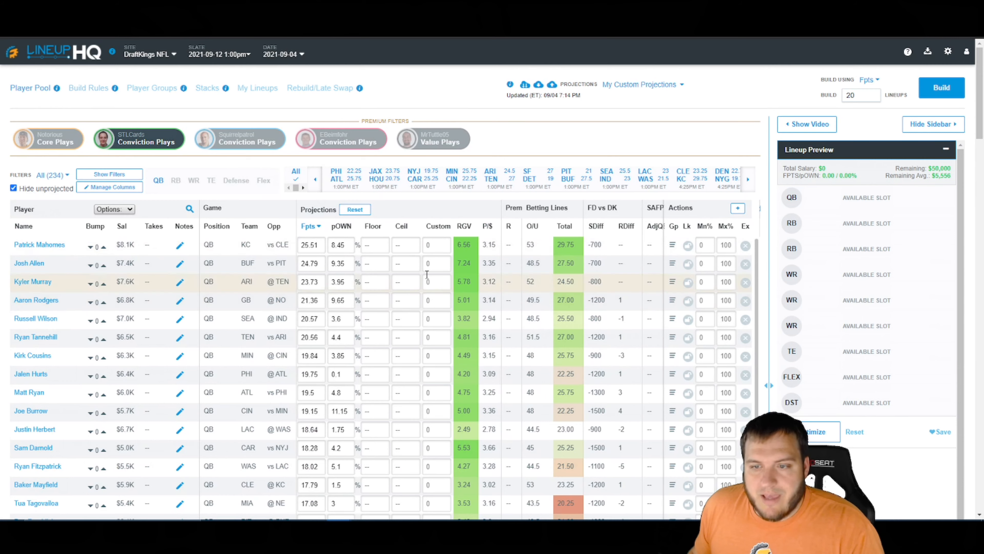
left_click(84, 90)
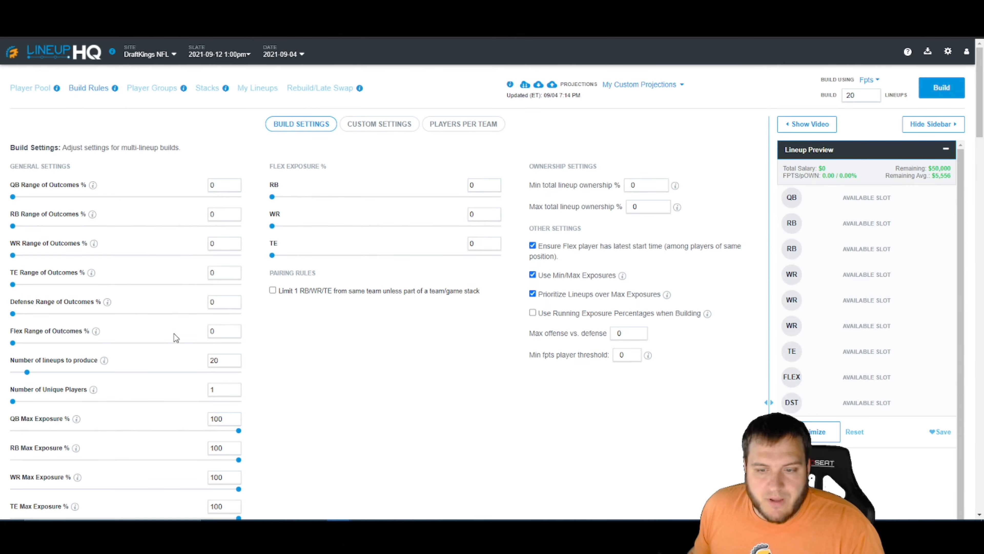
scroll(176, 370, "down", 1)
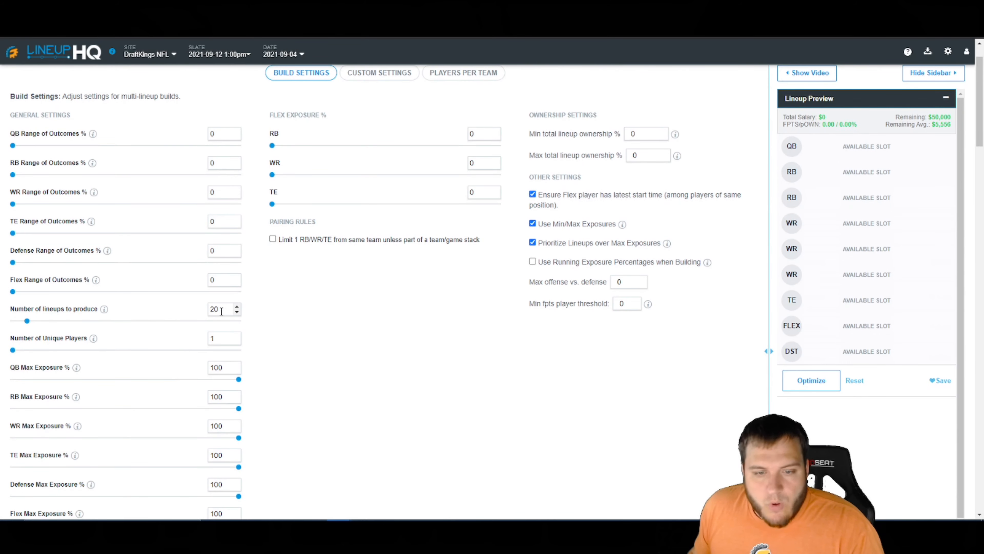
scroll(217, 383, "down", 2)
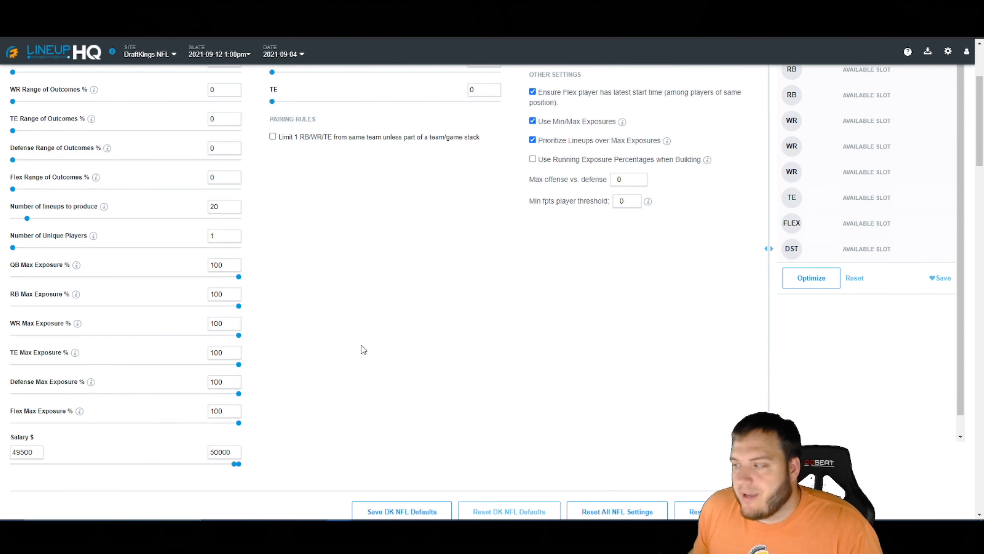
scroll(406, 348, "up", 3)
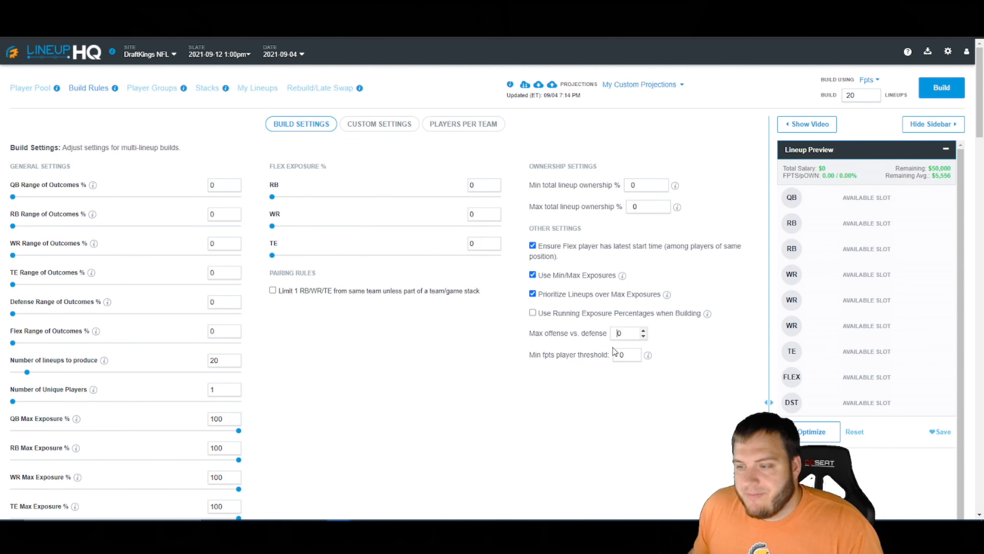
type("1")
left_click_drag(583, 355, 586, 355)
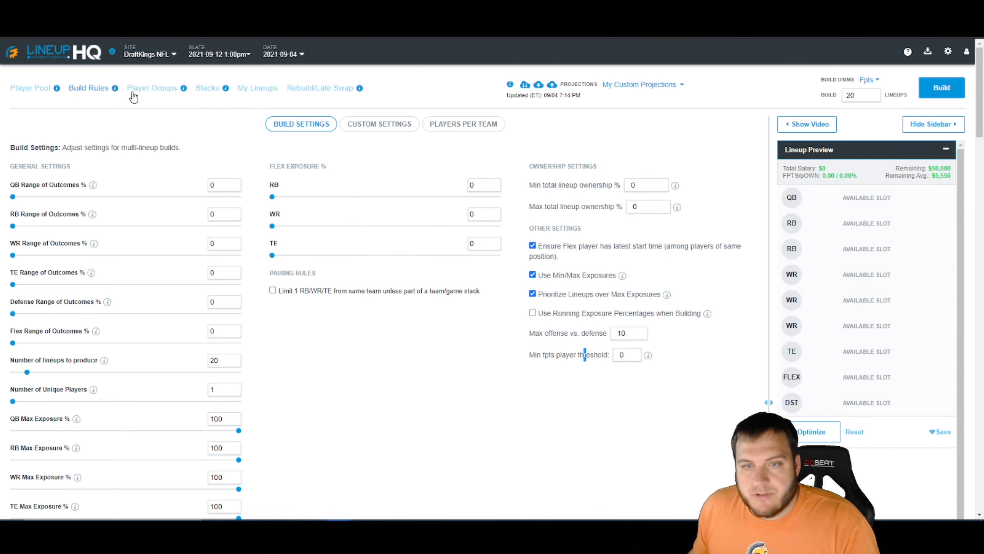
Step: Optimize a single lineup from the player pool and build 20 lineups
left_click(38, 89)
left_click(817, 438)
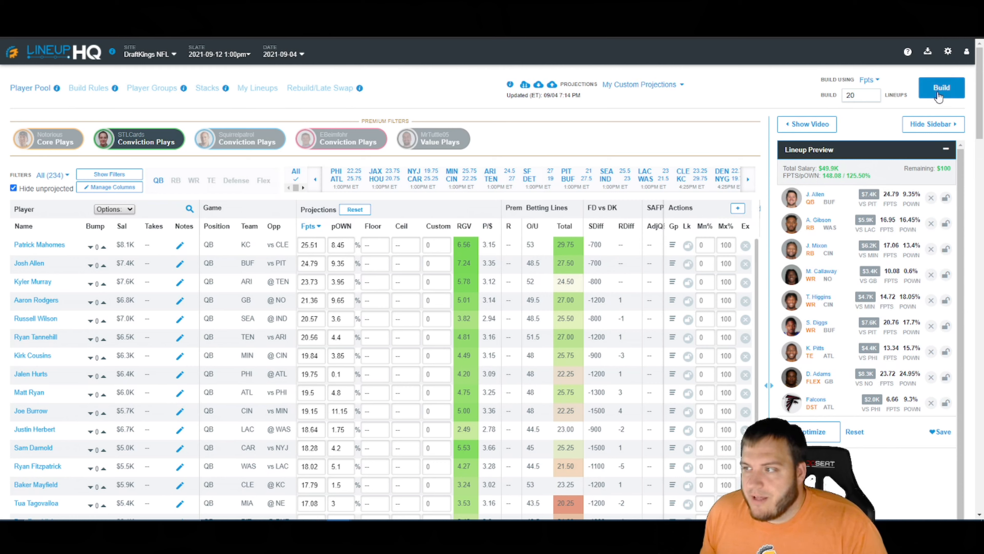
left_click(942, 88)
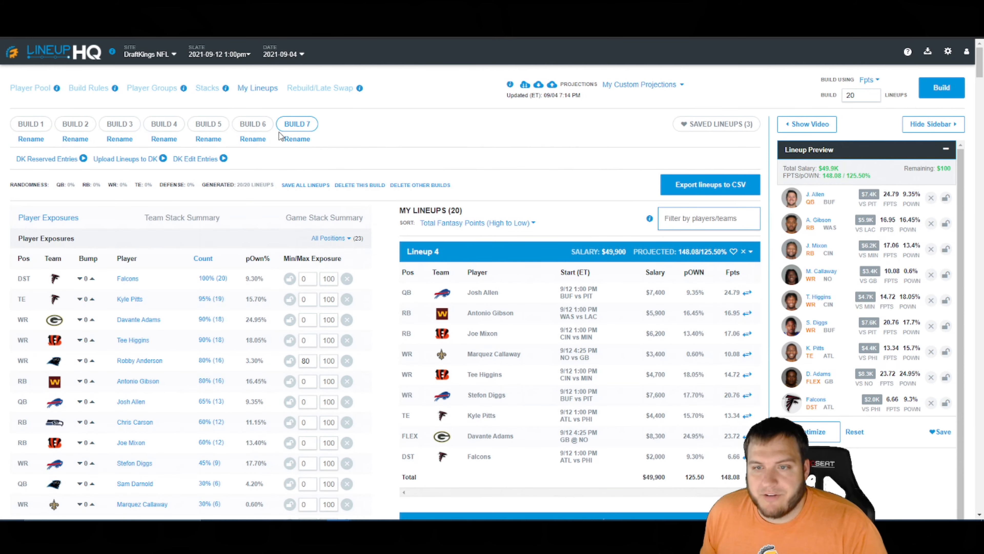
Step: Delete four of the earlier lineup builds, including Build 2, and open the newest remaining build
left_click(74, 125)
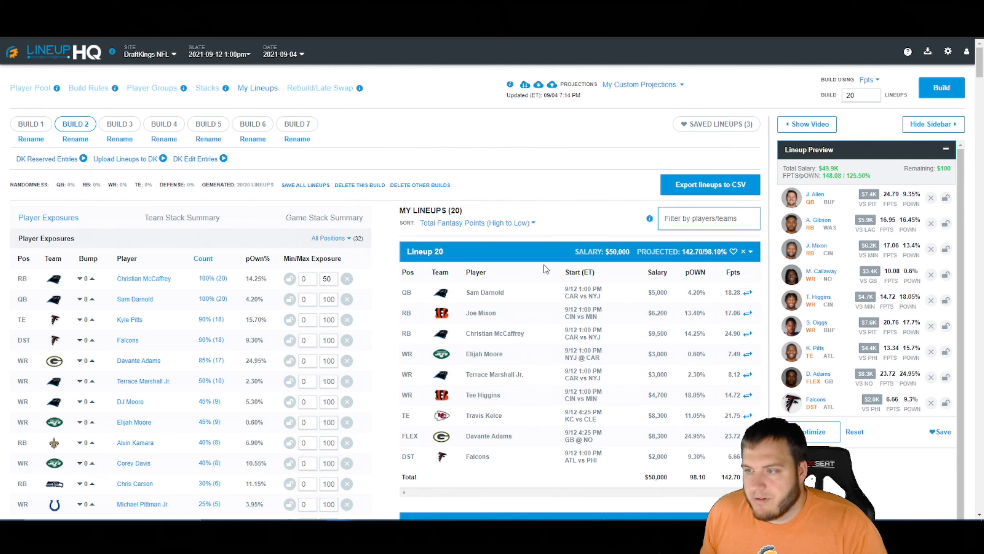
left_click(347, 185)
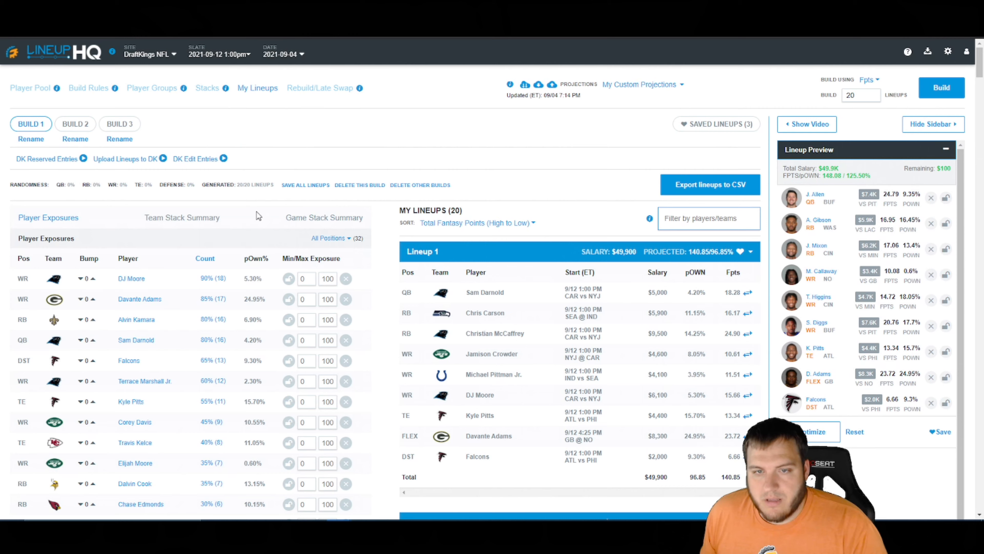
left_click(126, 124)
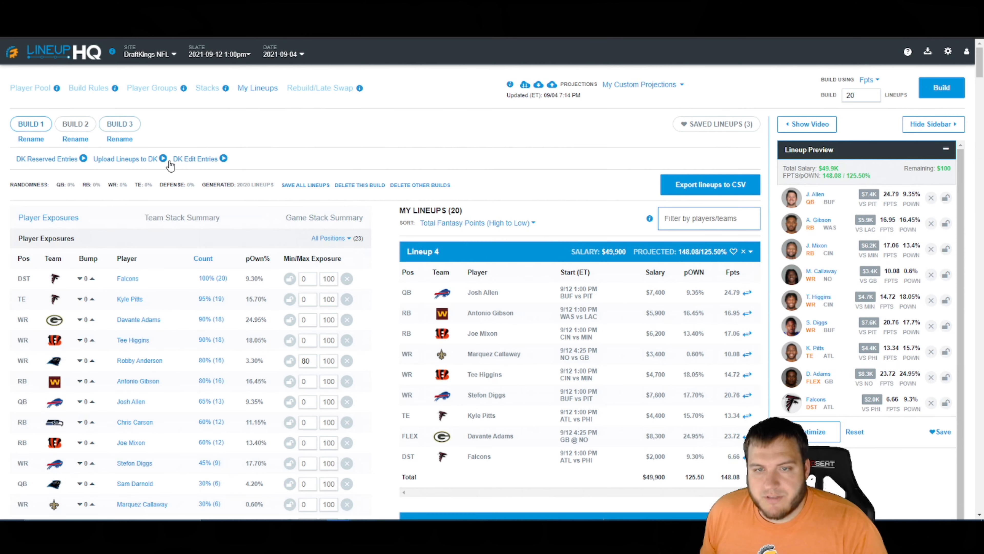
Step: Rename Build 3 as "cash"
left_click(128, 140)
left_click_drag(133, 135, 88, 126)
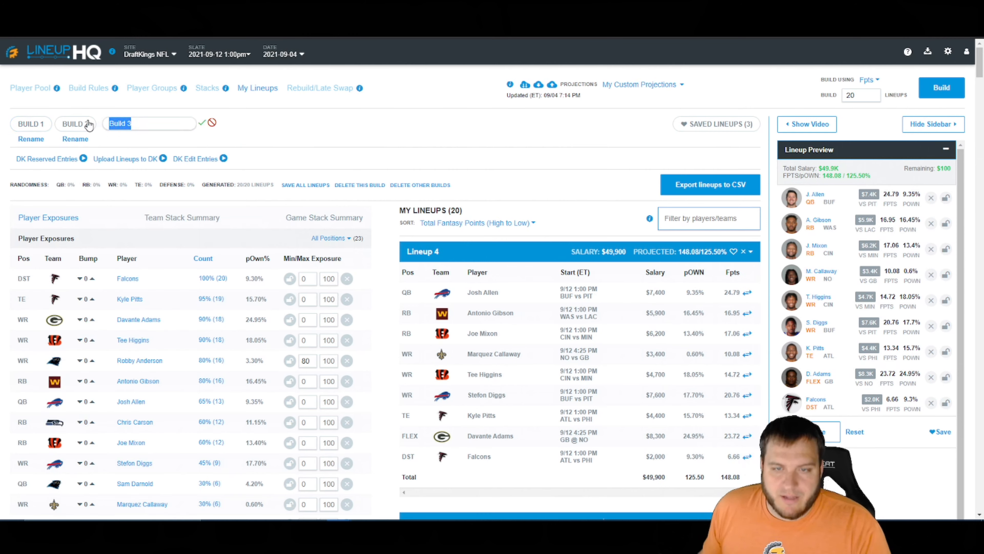
type("cash")
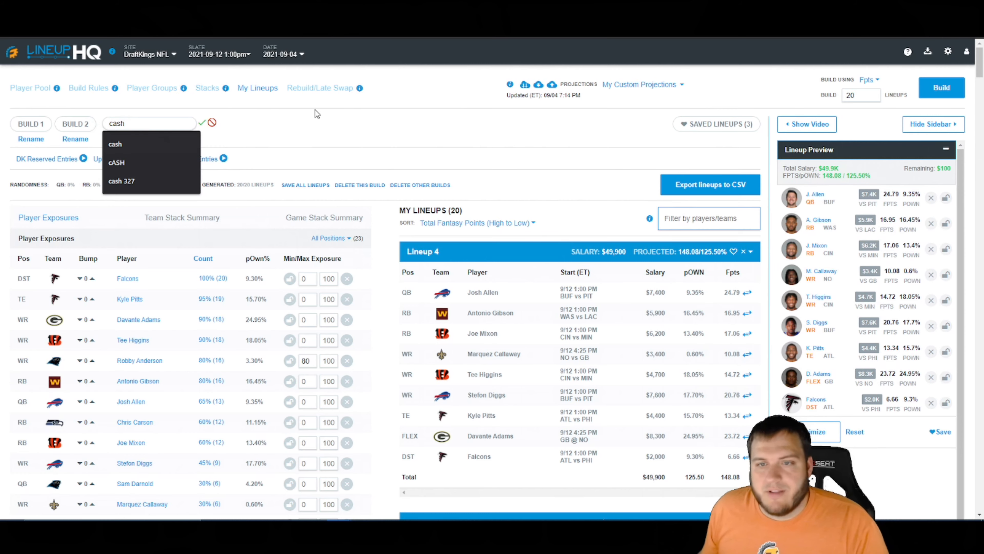
left_click(316, 117)
left_click(203, 125)
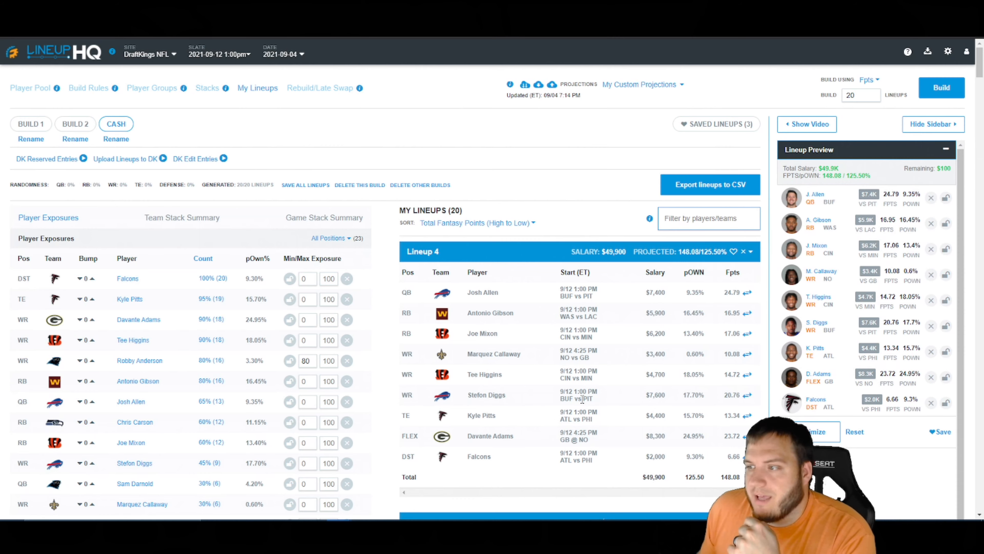
Step: Set the max offense vs. defense value to 0 in the build settings and select the max total lineup ownership value
left_click(42, 89)
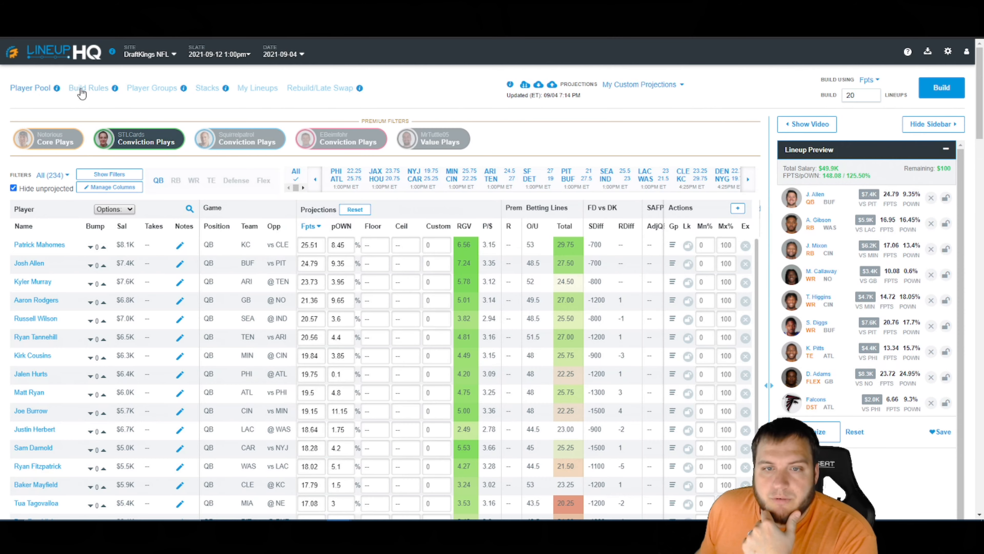
left_click(85, 89)
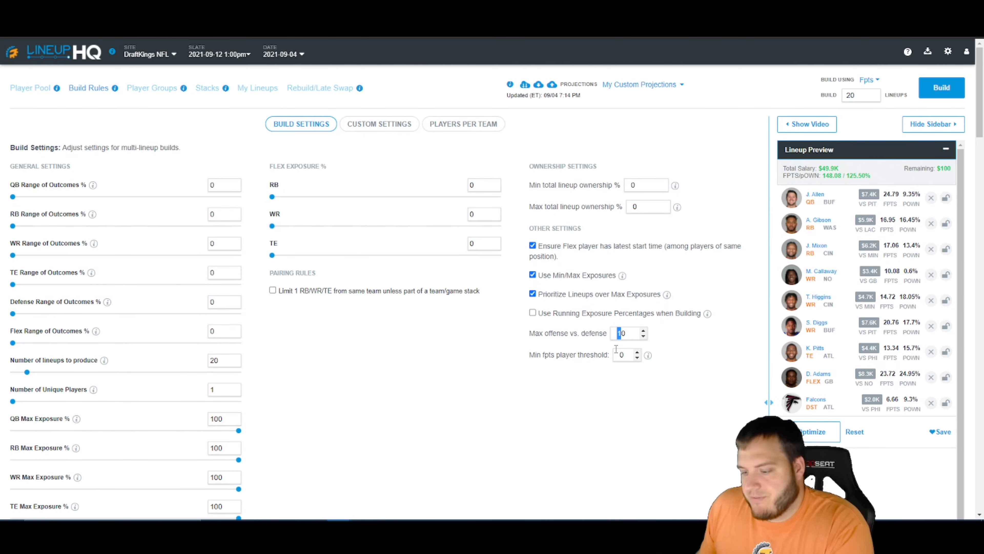
key("BackSpace")
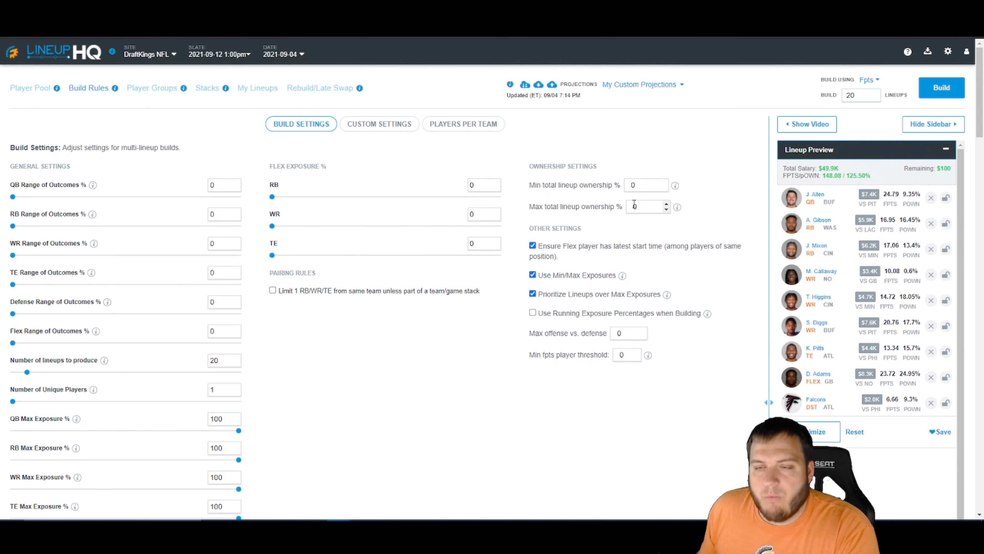
left_click_drag(635, 205, 647, 205)
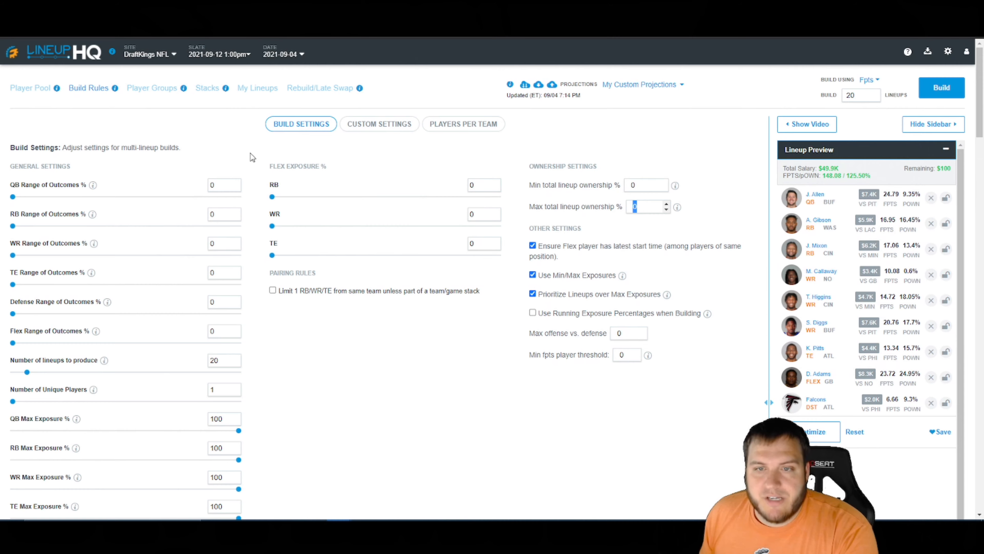
Step: Check the settings of player group Group A and sort the quarterbacks in the player pool by RGV
left_click(153, 90)
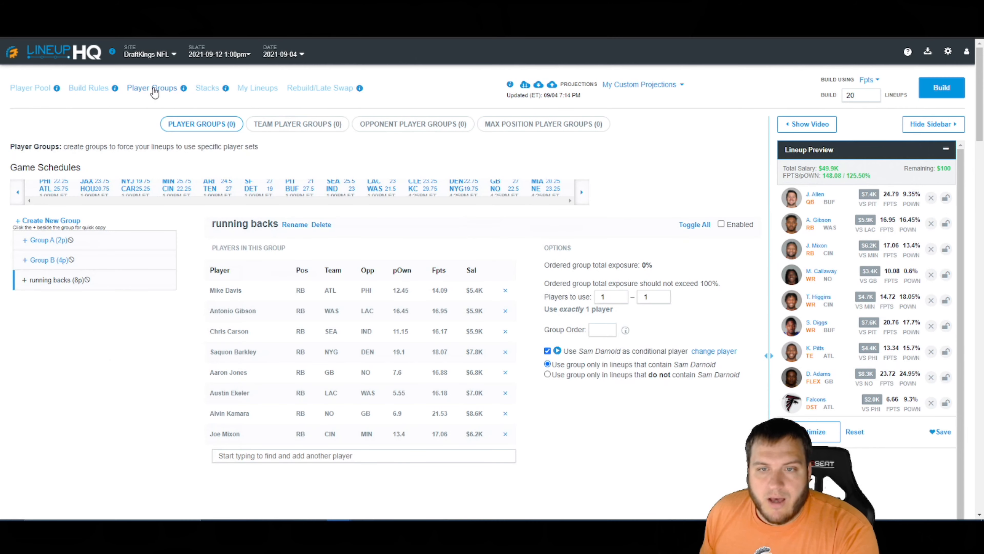
left_click(72, 241)
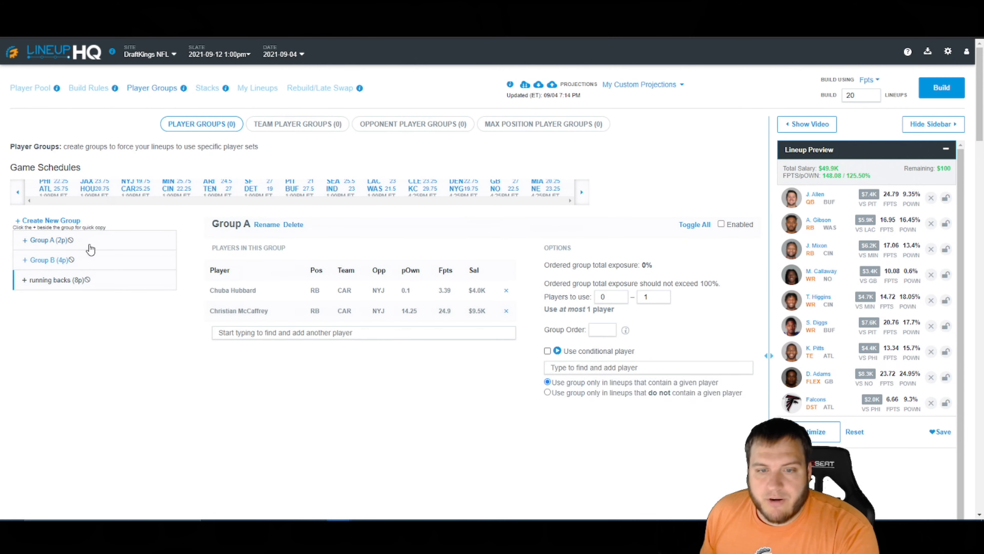
left_click(38, 89)
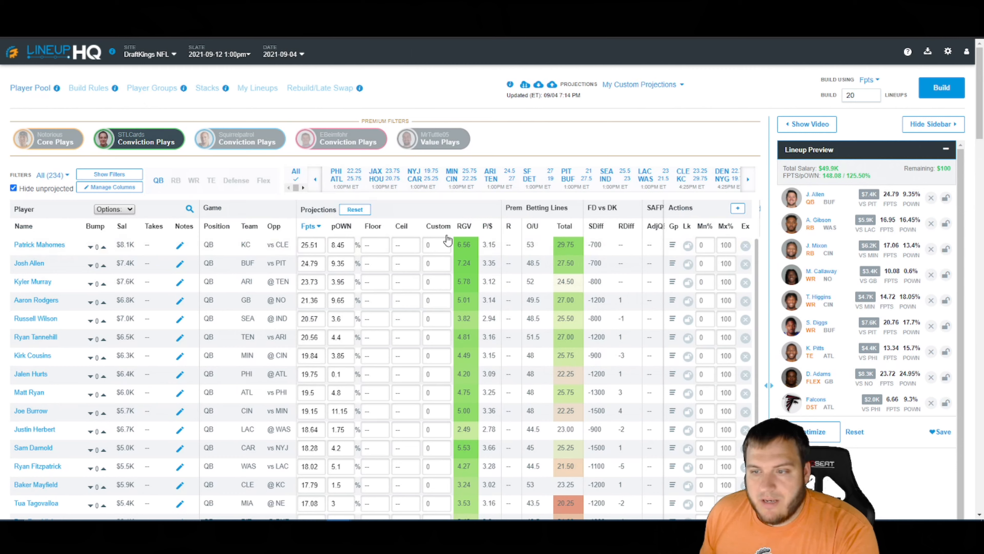
left_click(465, 226)
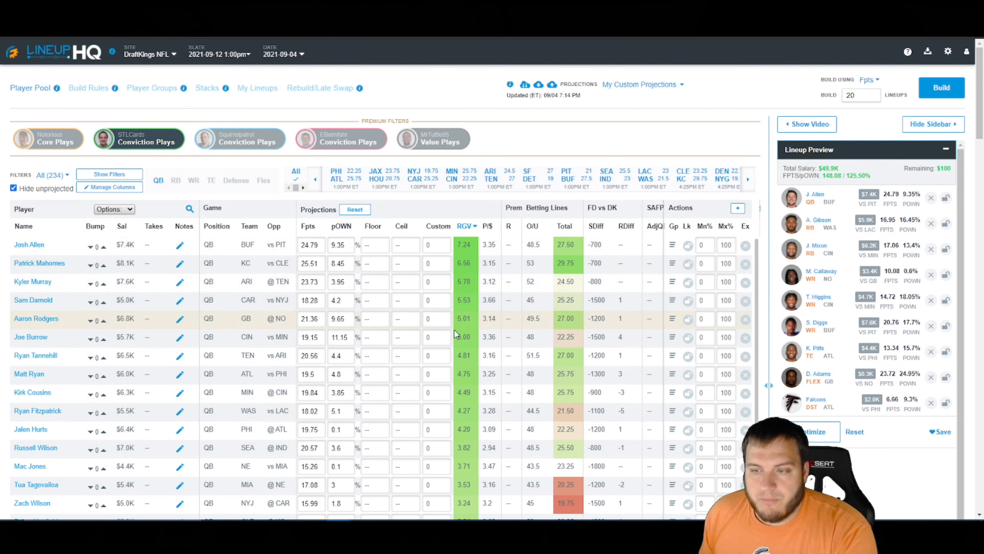
Step: Sort the quarterbacks by P/$ and apply the primary quick game stack only to the NYJ and CAR teams
left_click(489, 226)
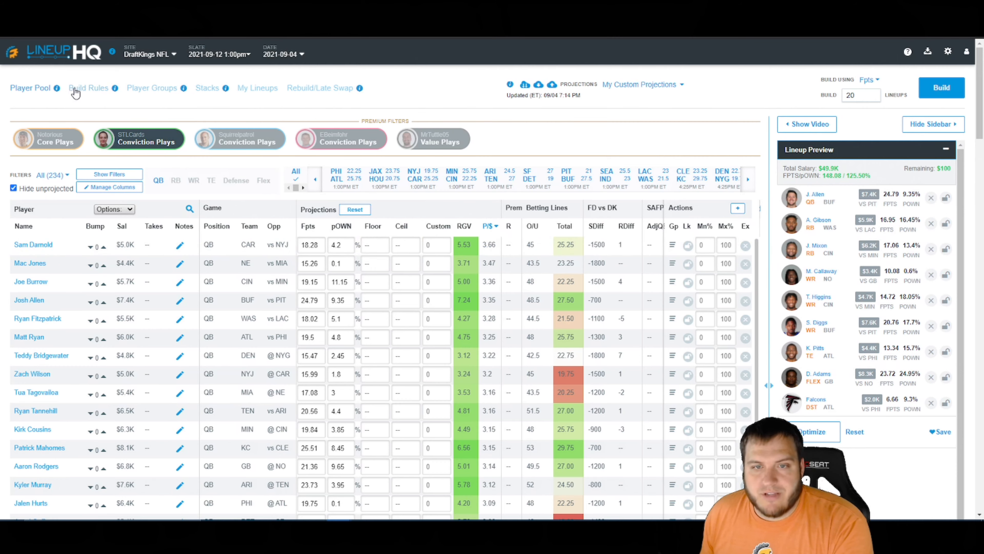
left_click(209, 88)
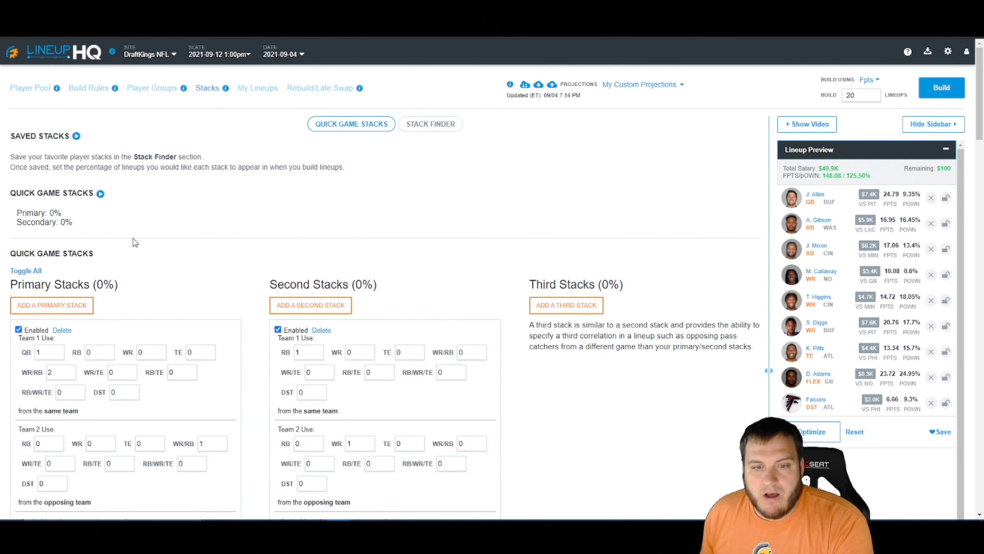
scroll(135, 242, "down", 3)
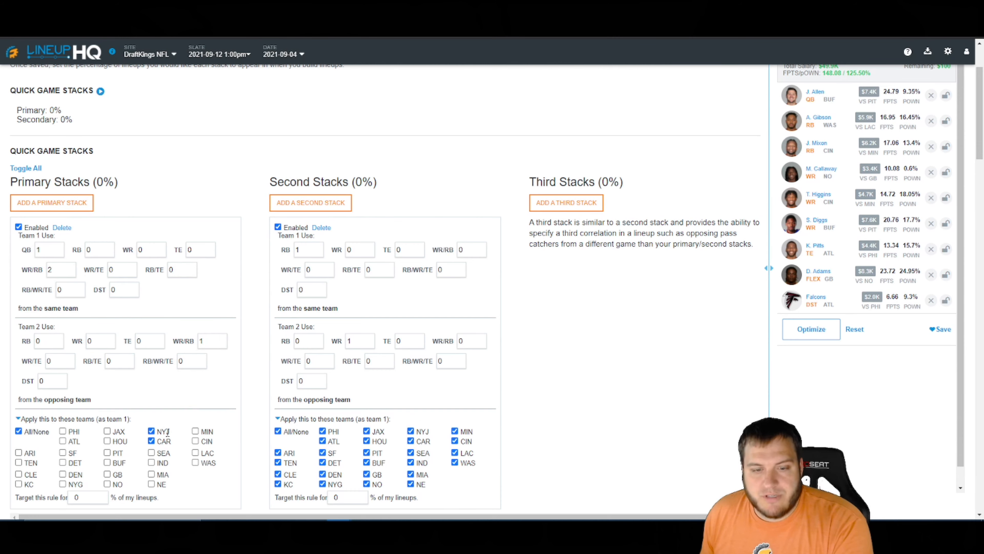
scroll(163, 431, "down", 1)
left_click(19, 381)
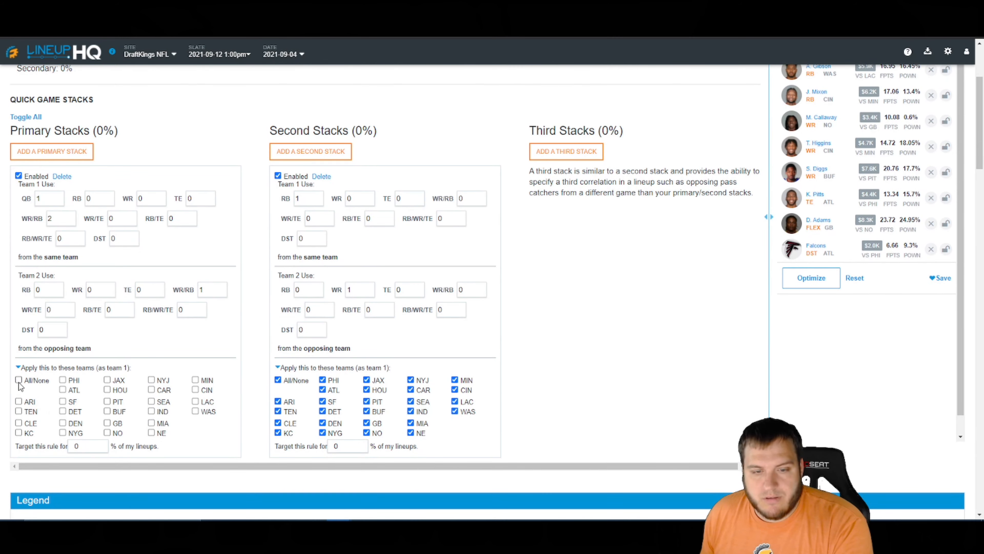
left_click(19, 381)
left_click(25, 383)
left_click(151, 380)
left_click(152, 389)
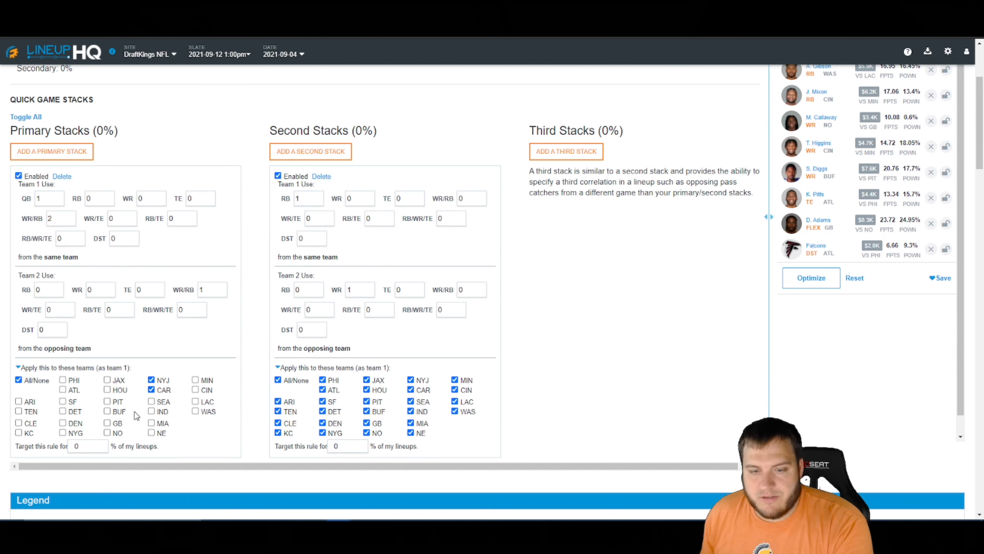
Step: Target the primary stack rule for 100% of the lineups and look over the second and third stack options
left_click_drag(89, 445, 40, 448)
type("100")
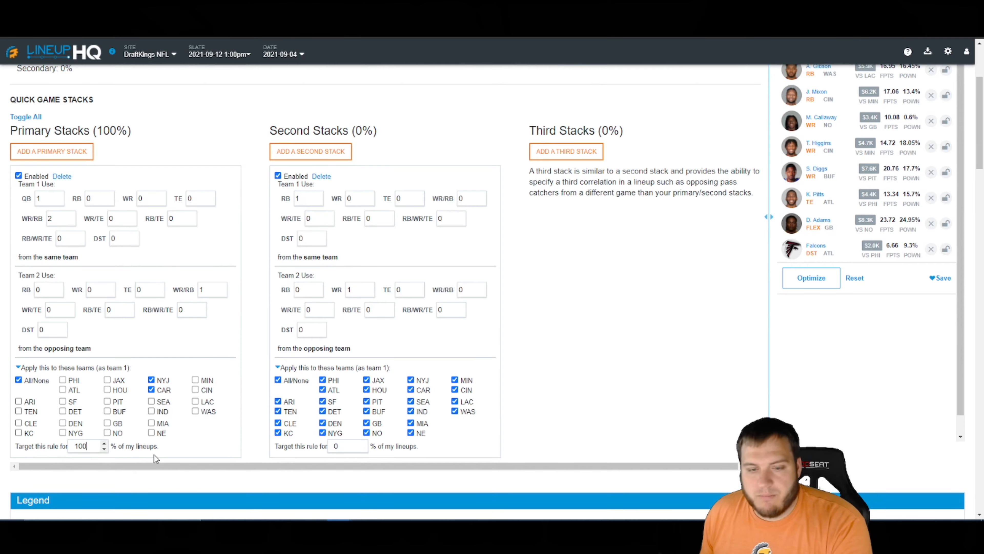
scroll(848, 204, "up", 2)
scroll(848, 204, "up", 1)
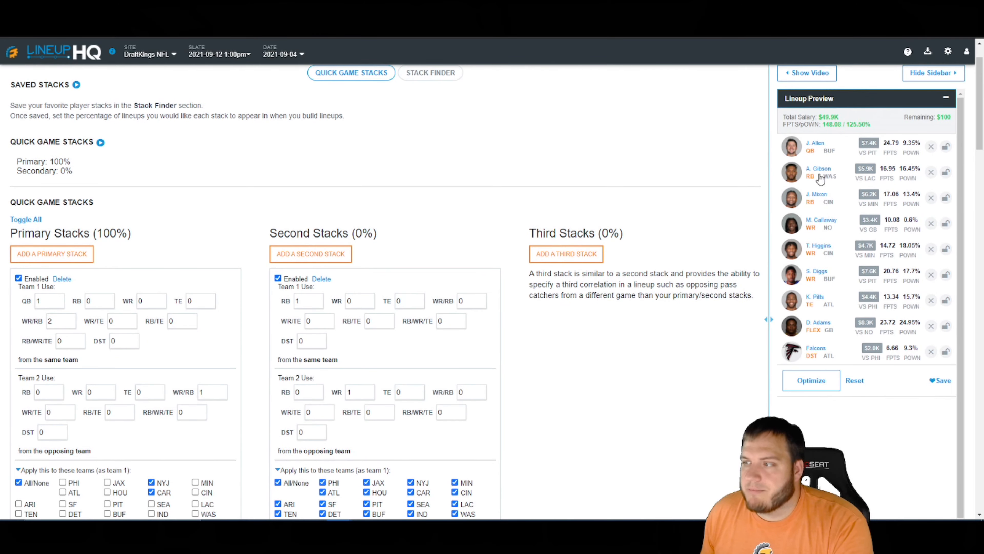
scroll(183, 243, "down", 3)
scroll(907, 139, "up", 3)
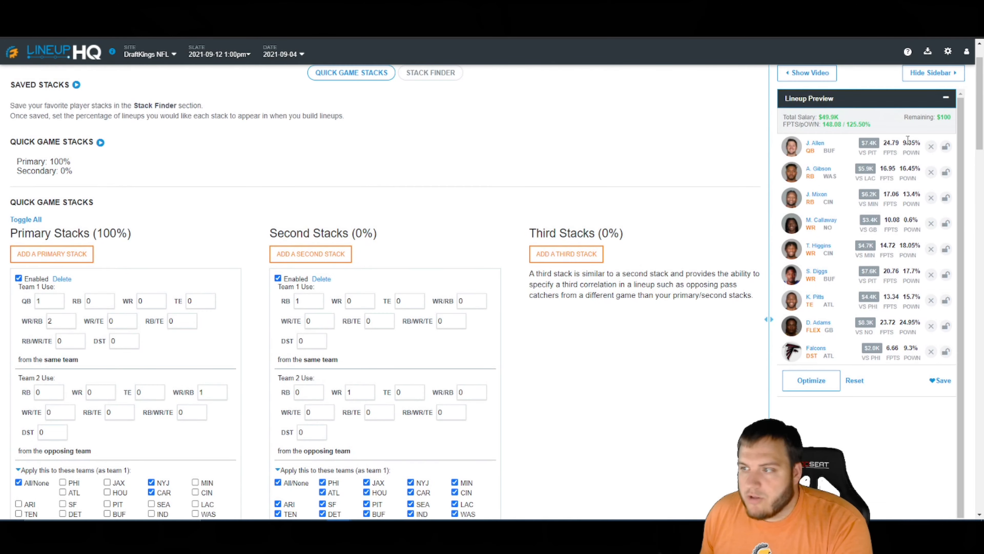
scroll(137, 263, "down", 5)
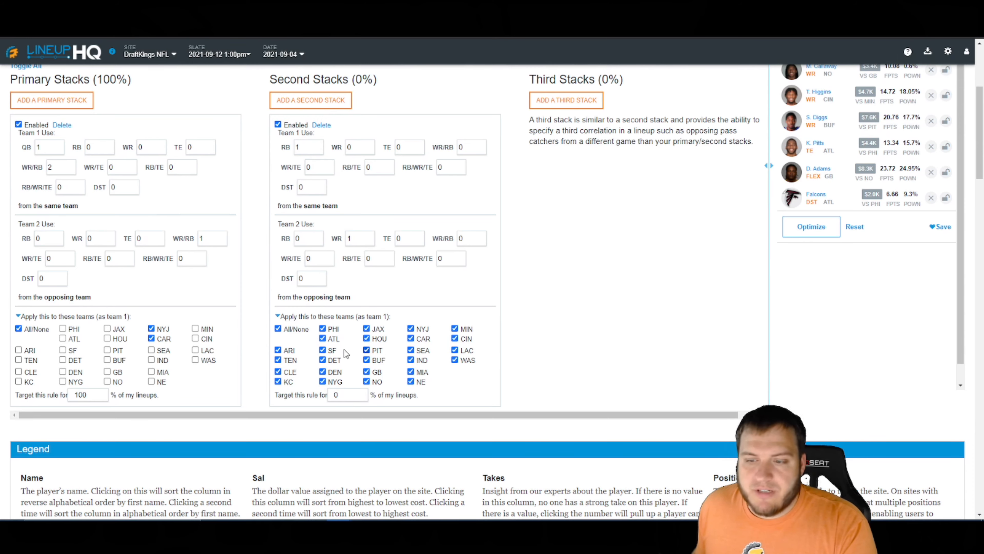
scroll(481, 238, "up", 4)
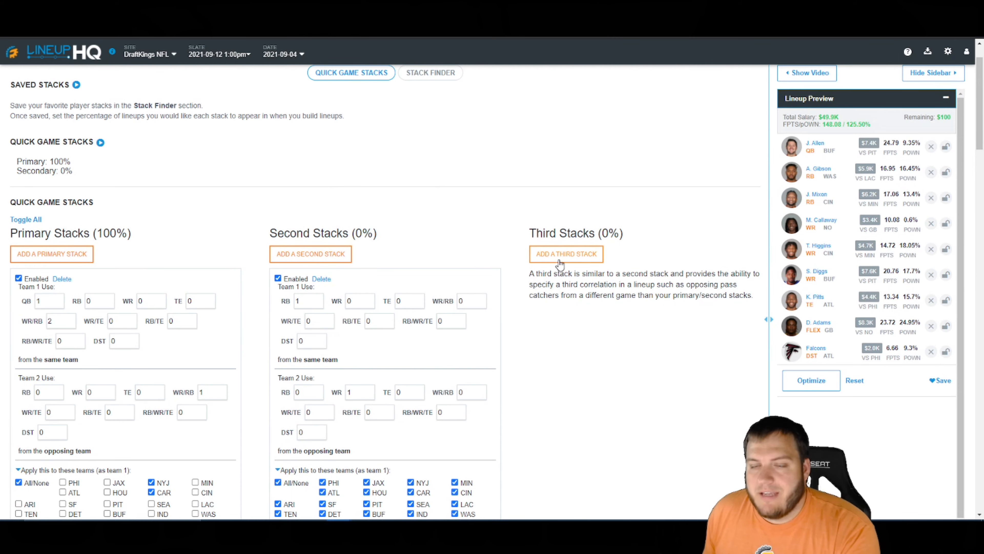
scroll(206, 162, "up", 1)
scroll(206, 161, "up", 1)
Step: Show the running backs in the player pool and sort them by Fpts
left_click(43, 89)
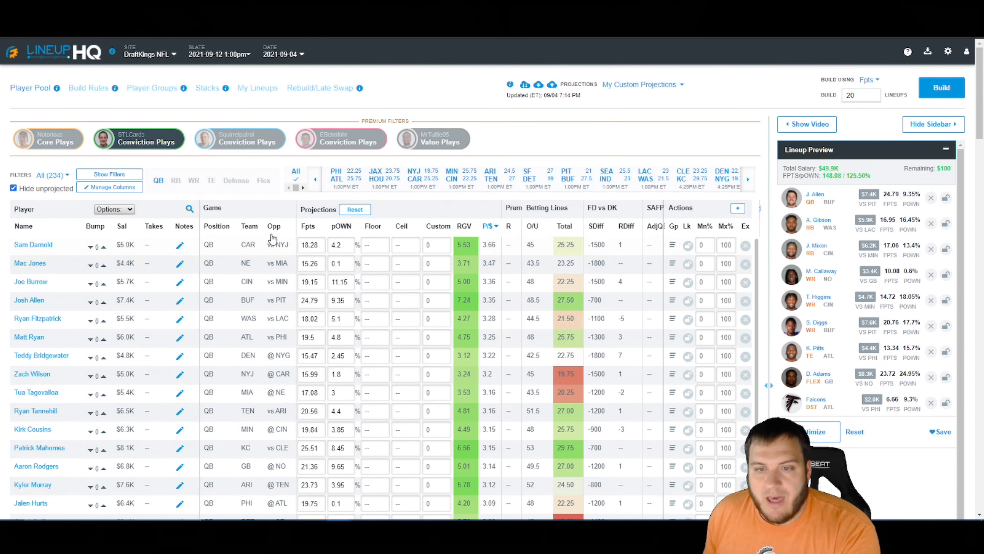
left_click(177, 181)
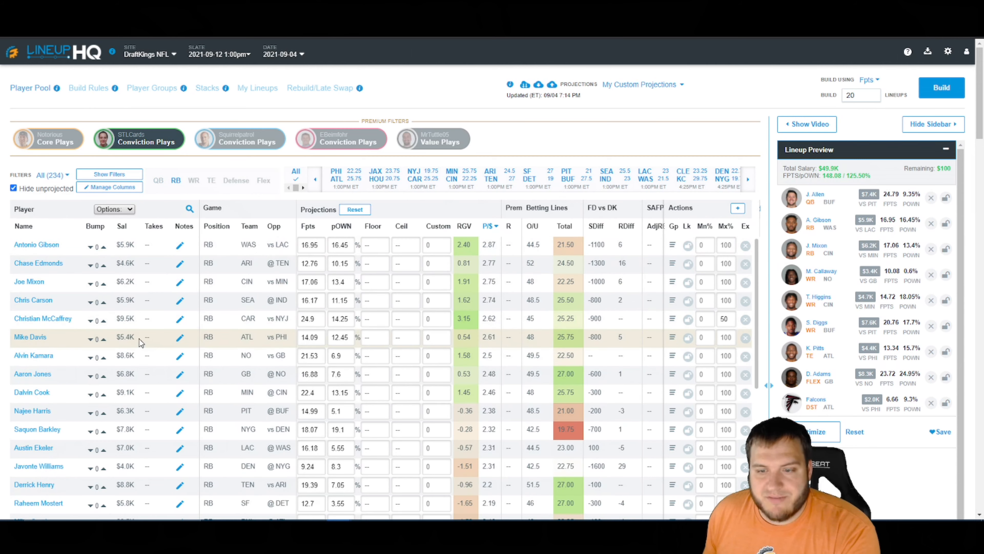
left_click(308, 226)
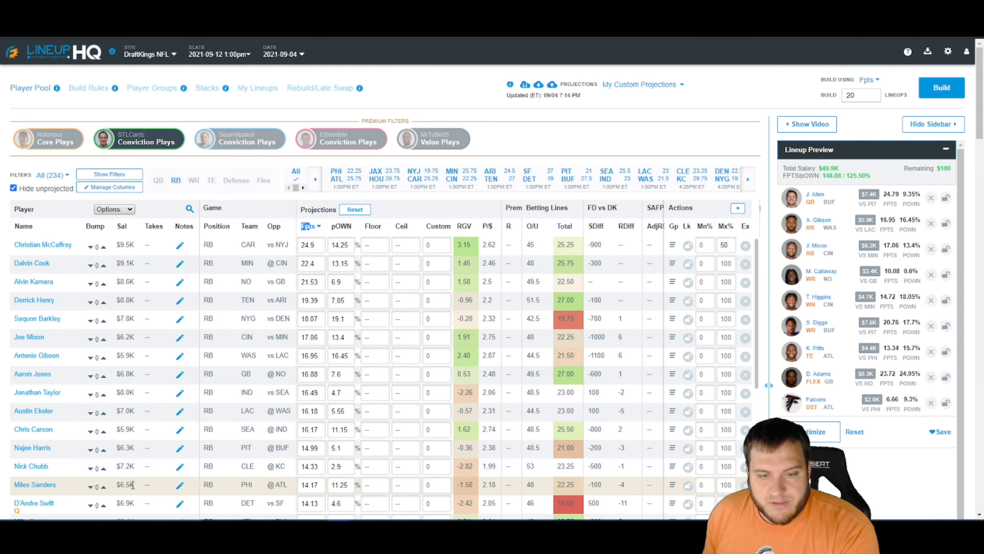
scroll(134, 465, "down", 2)
scroll(134, 465, "up", 2)
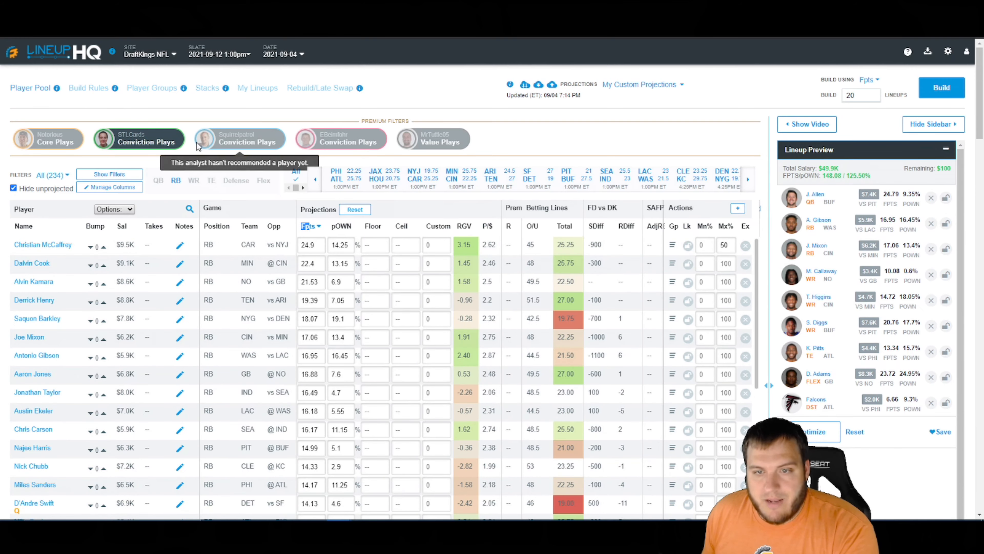
Step: Enable the player groups Group A, Group B and running backs
left_click(154, 92)
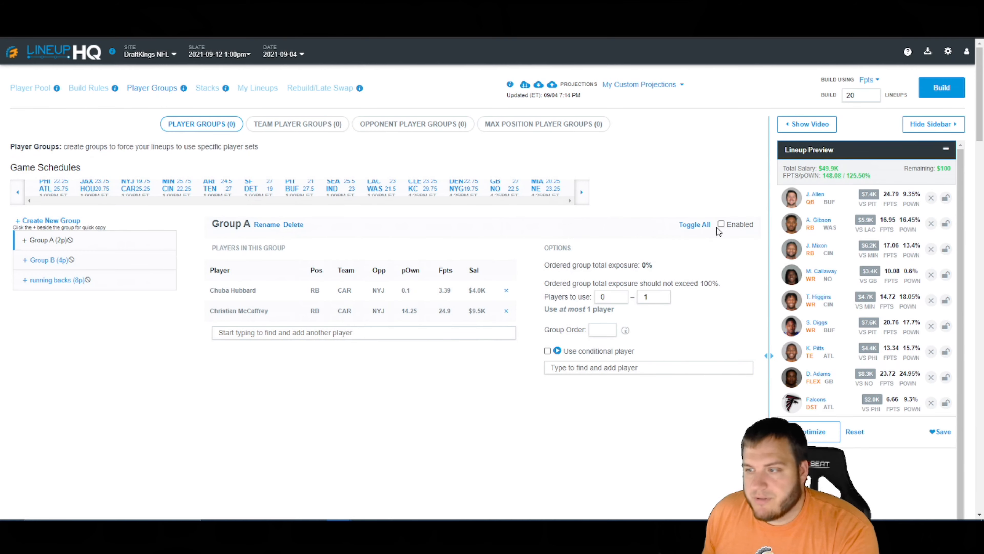
left_click(56, 259)
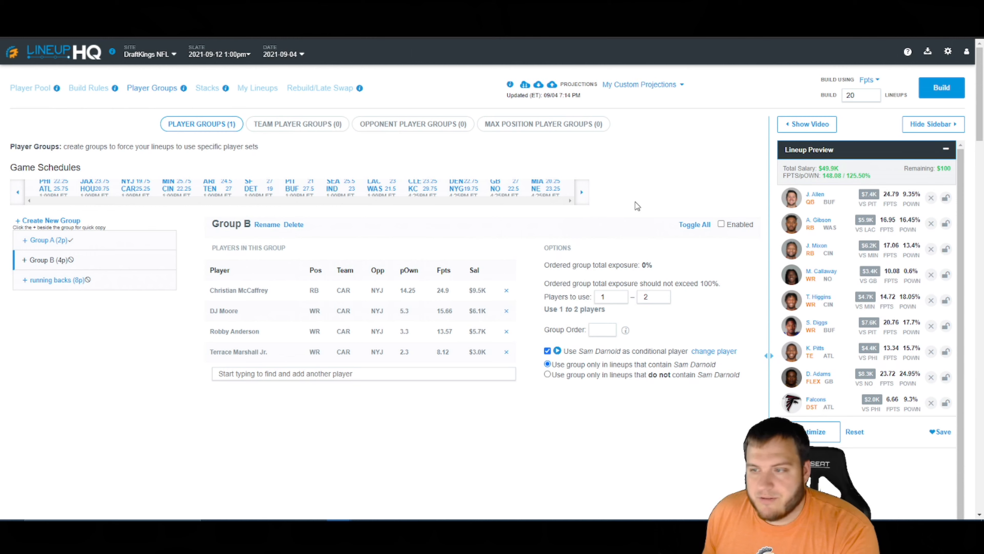
left_click(721, 224)
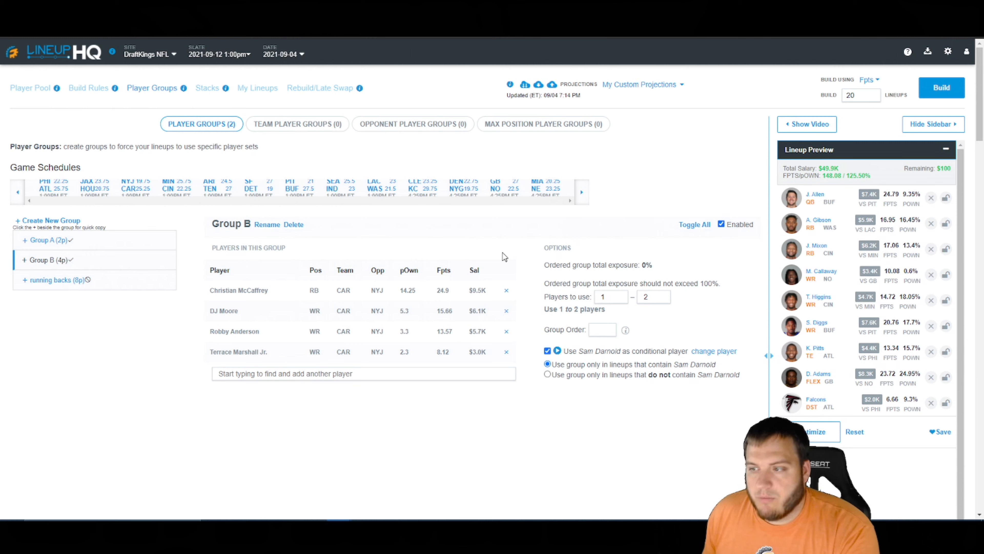
left_click(138, 285)
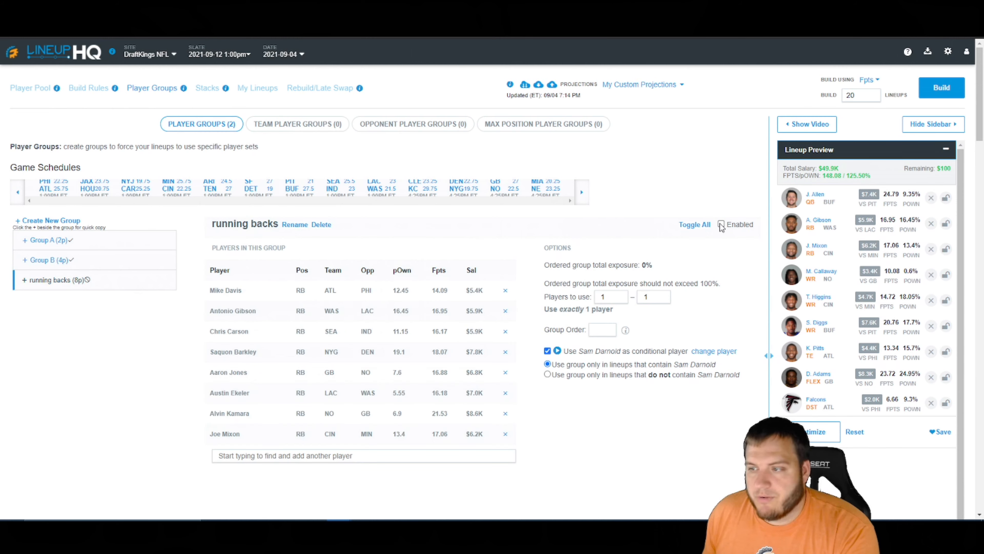
left_click(721, 224)
Step: Review the players, usage limits and conditional player settings of Group A, Group B and the running backs group
left_click(123, 242)
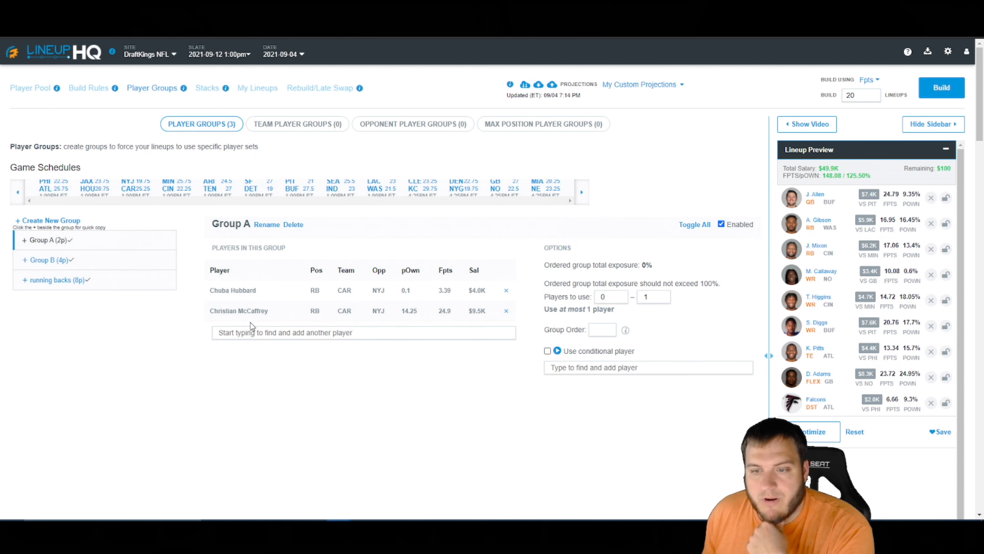
left_click(120, 266)
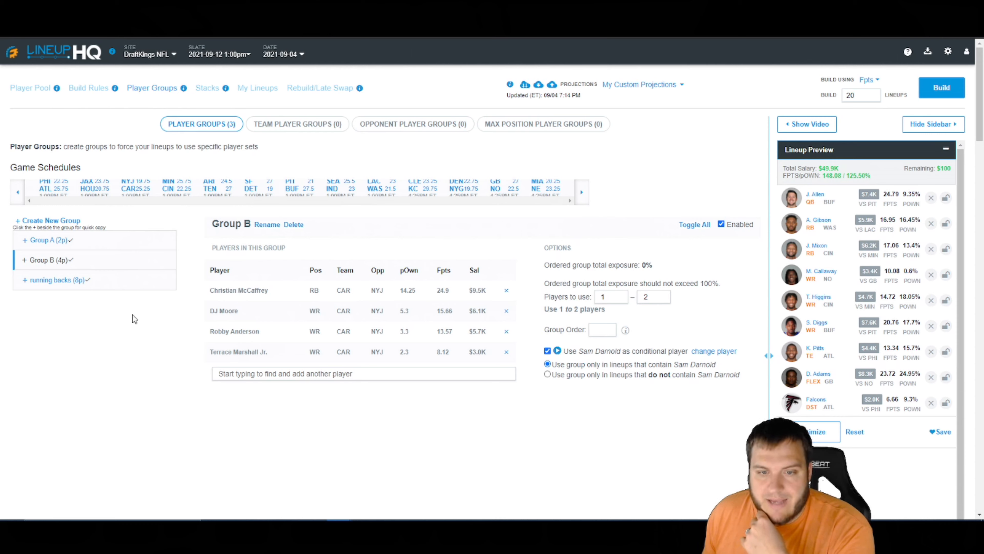
left_click(97, 287)
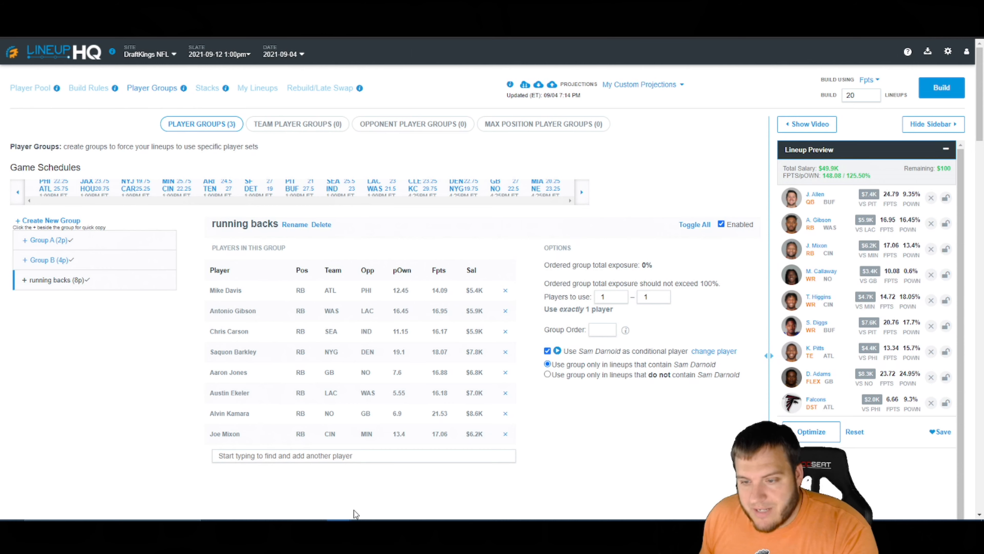
Step: Filter the player pool's running backs to HOU only and exclude Rex Burkhead
left_click(20, 87)
left_click(303, 179)
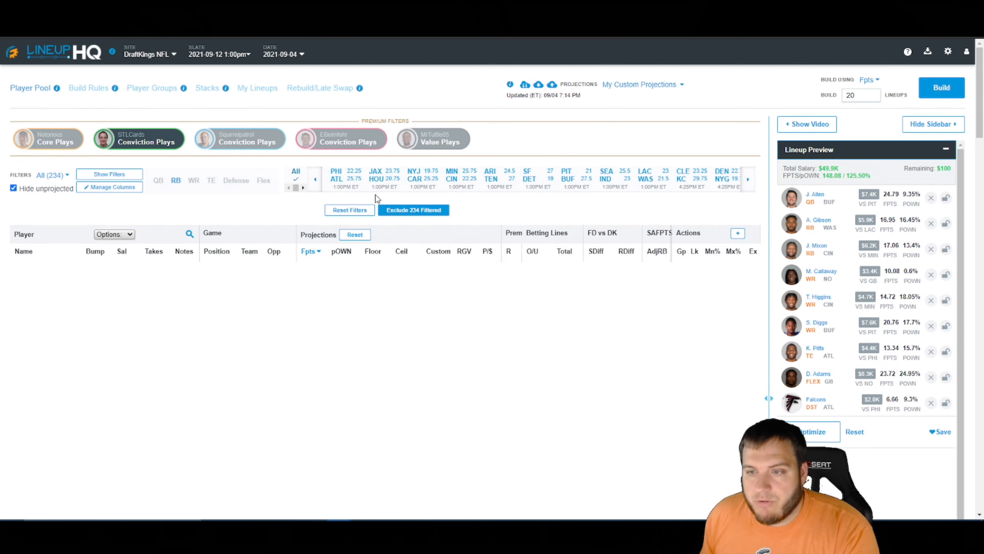
left_click(376, 179)
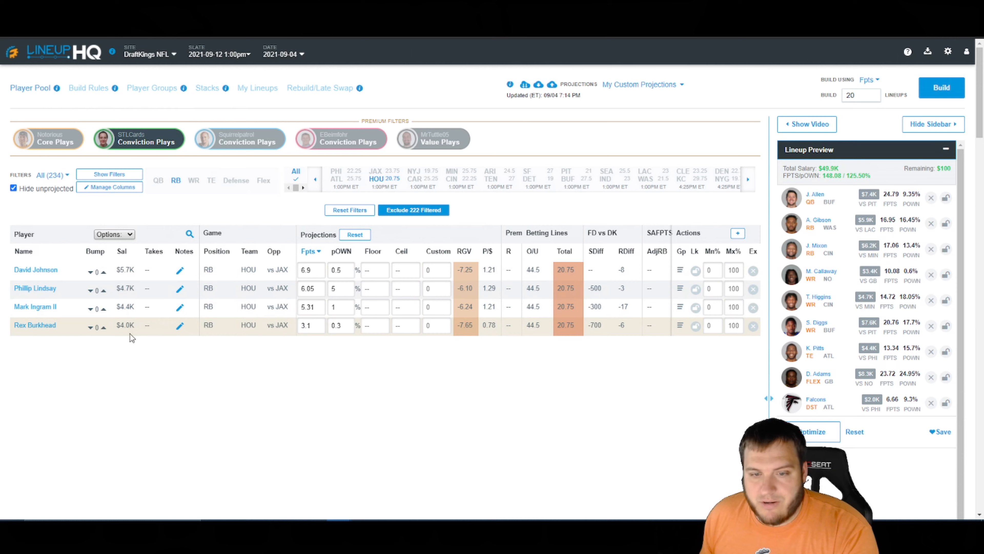
left_click(752, 328)
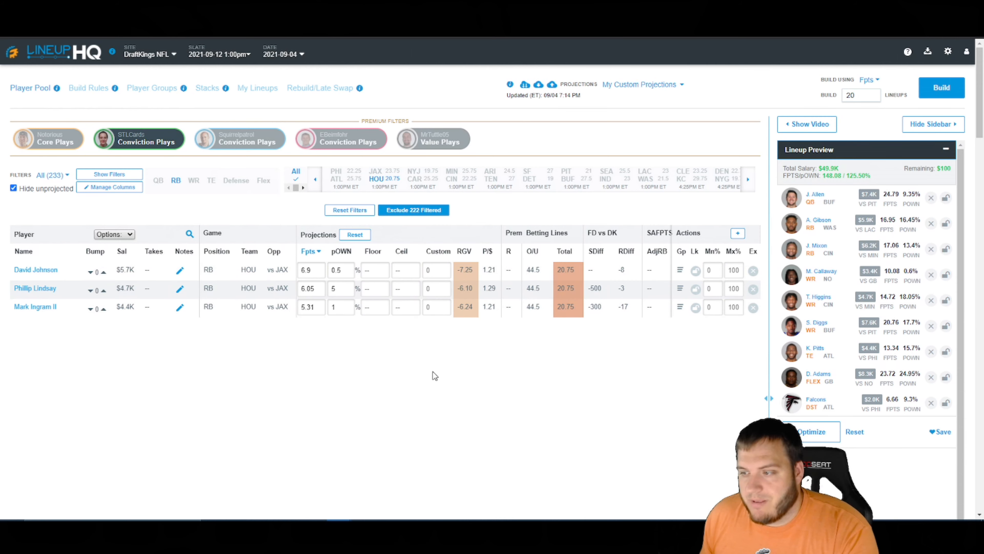
Step: Filter the player pool to the MIN and CIN game and examine its running backs and wide receivers
left_click(430, 180)
left_click(451, 178)
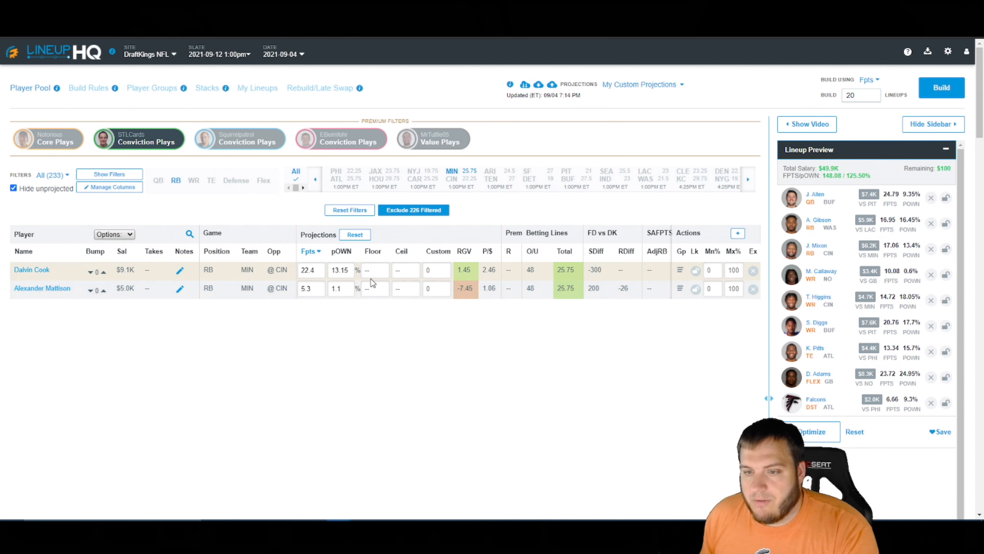
left_click(456, 178)
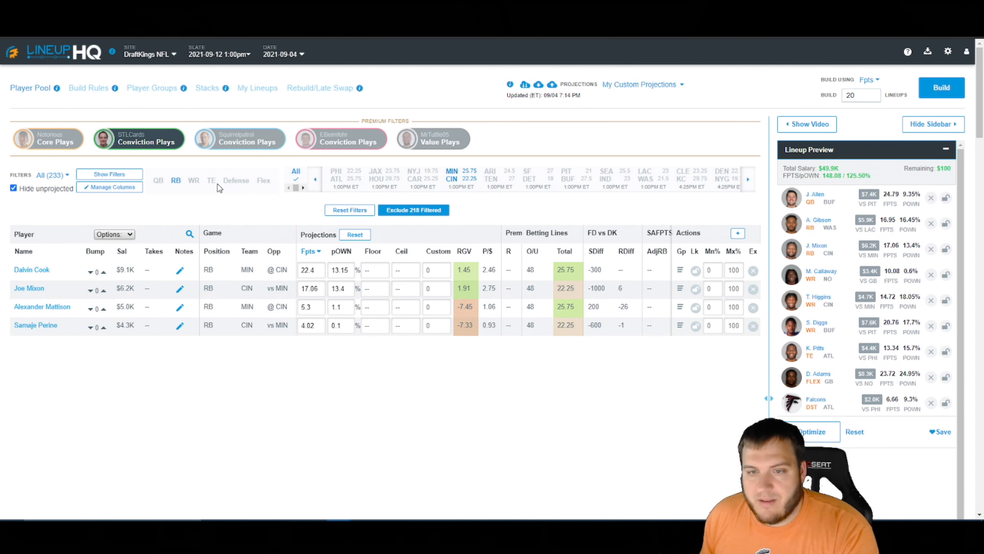
left_click(190, 181)
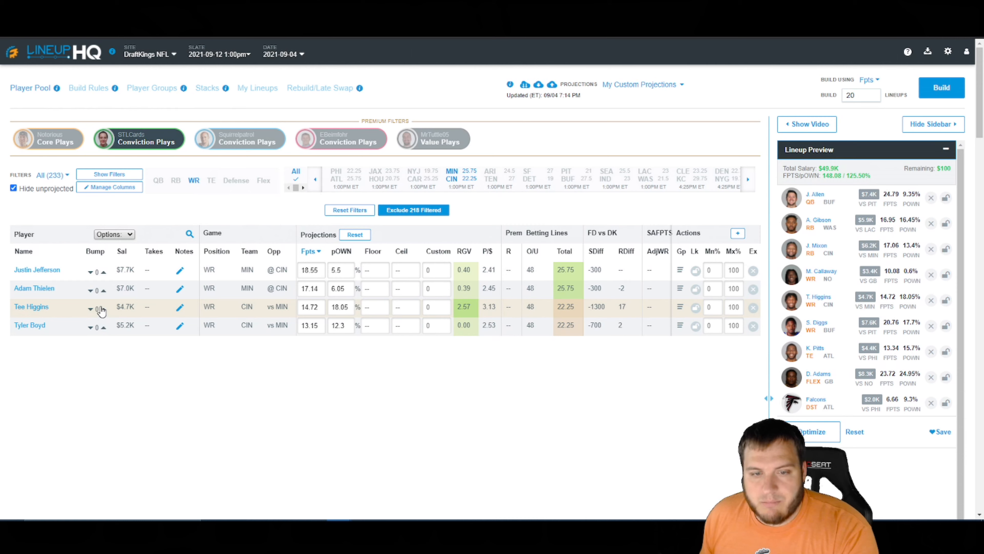
Step: Filter the wide receivers to ARI only and exclude Christian Kirk
left_click(451, 172)
left_click(451, 179)
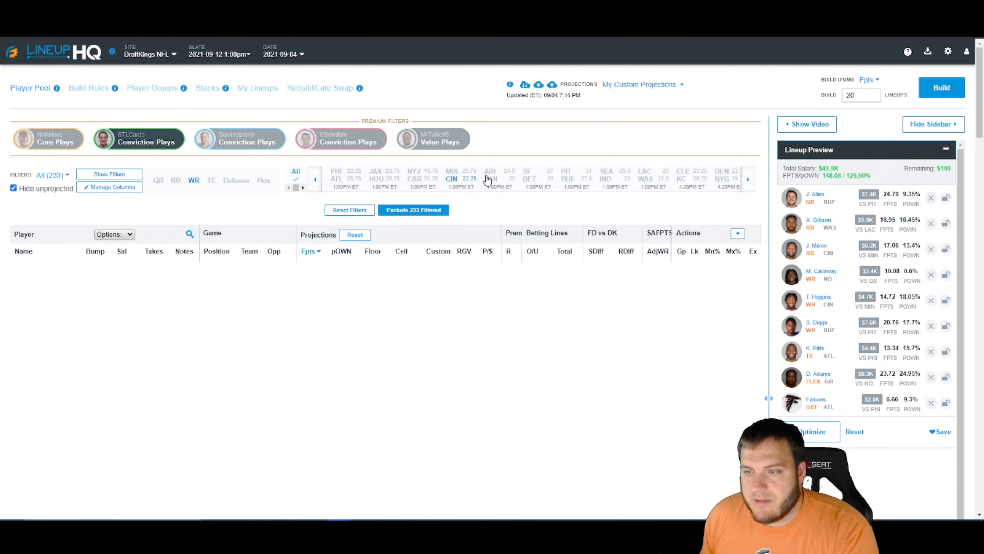
left_click(489, 171)
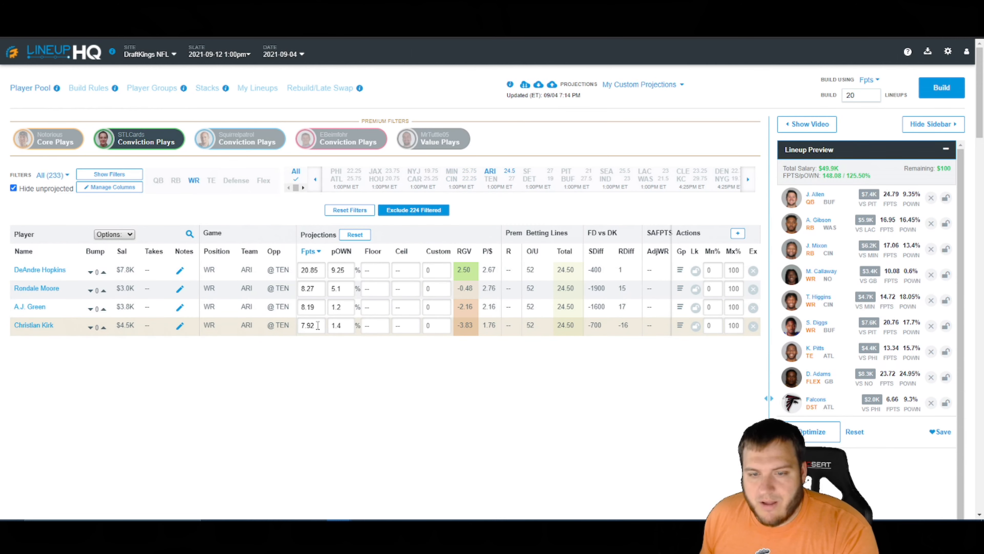
left_click(751, 327)
Step: Filter the wide receivers to DET only and exclude Kalif Raymond
left_click(490, 175)
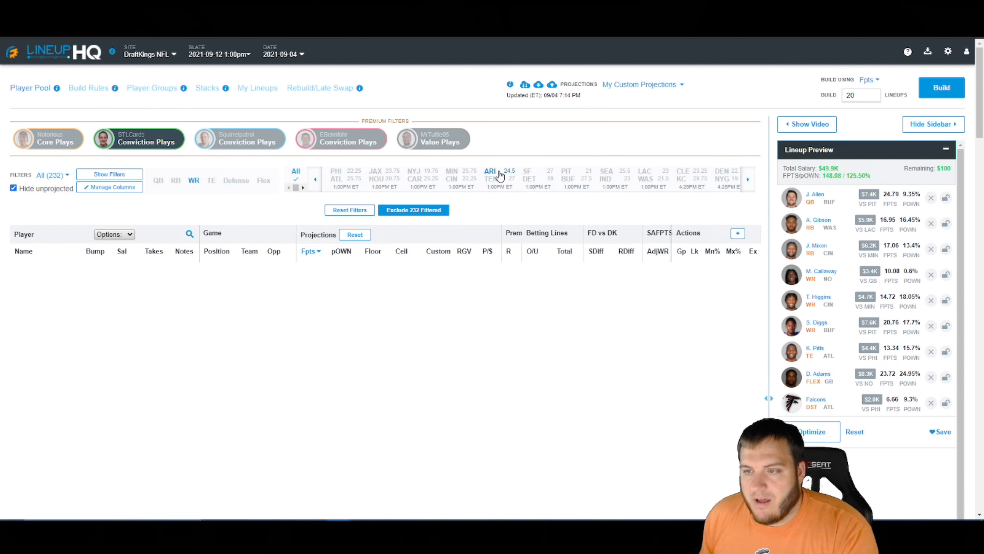
left_click(530, 181)
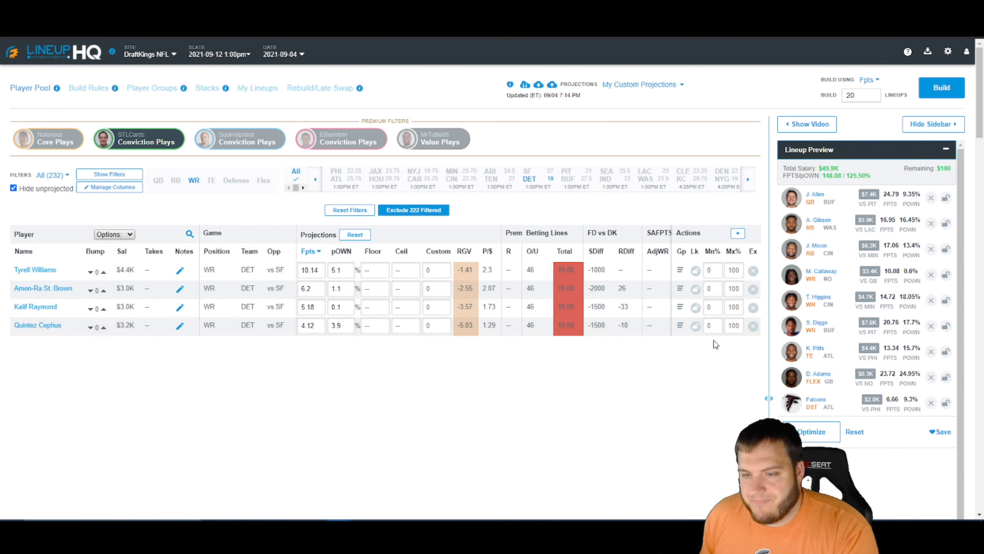
left_click(753, 307)
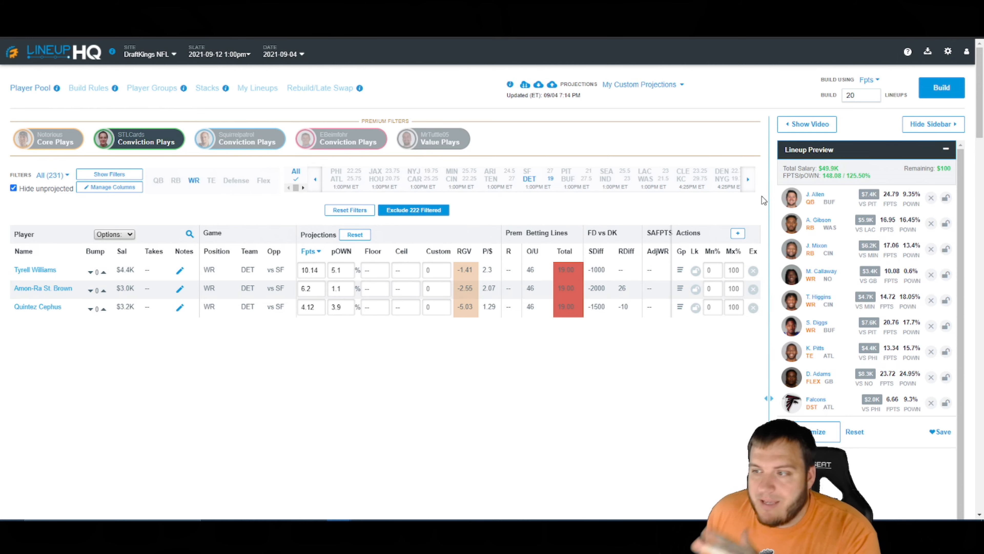
Step: Disable the running backs player group and reset the lineup preview
left_click(147, 90)
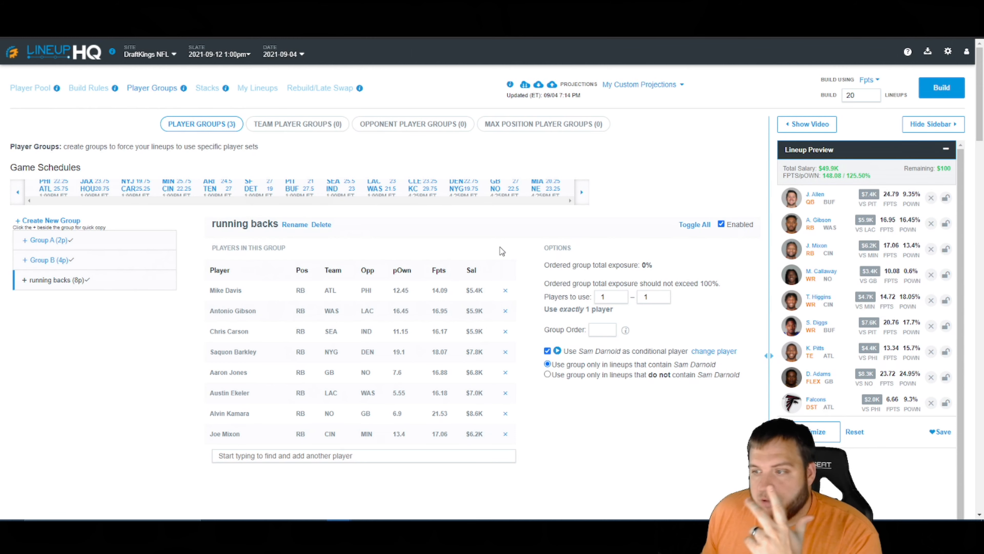
left_click(721, 224)
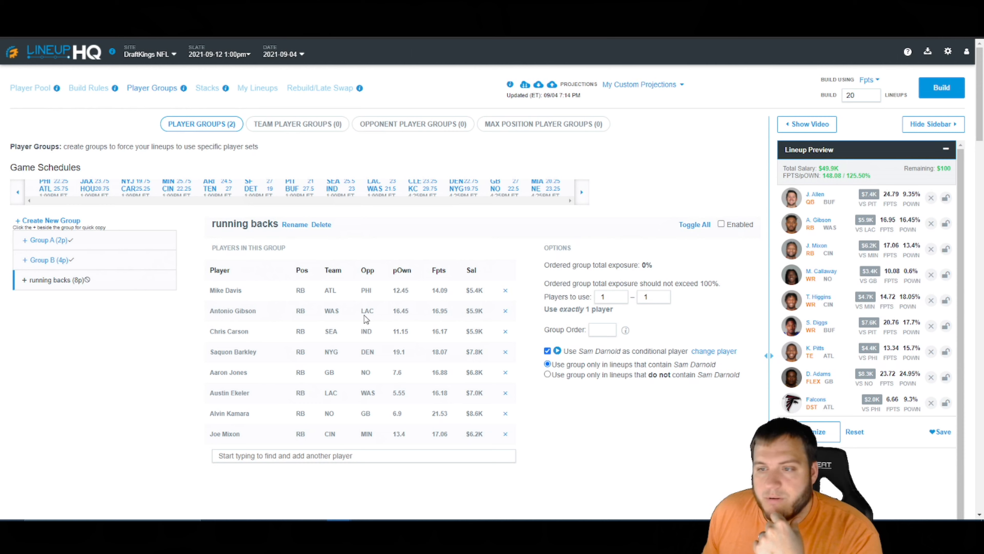
left_click(854, 431)
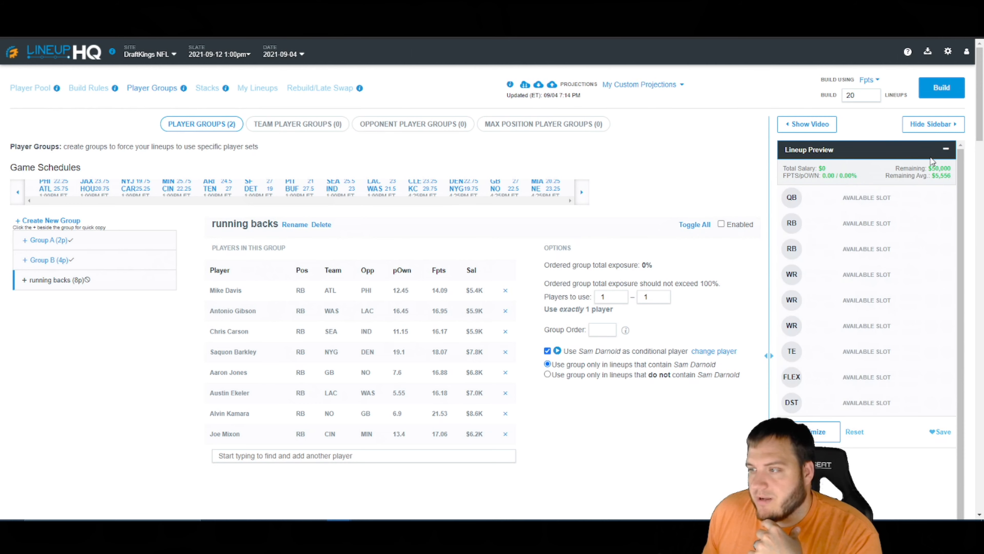
Step: Build 20 lineups and review the resulting lineups and player exposures
left_click(942, 87)
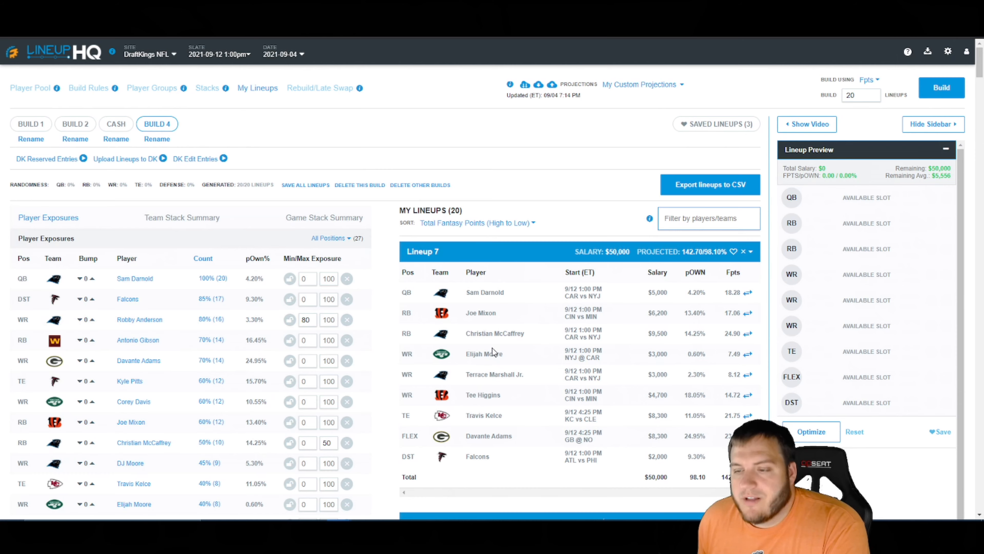
scroll(478, 436, "down", 5)
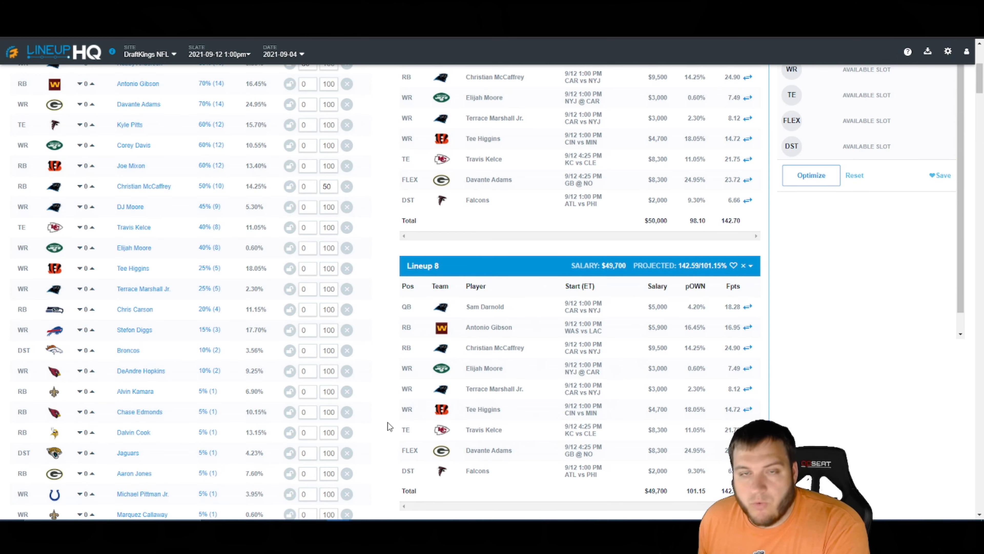
scroll(496, 361, "up", 5)
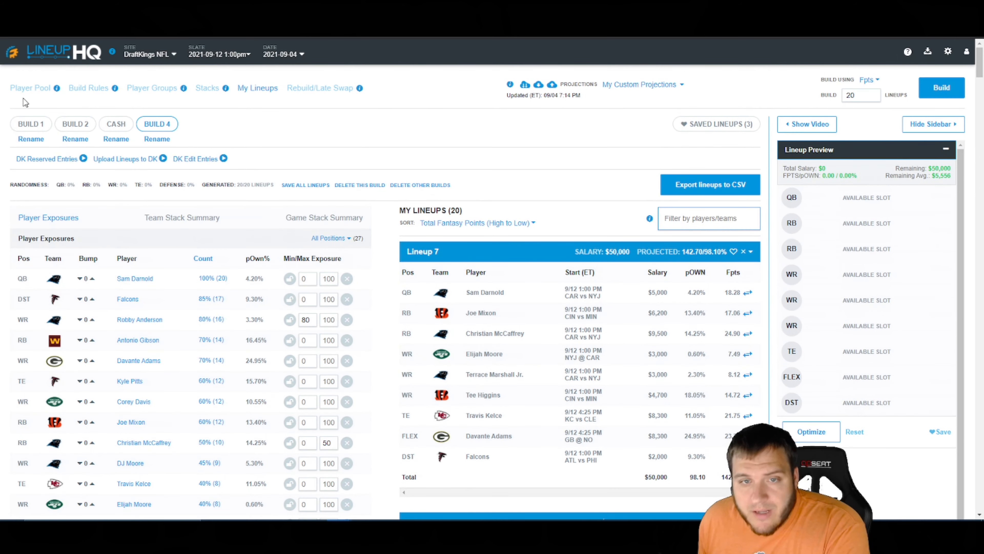
Step: Enable the running backs player group
left_click(136, 89)
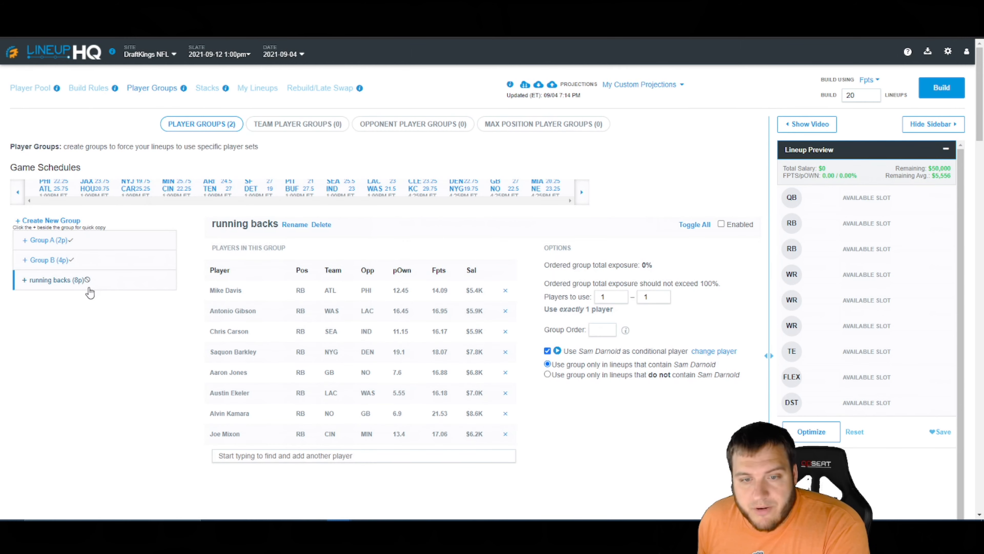
left_click(721, 225)
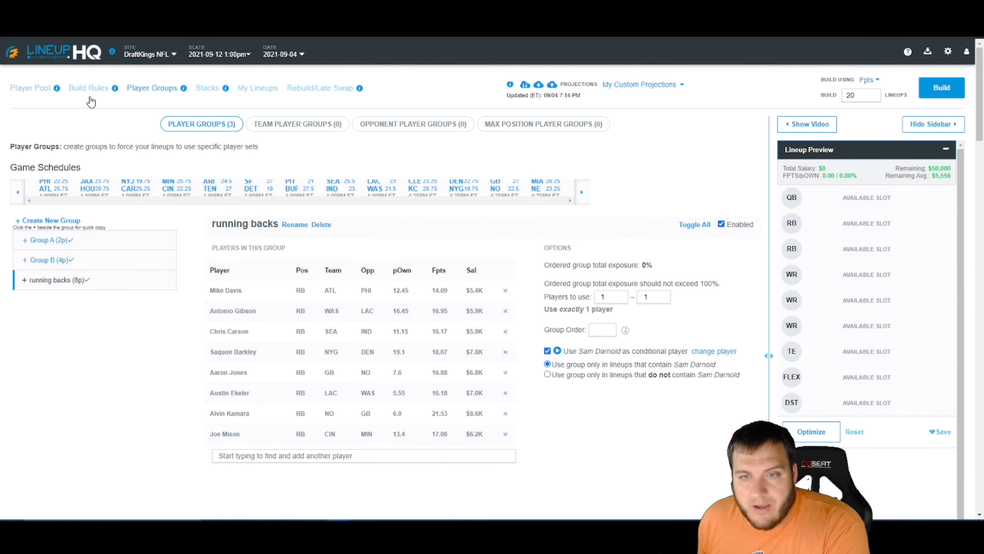
Step: Set the second quick game stack rule to target 100% of the lineups
left_click(207, 88)
scroll(283, 314, "down", 5)
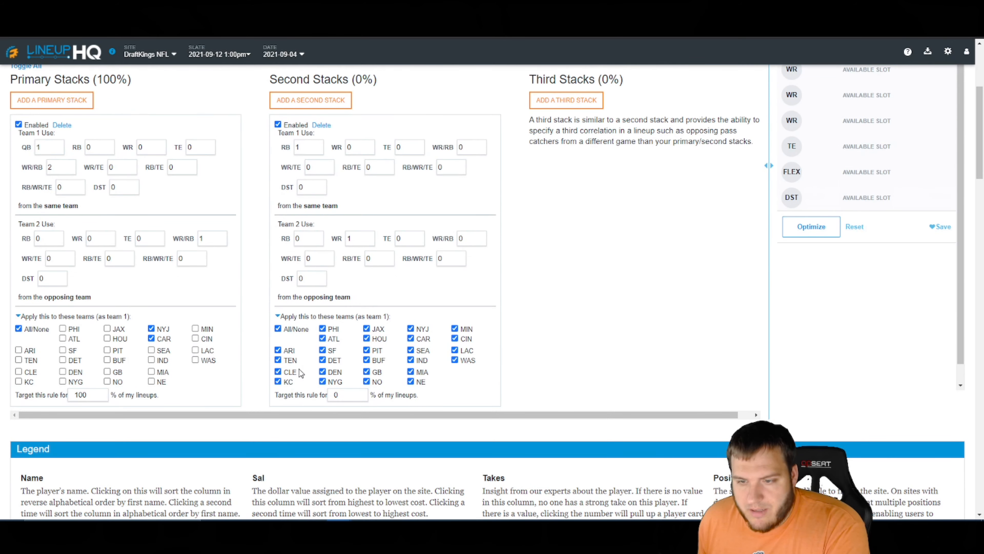
double_click(336, 395)
type("100")
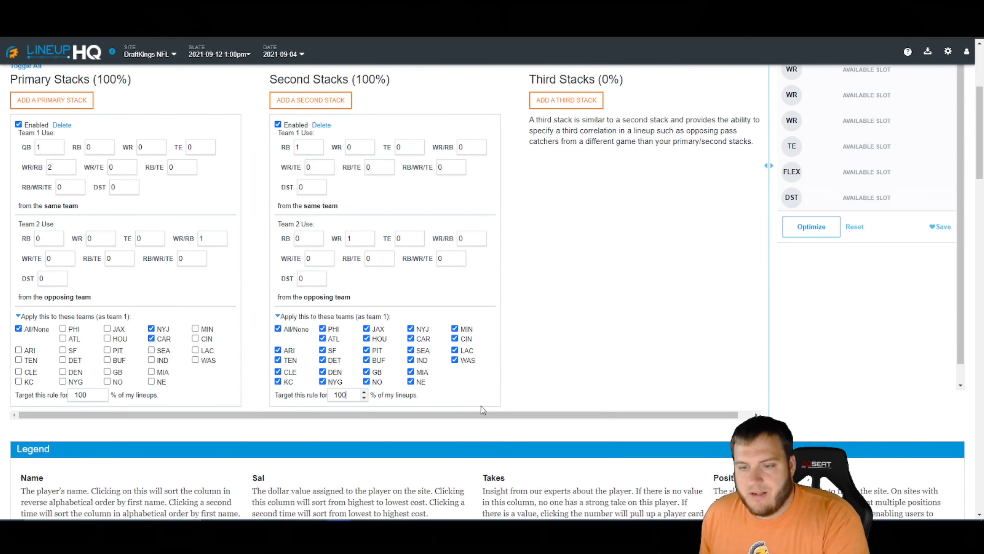
scroll(392, 390, "up", 5)
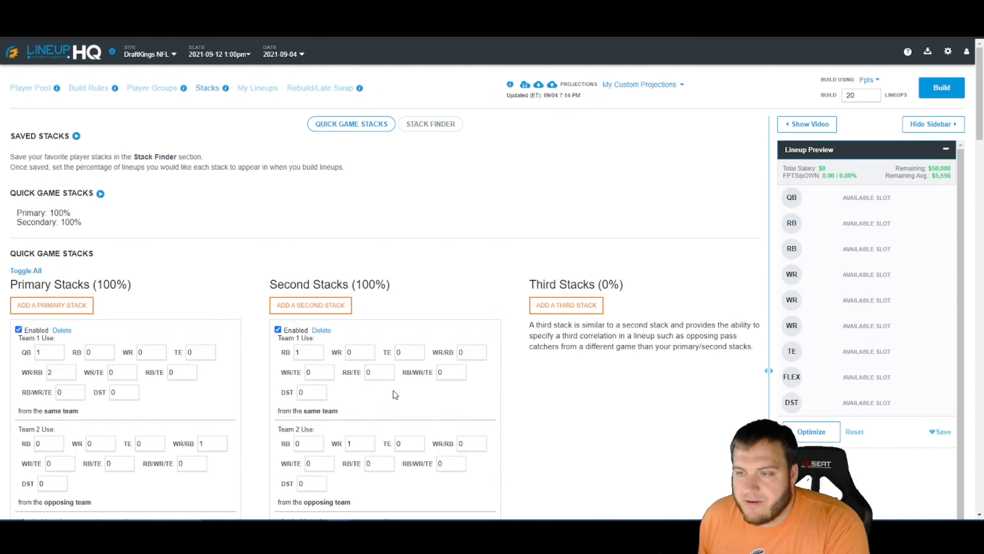
Step: Disable the running backs player group and build 20 lineups with both stack rules active
left_click(97, 90)
left_click(153, 88)
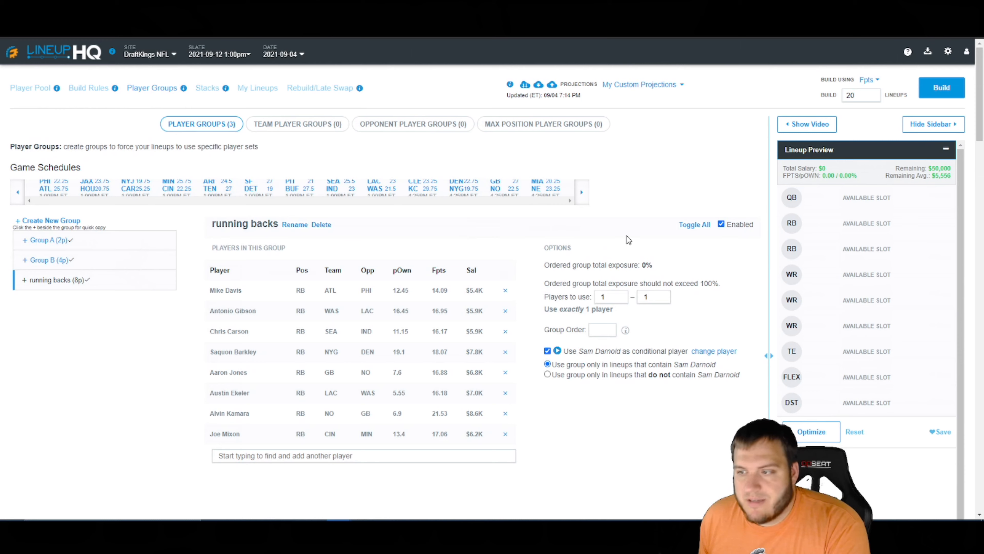
left_click(721, 224)
left_click(934, 89)
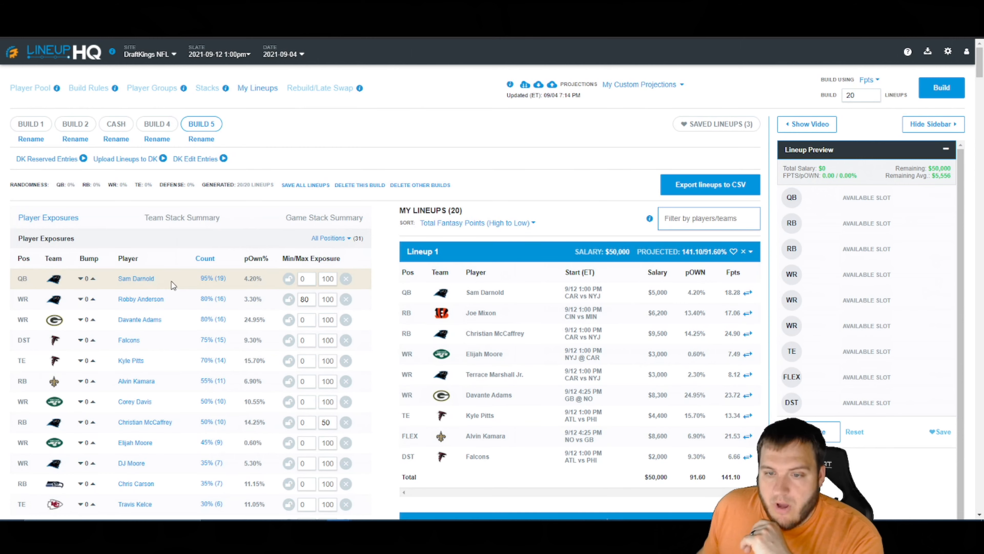
Step: Filter the player exposures to QB only, check the quarterbacks, and return to all positions
left_click(329, 238)
left_click(310, 266)
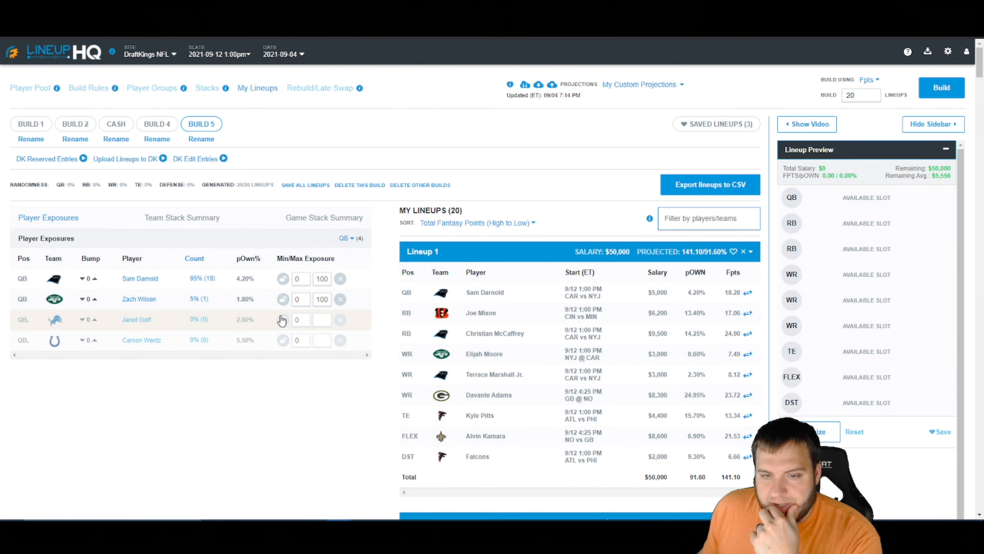
left_click(350, 243)
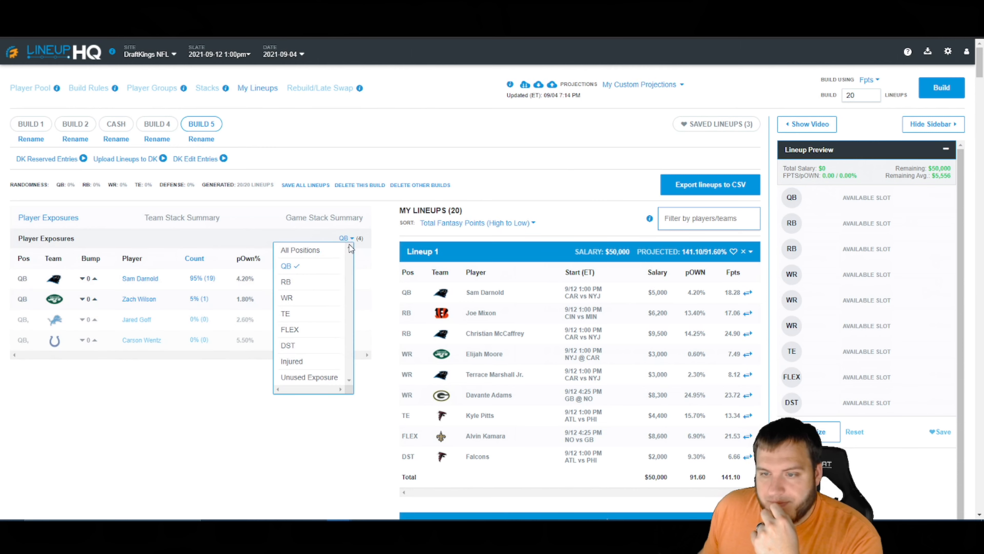
left_click(306, 250)
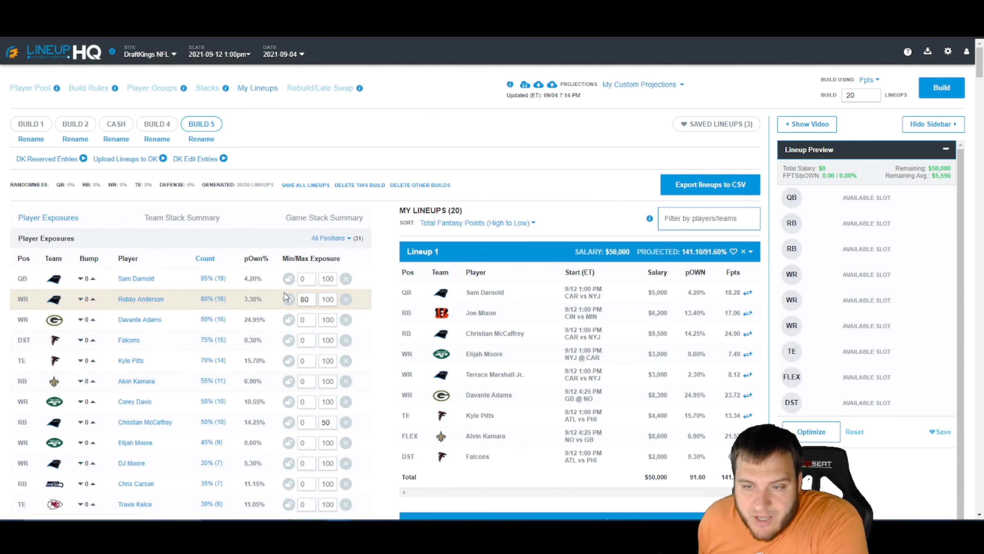
Step: Lock Sam Darnold into all lineups and build another set of 20
left_click(289, 280)
left_click(945, 93)
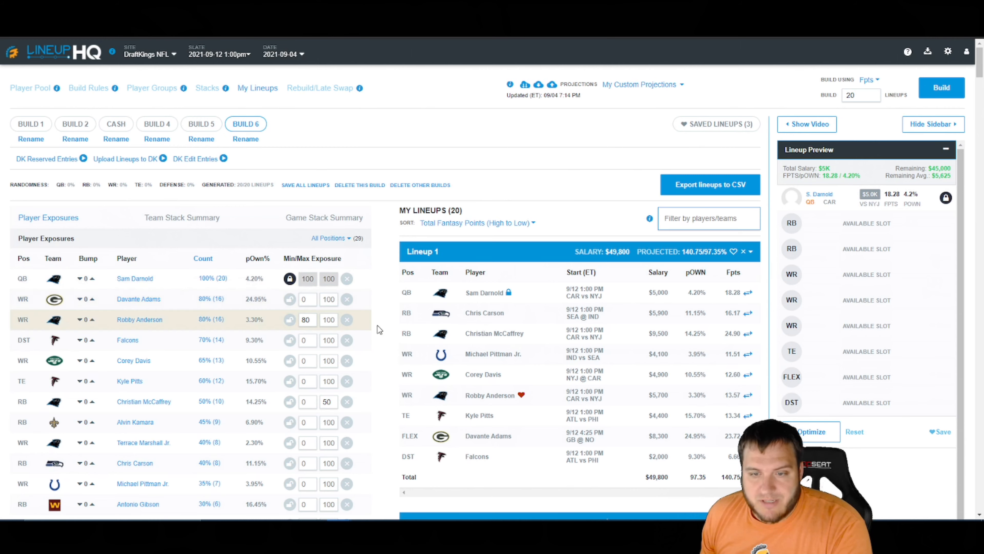
Step: Set Davante Adams's maximum exposure to 50 and reset Robby Anderson's minimum exposure to 0
type("50")
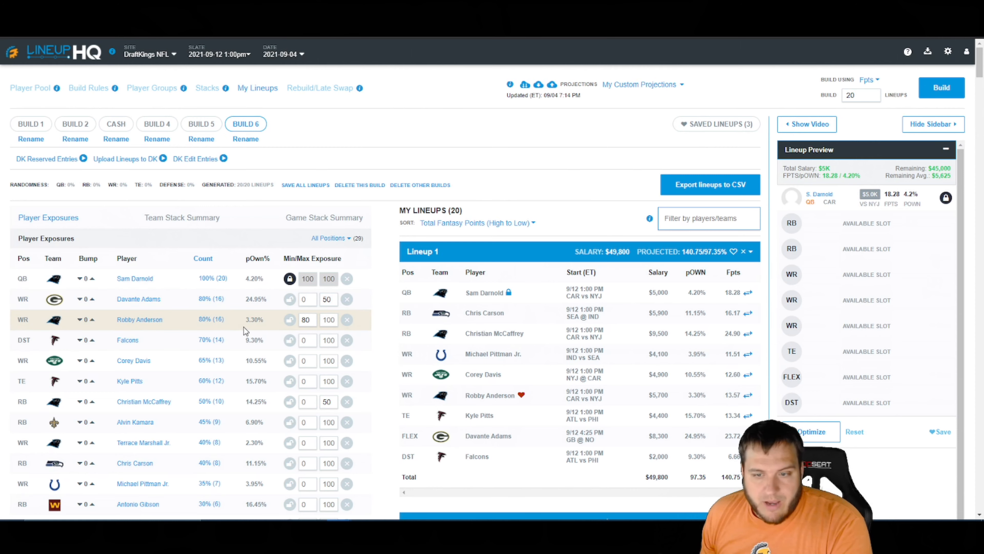
key("BackSpace")
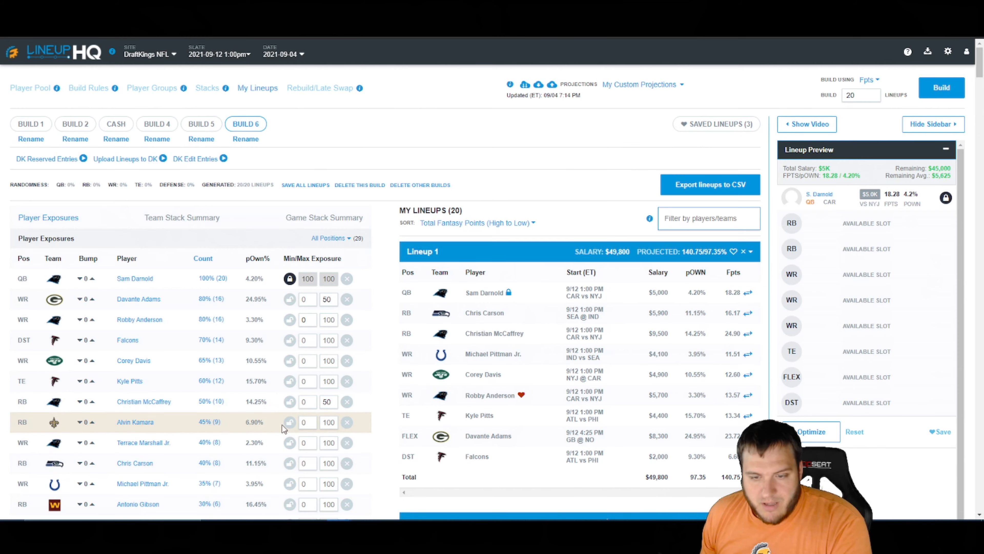
Step: Exclude Chase Edmonds in the player exposures and check the remaining low-exposure players
scroll(248, 407, "down", 5)
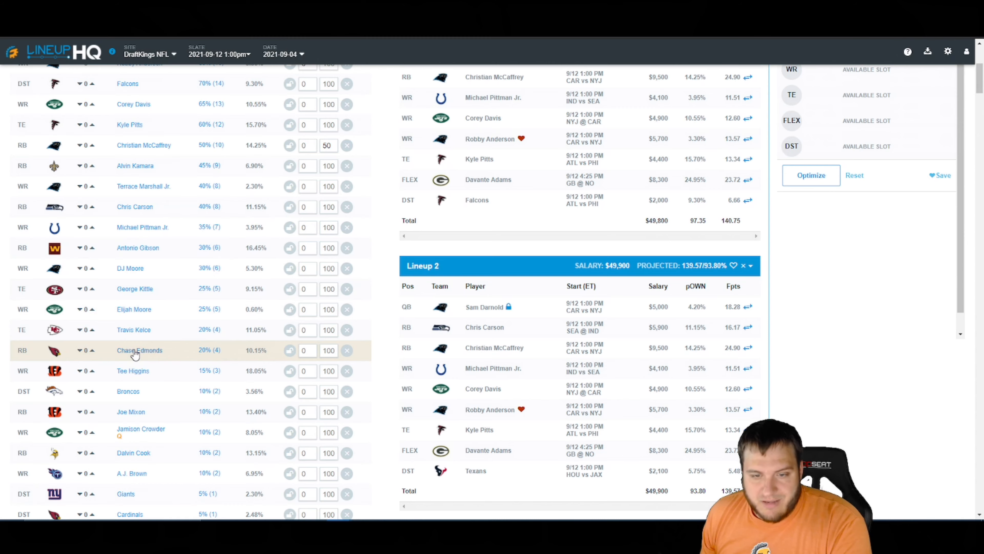
scroll(153, 334, "down", 3)
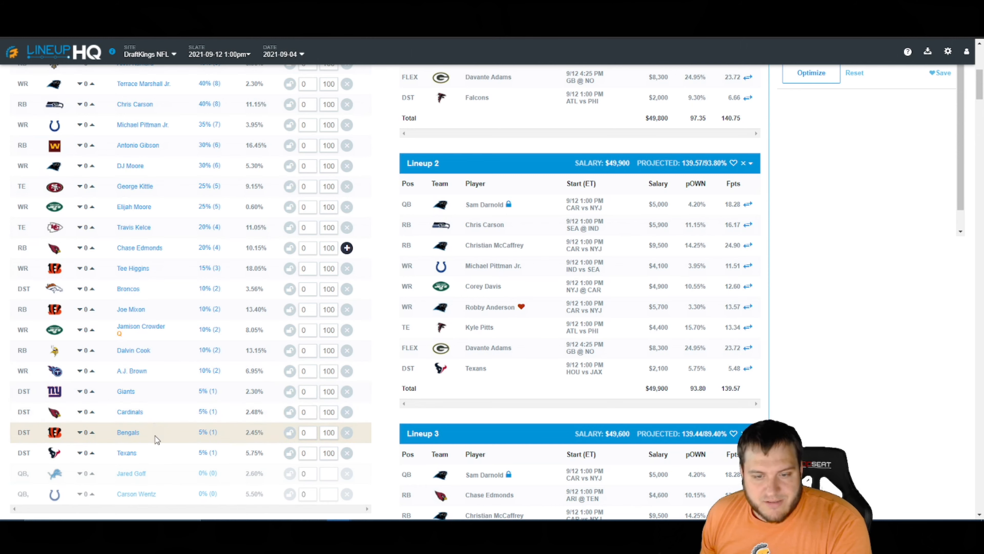
scroll(166, 464, "down", 1)
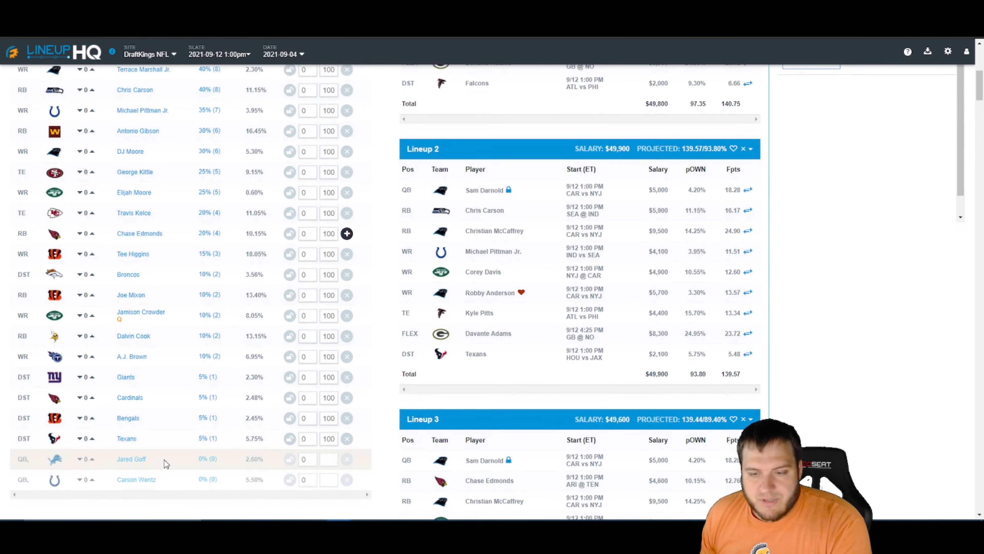
scroll(167, 441, "up", 10)
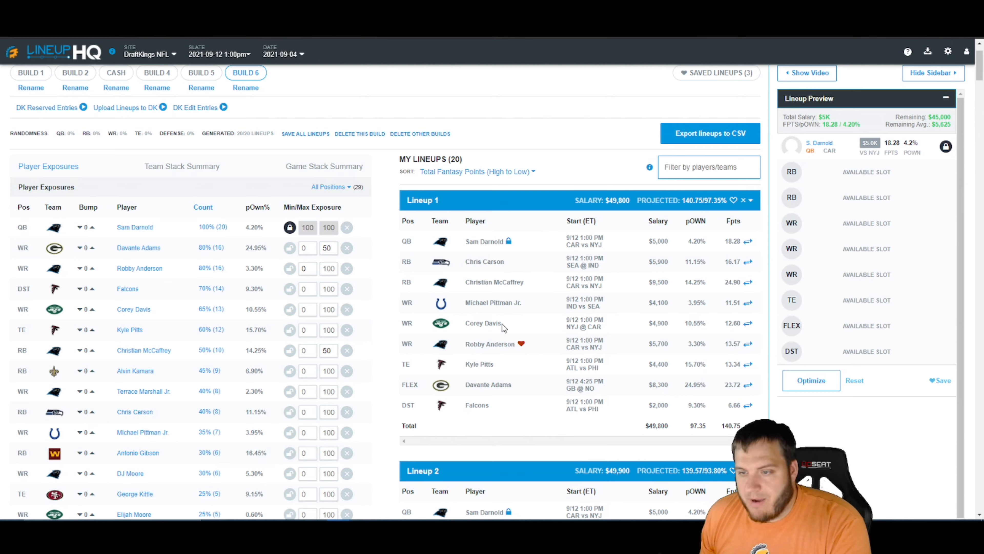
Step: Review the first lineup and rebuild the 20 lineups with the adjusted exposures
left_click(520, 344)
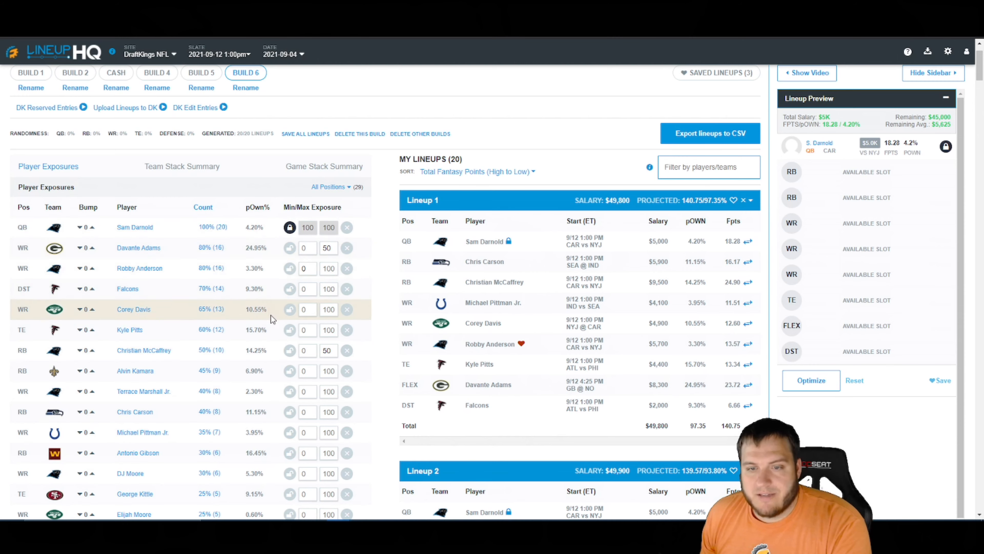
scroll(270, 317, "up", 2)
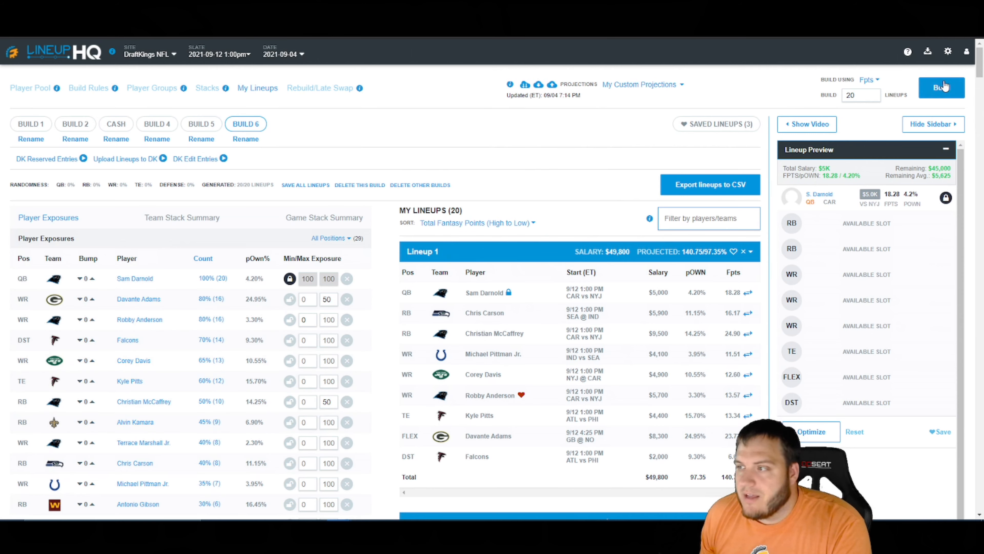
left_click(942, 89)
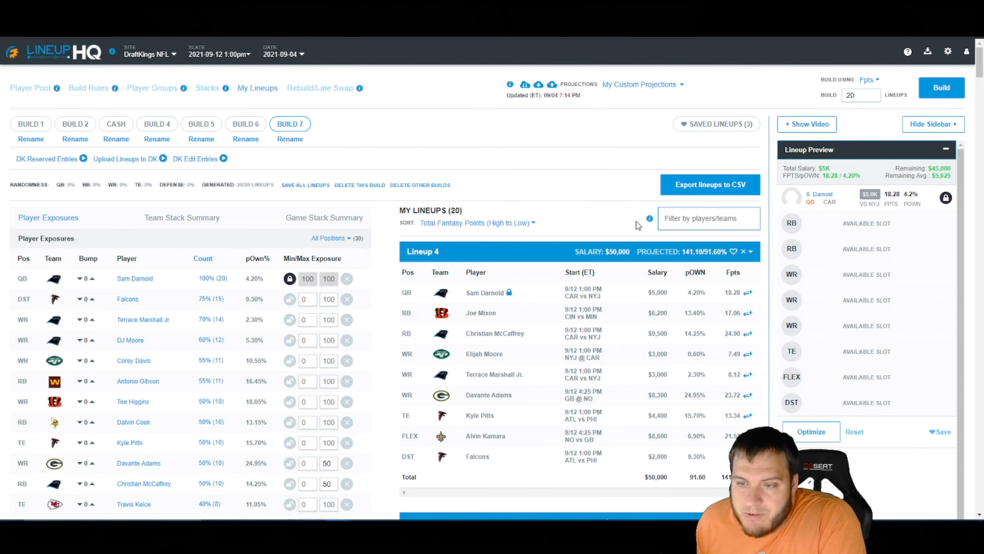
Step: Examine the new build's lineups one after another, comparing players, salary, projected points and ownership
scroll(687, 254, "down", 5)
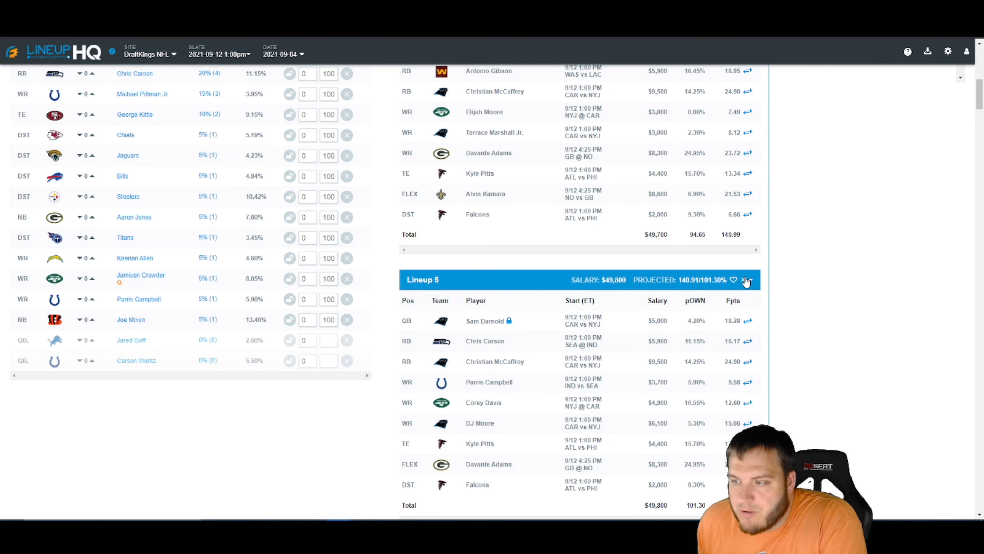
scroll(693, 320, "down", 5)
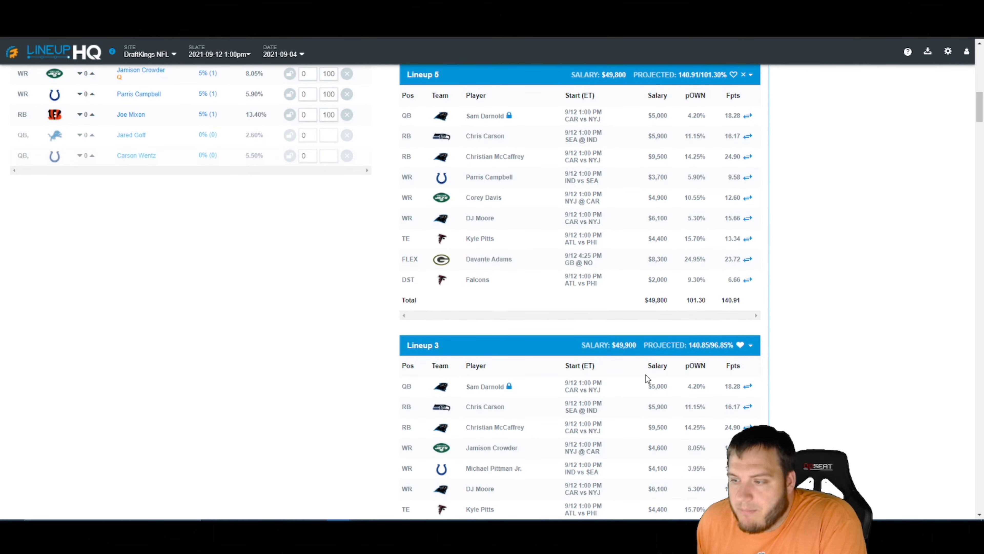
scroll(644, 369, "down", 7)
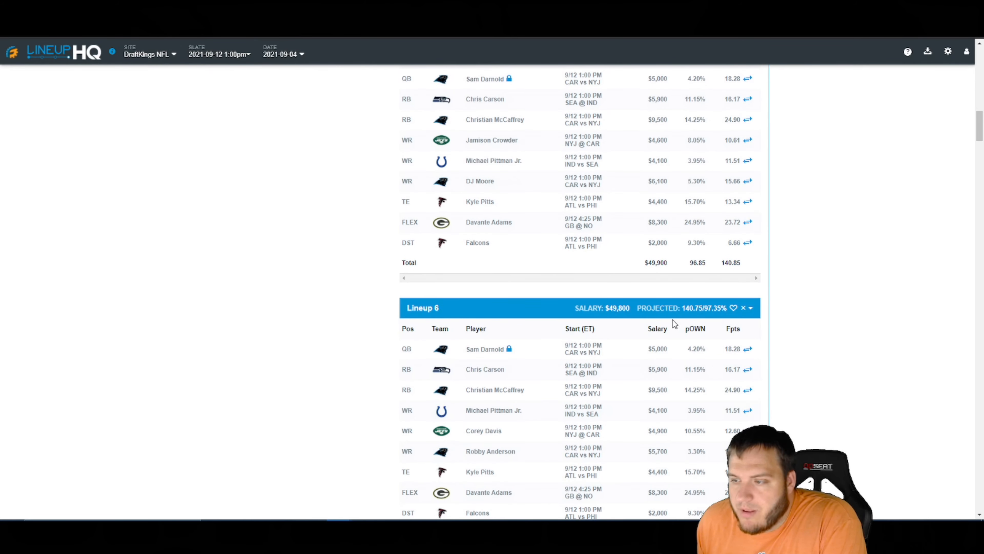
scroll(673, 320, "down", 12)
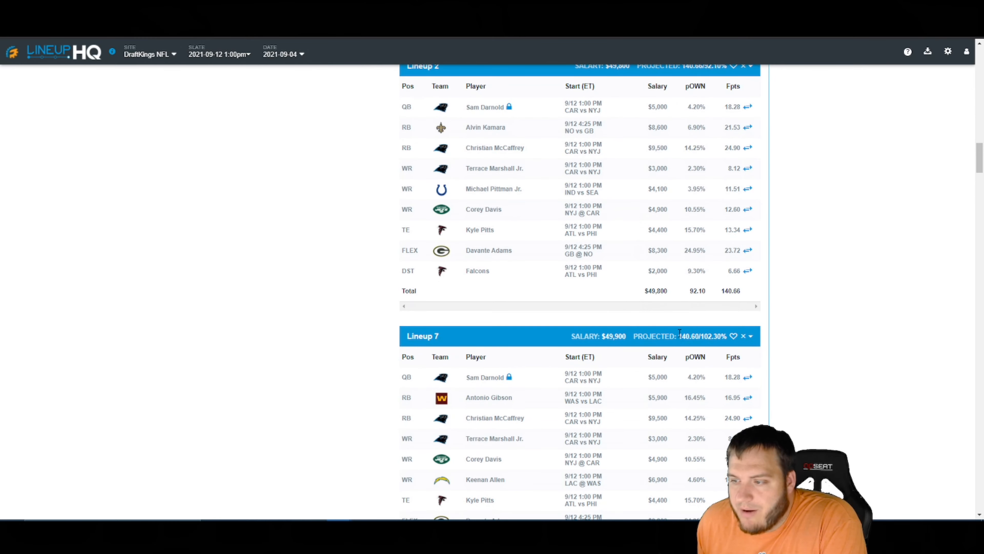
scroll(679, 333, "down", 13)
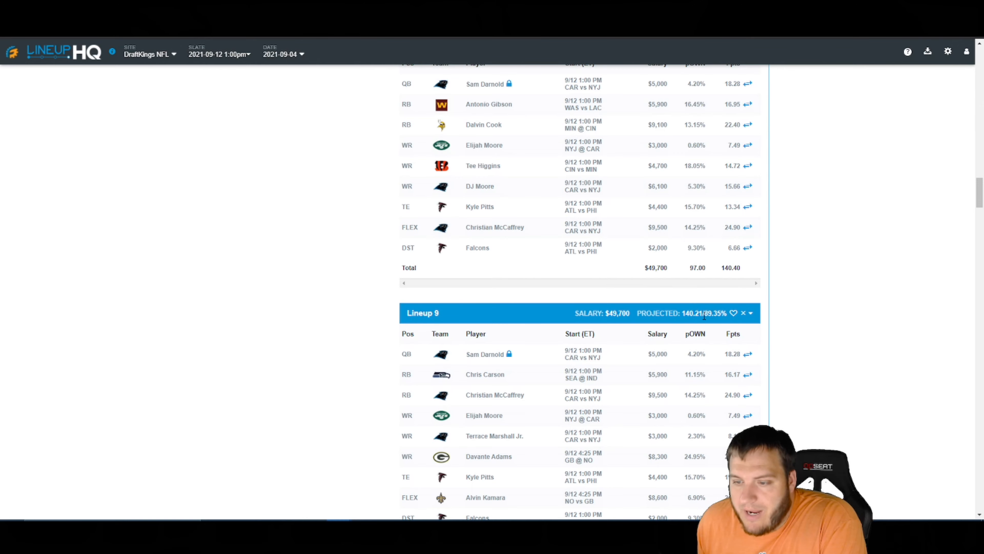
scroll(507, 342, "down", 4)
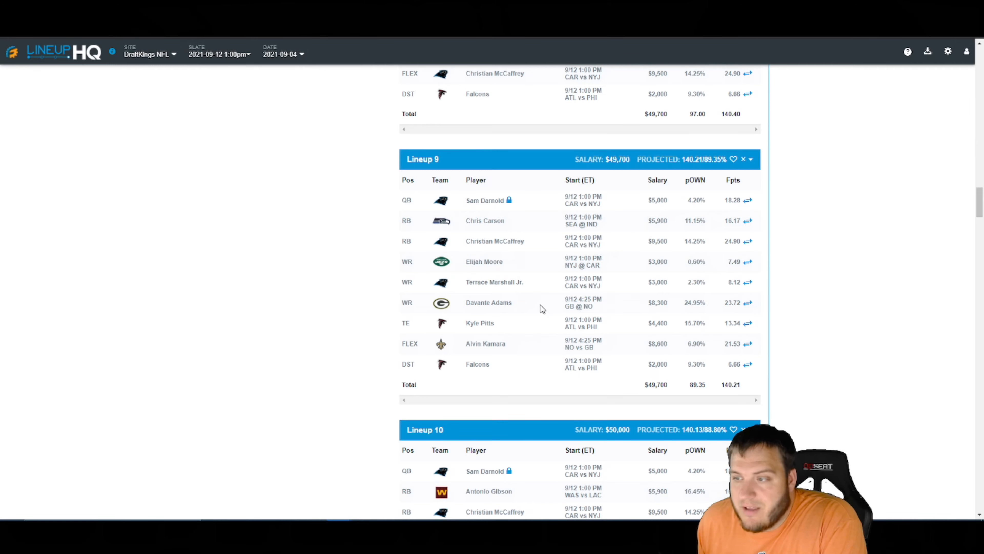
scroll(510, 285, "down", 5)
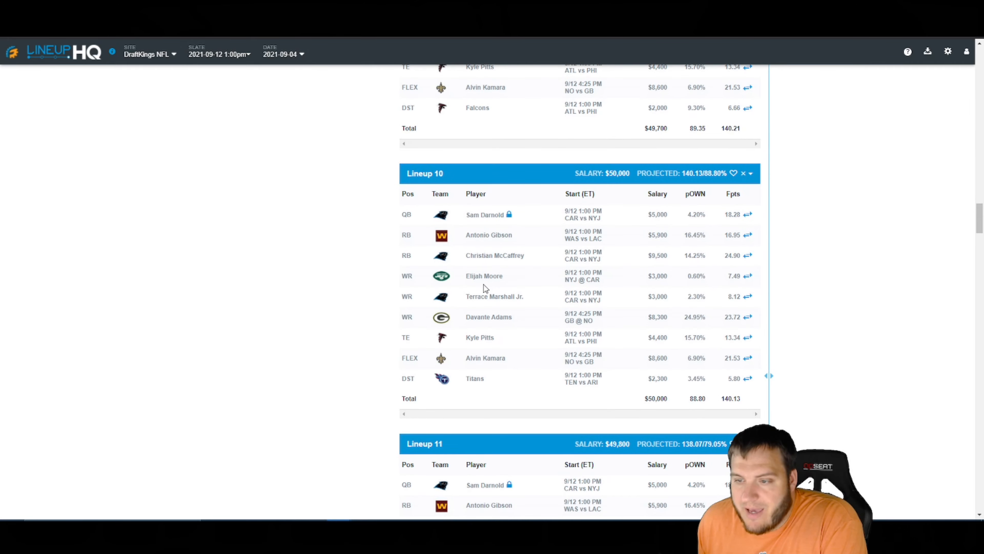
scroll(467, 349, "down", 8)
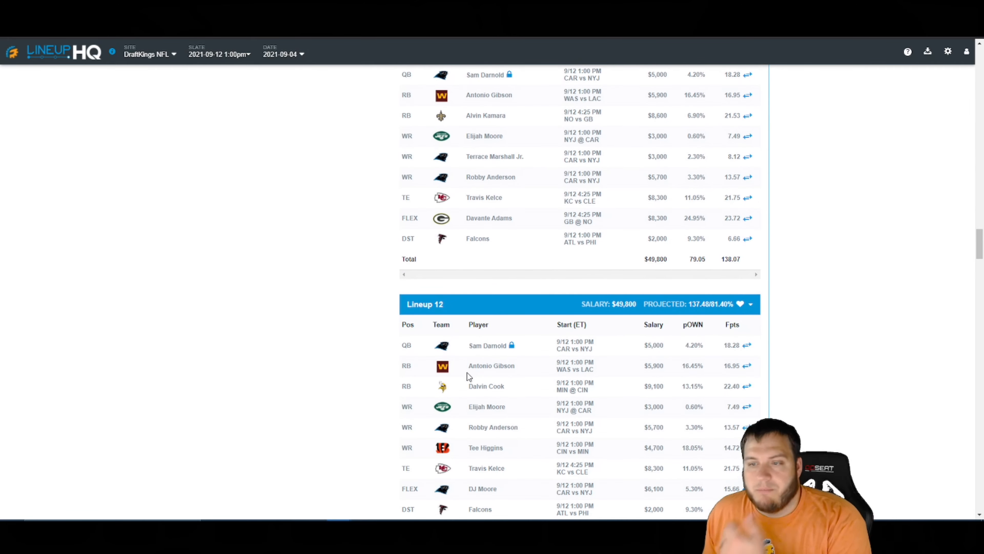
scroll(454, 358, "up", 18)
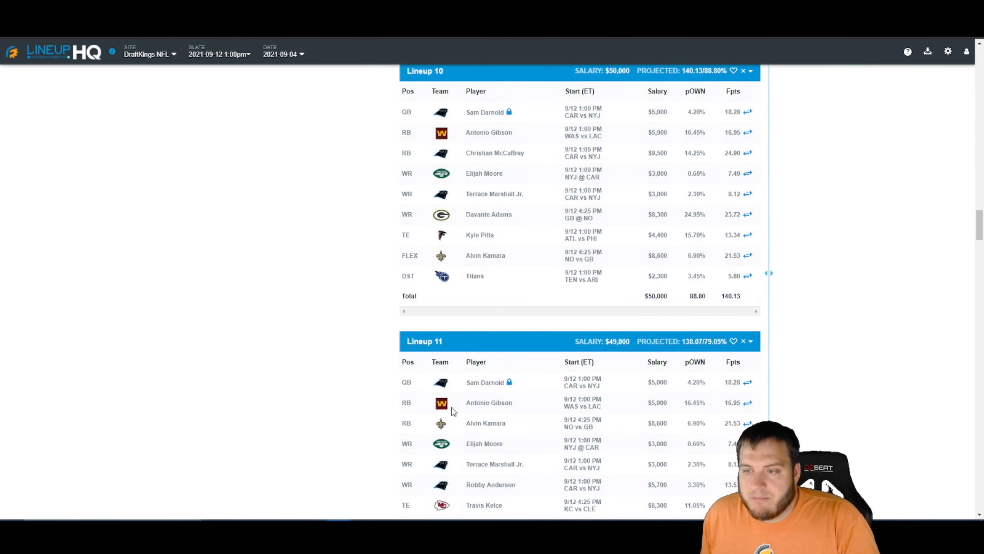
scroll(374, 286, "up", 5)
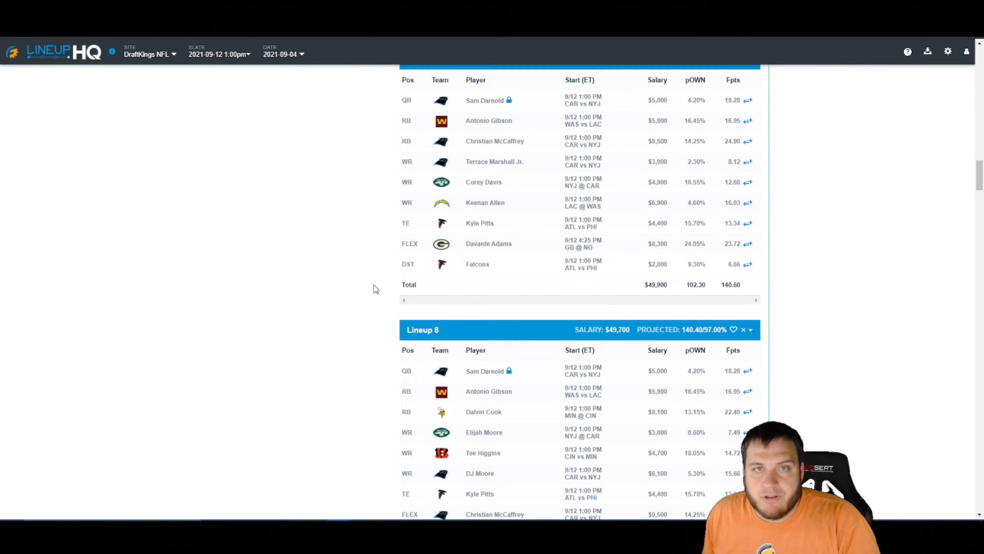
scroll(397, 222, "up", 10)
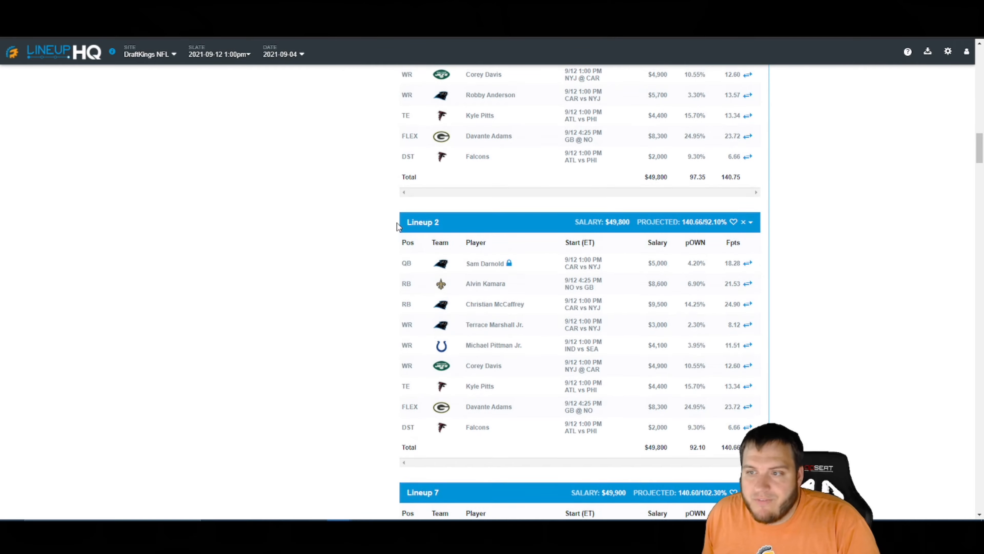
scroll(522, 216, "up", 5)
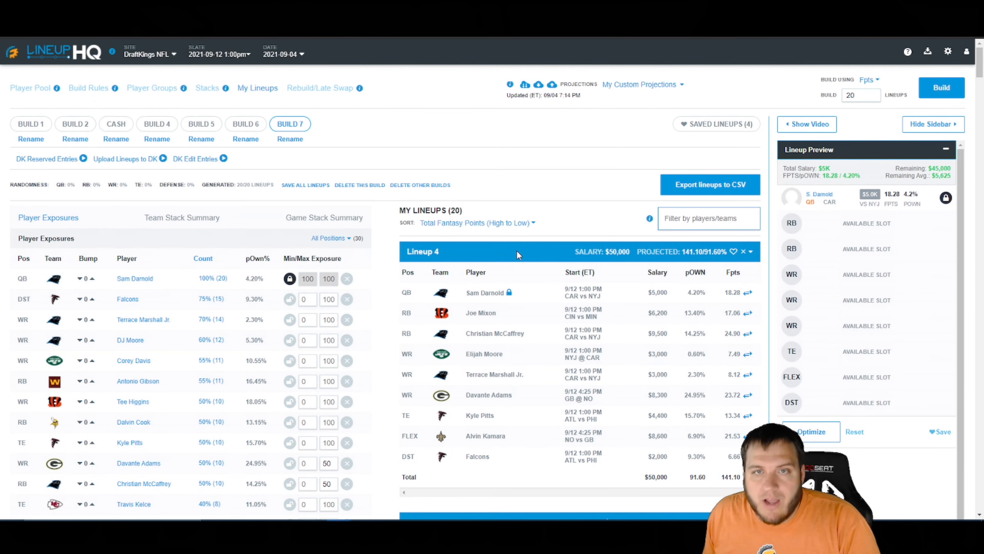
Step: Review the four saved lineups, comparing their players, salaries, projected points and ownership
left_click(717, 124)
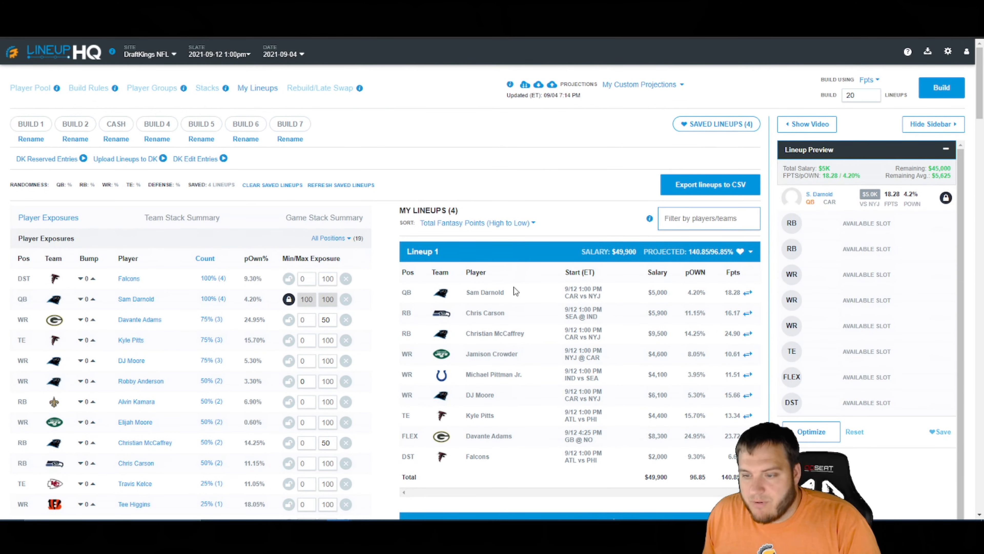
scroll(514, 291, "down", 10)
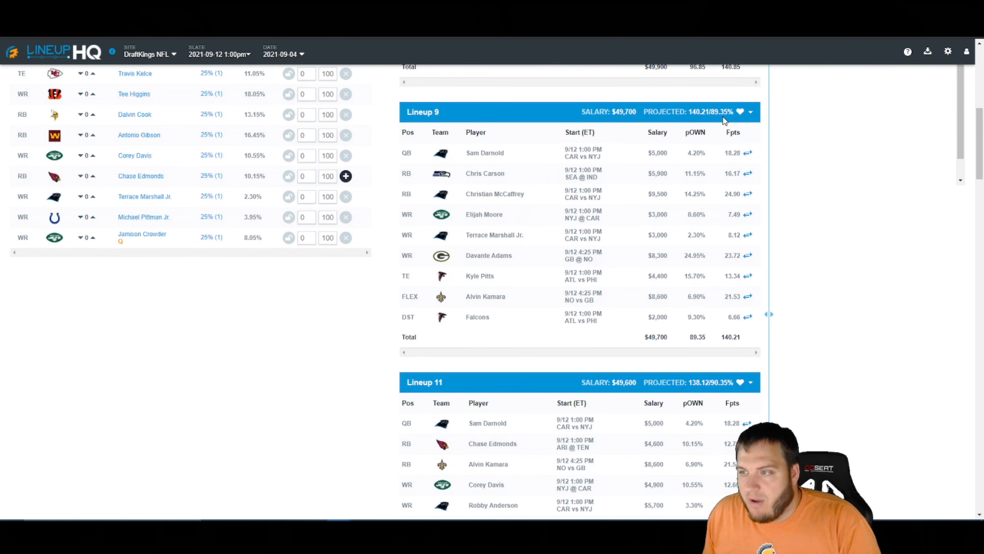
scroll(618, 225, "down", 4)
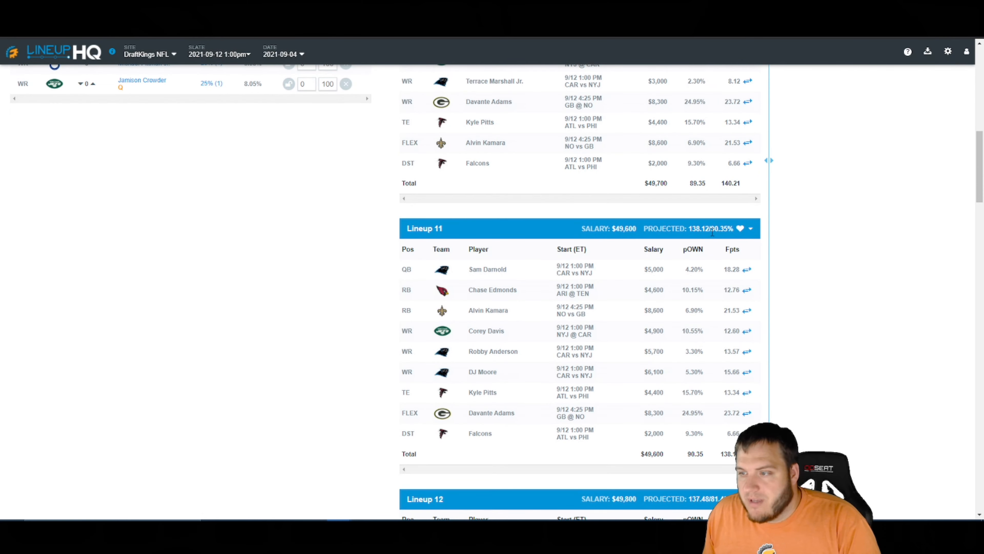
scroll(697, 234, "down", 7)
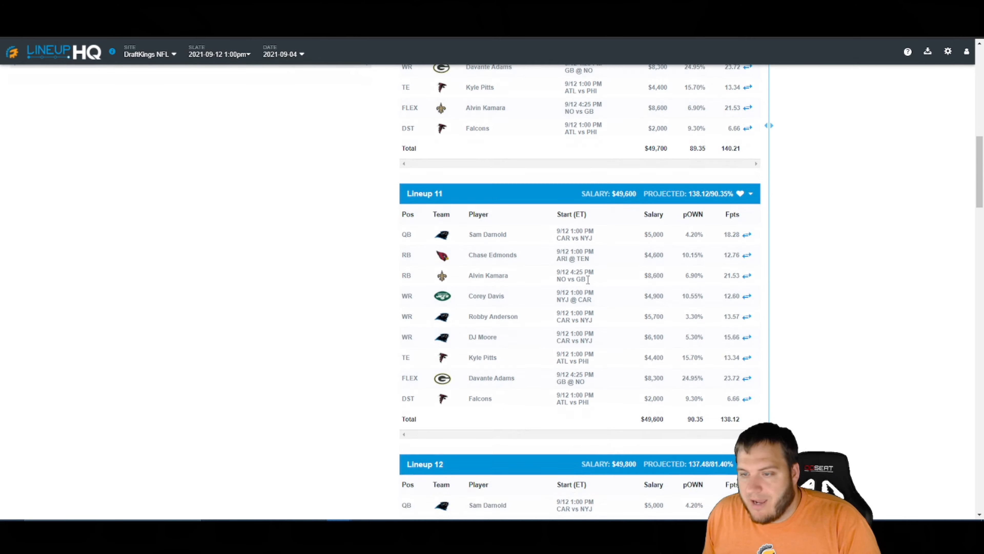
scroll(524, 336, "down", 5)
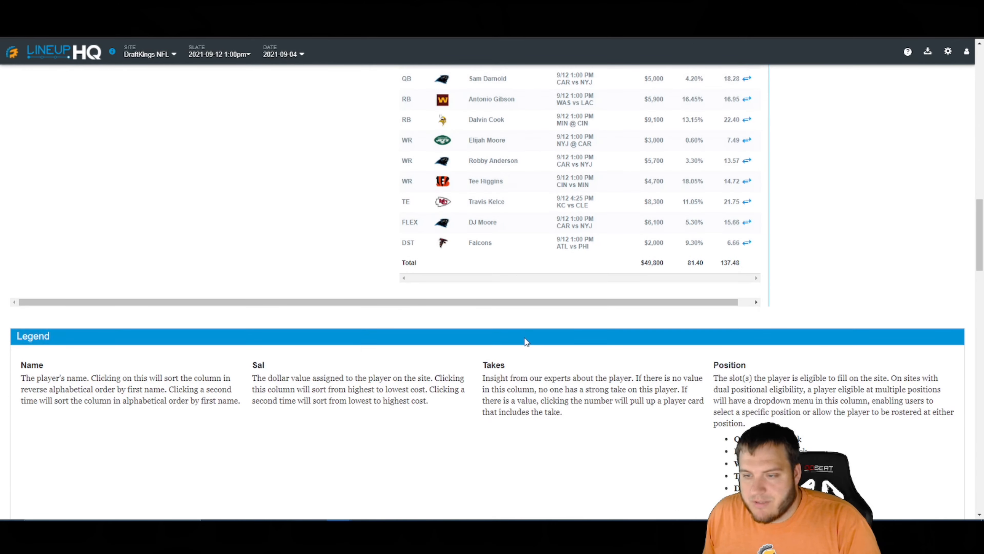
scroll(495, 266, "up", 20)
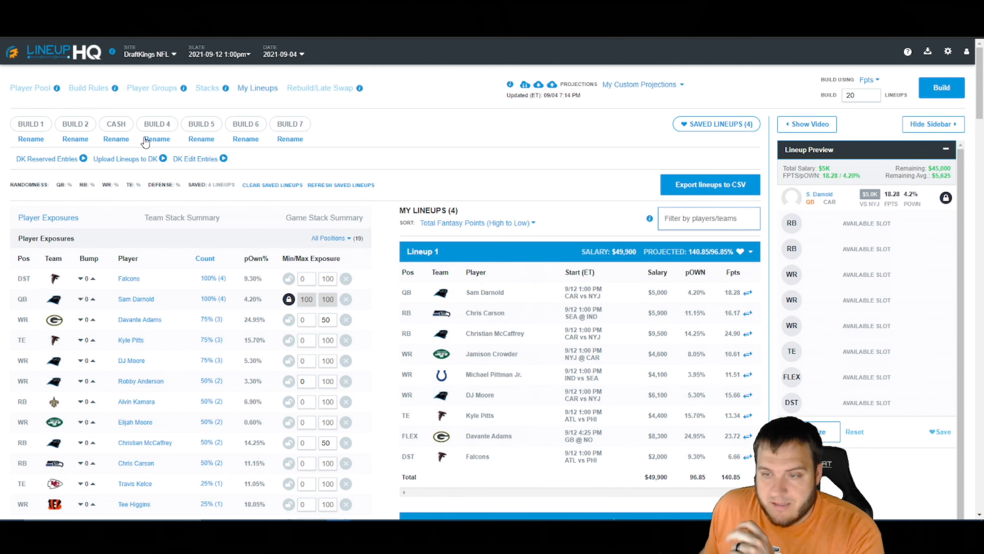
Step: Show wide receivers from all games in the player pool and compare them by RGV and points per dollar
left_click(21, 90)
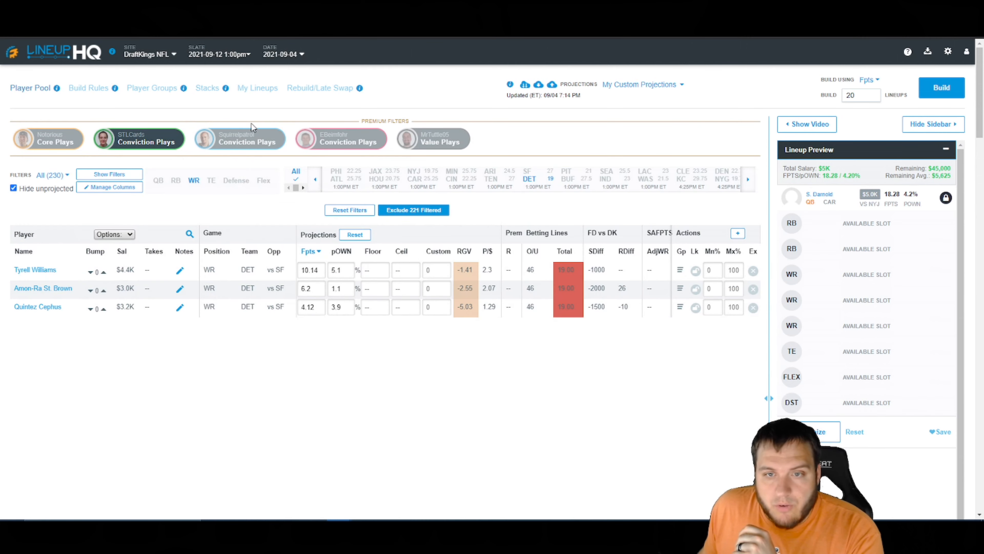
left_click(296, 171)
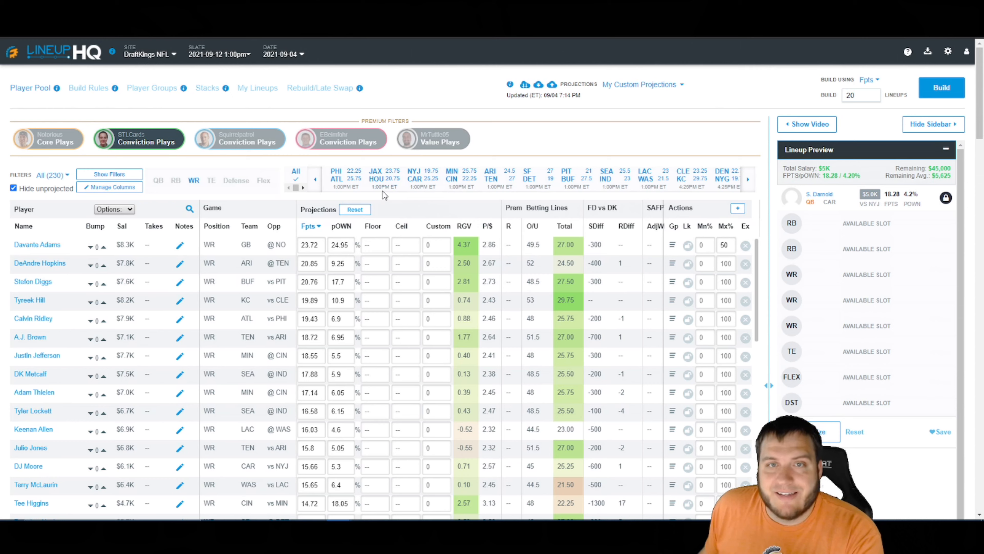
left_click(465, 228)
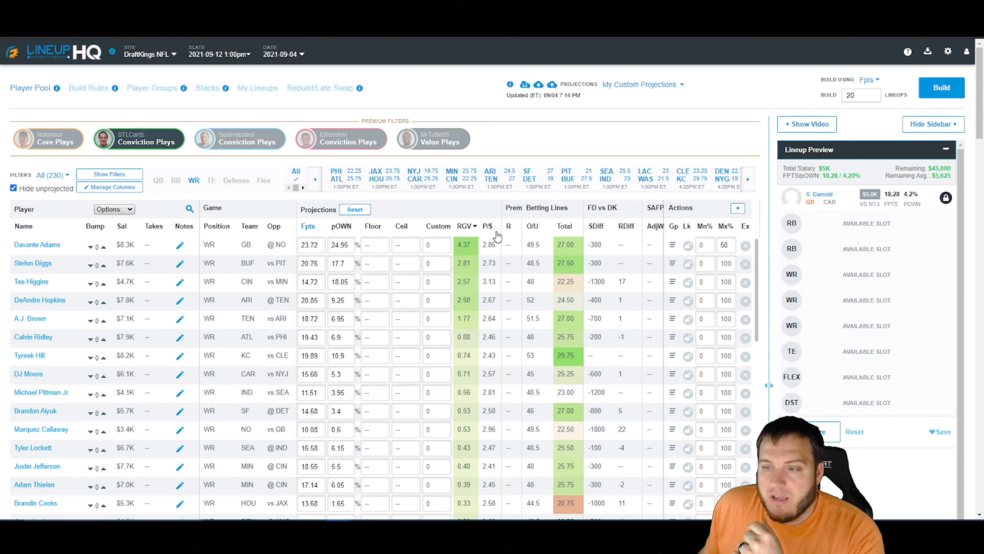
left_click(484, 226)
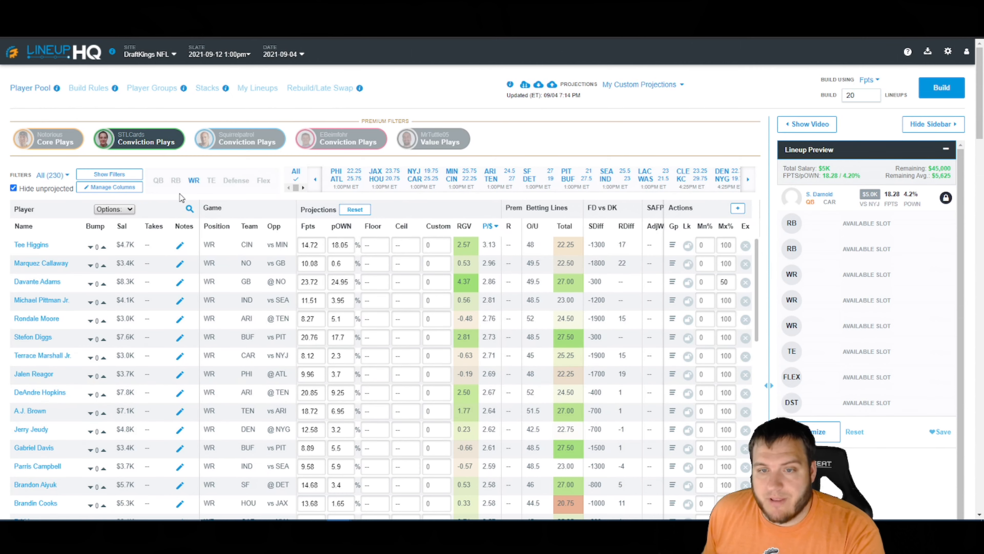
Step: Unlock Sam Darnold at quarterback, sort the quarterbacks by projected points and lock Patrick Mahomes instead
left_click(159, 181)
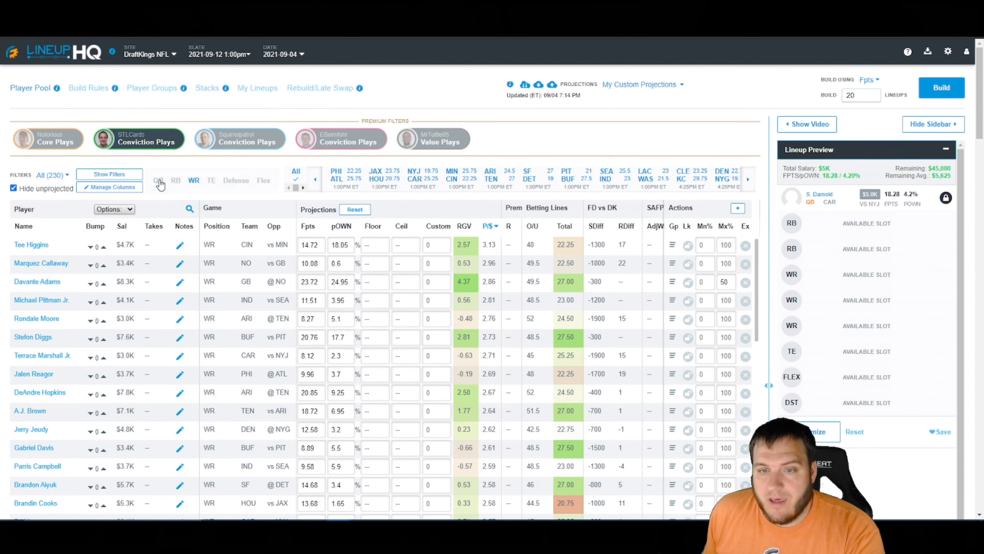
left_click(687, 245)
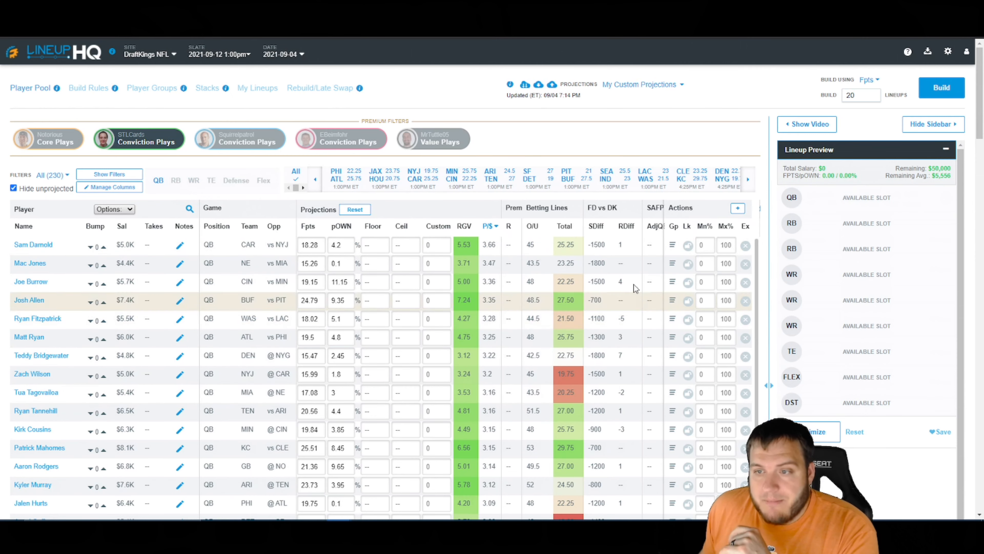
left_click(948, 127)
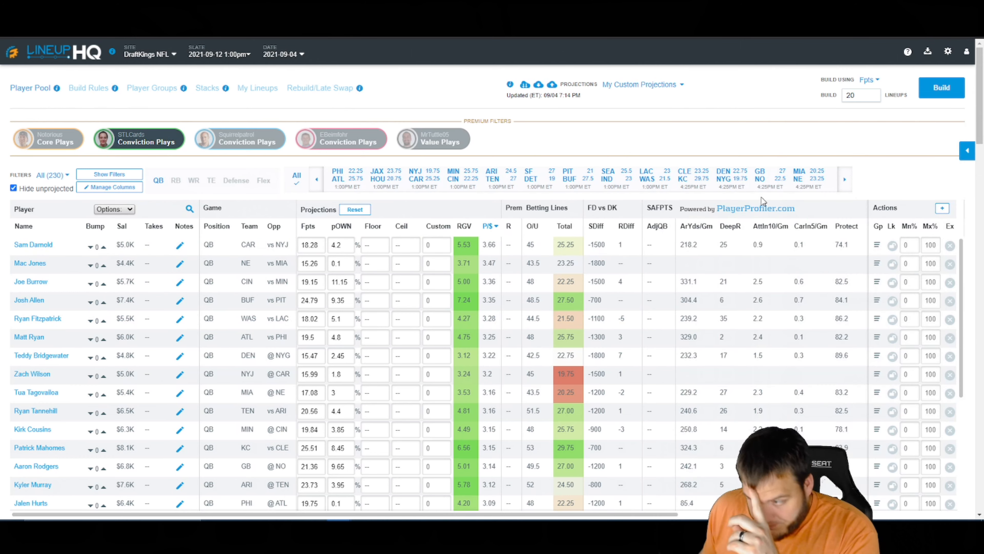
left_click(967, 150)
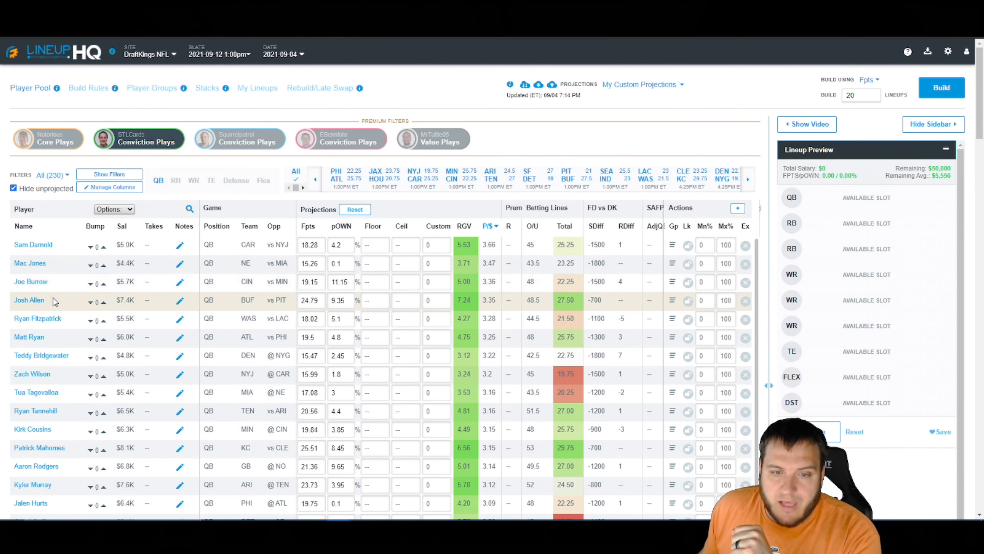
left_click(313, 226)
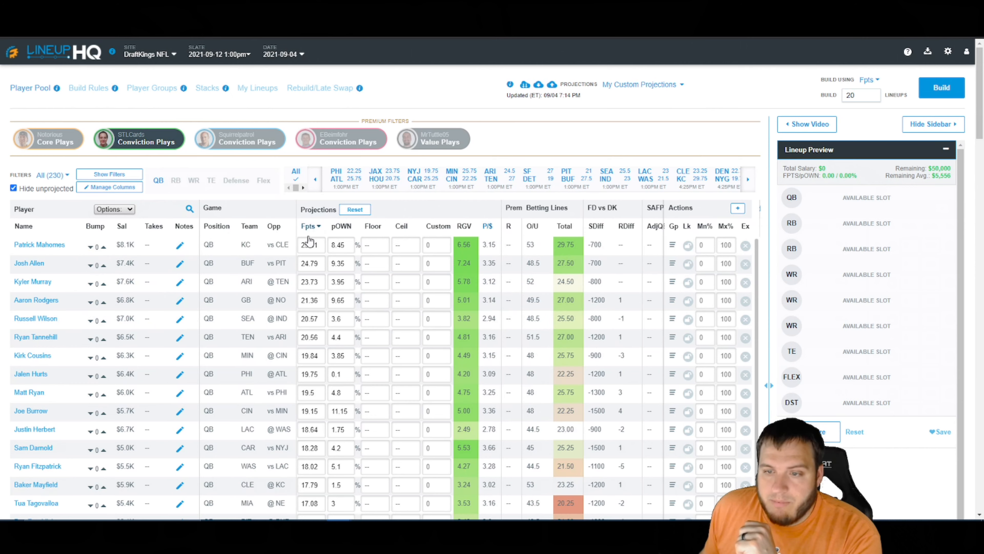
left_click(687, 245)
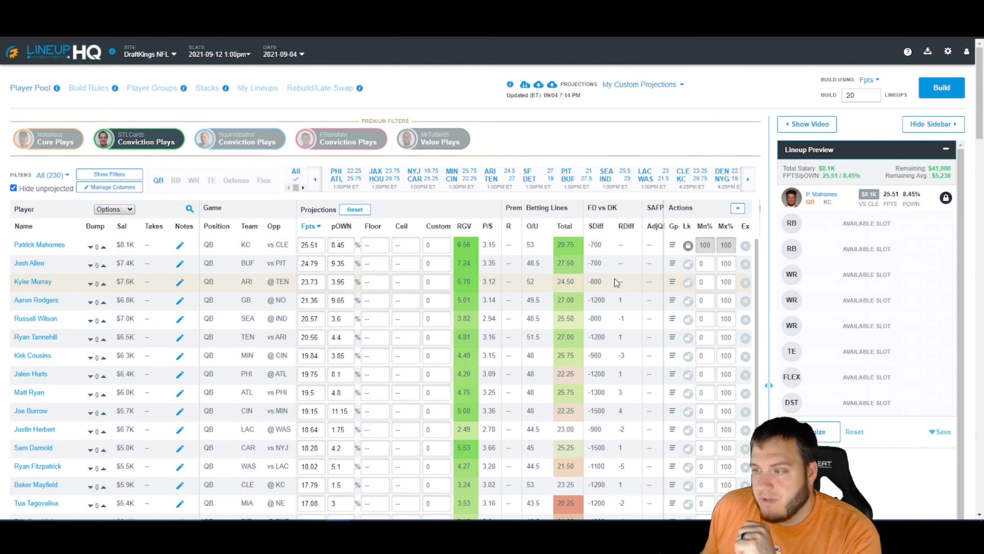
Step: Limit the player pool to KC and lock wide receiver Byron Pringle and tight end Travis Kelce
left_click(296, 175)
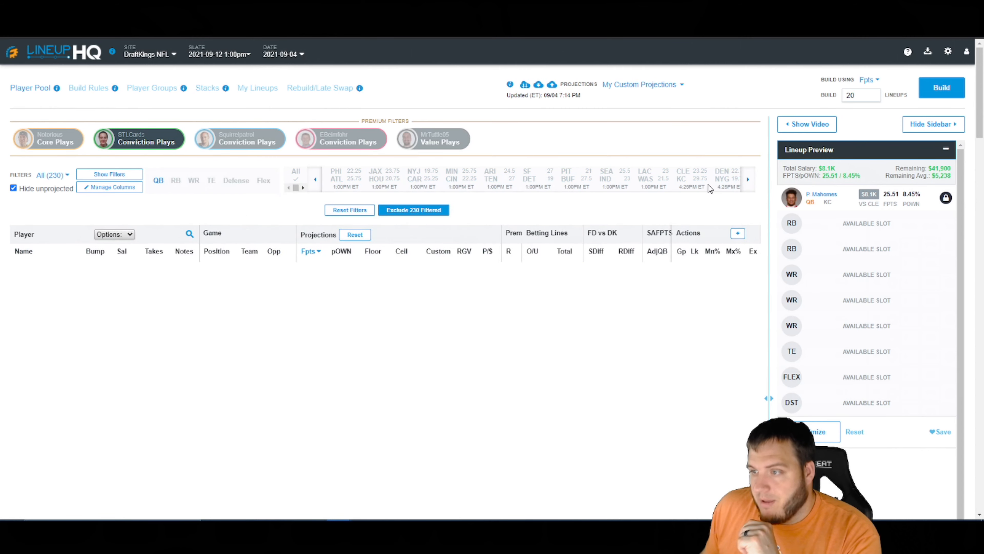
left_click(682, 180)
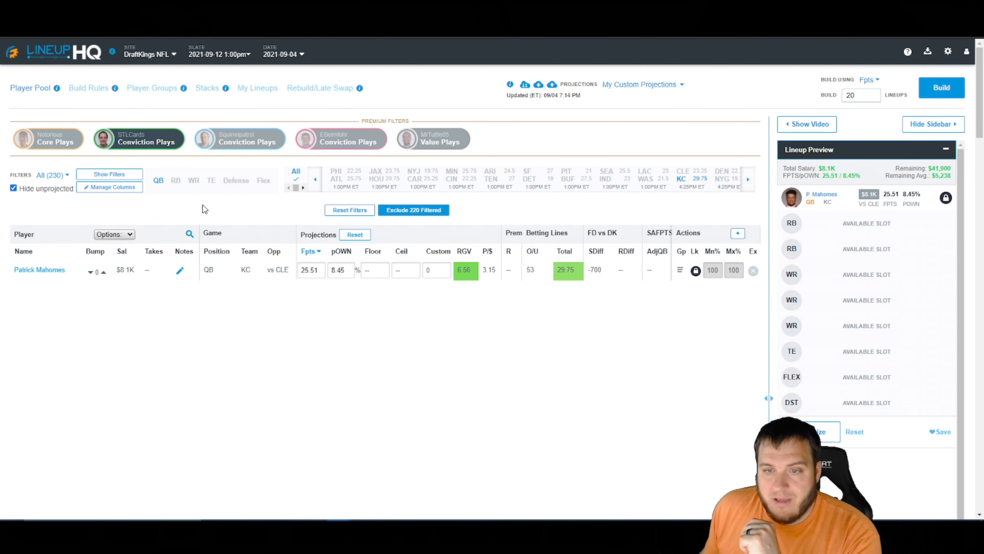
left_click(199, 180)
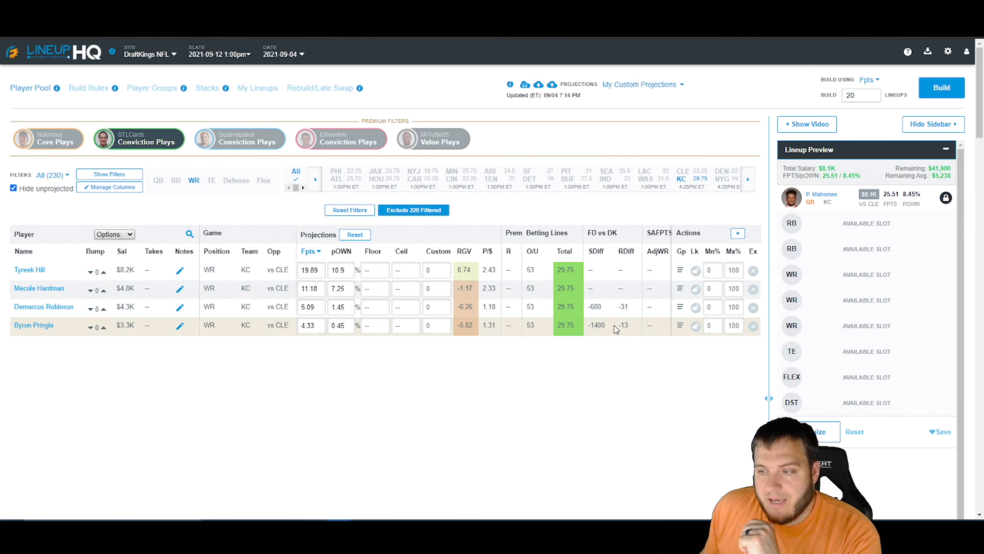
left_click(696, 326)
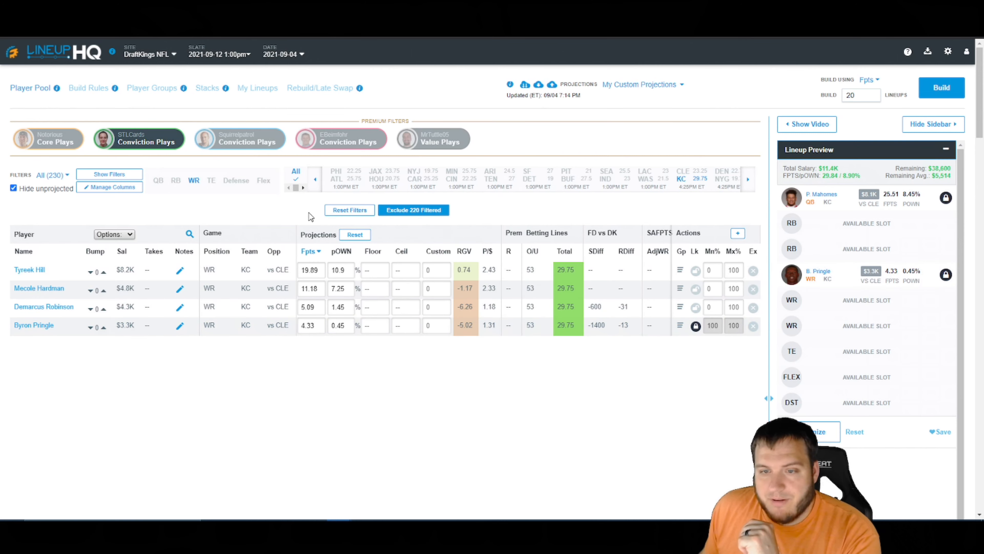
left_click(210, 184)
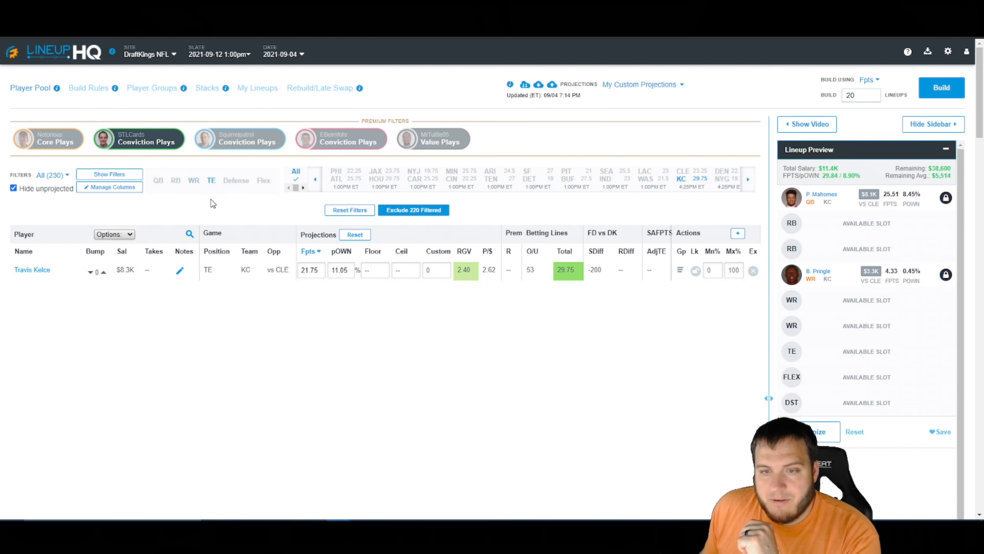
left_click(695, 271)
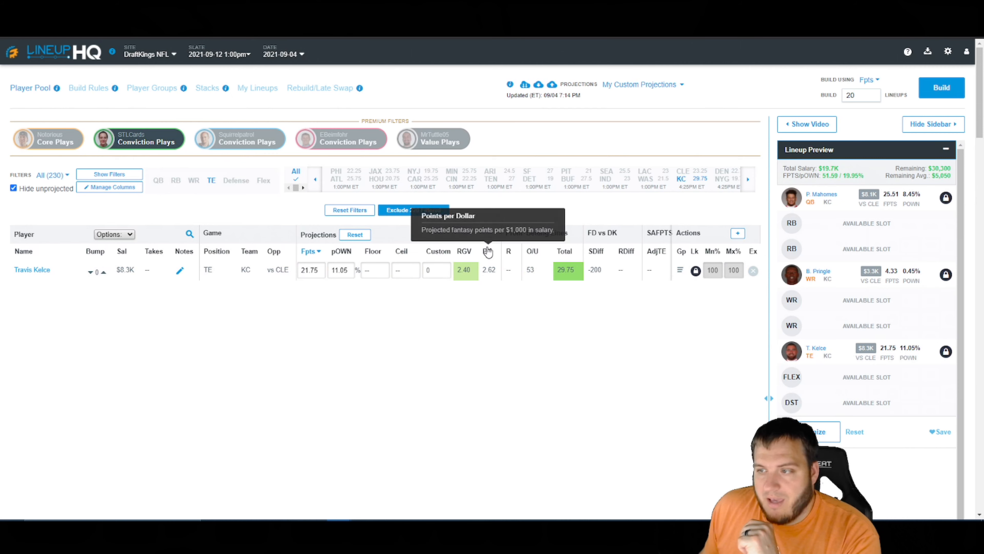
Step: Switch the team filter from KC to CLE, list the flex players and lock Odell Beckham Jr
left_click(687, 183)
left_click(682, 180)
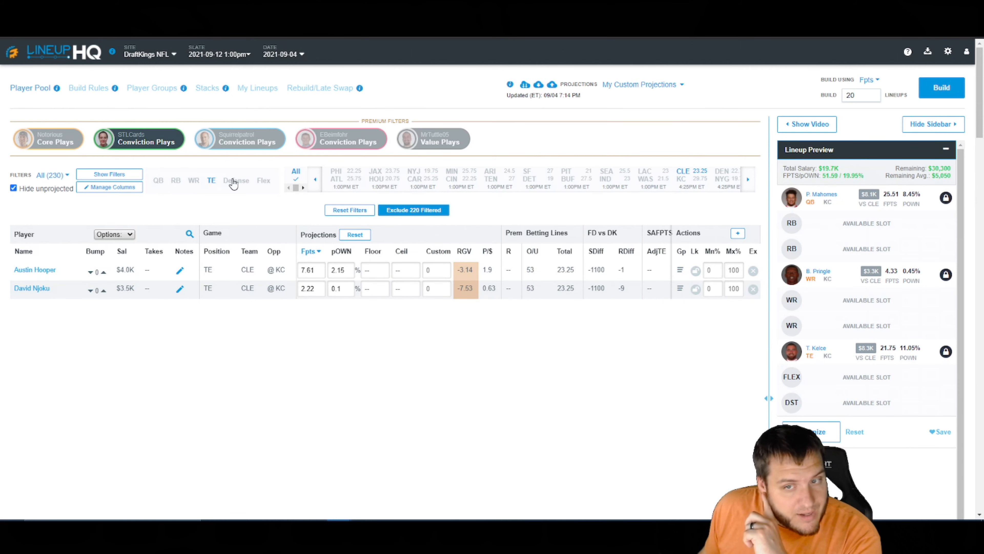
left_click(258, 182)
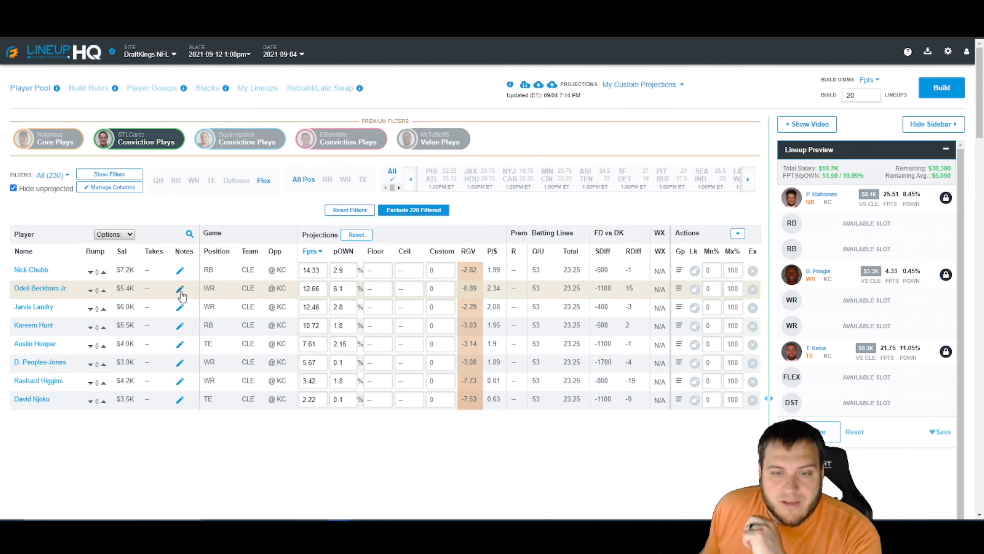
left_click(694, 289)
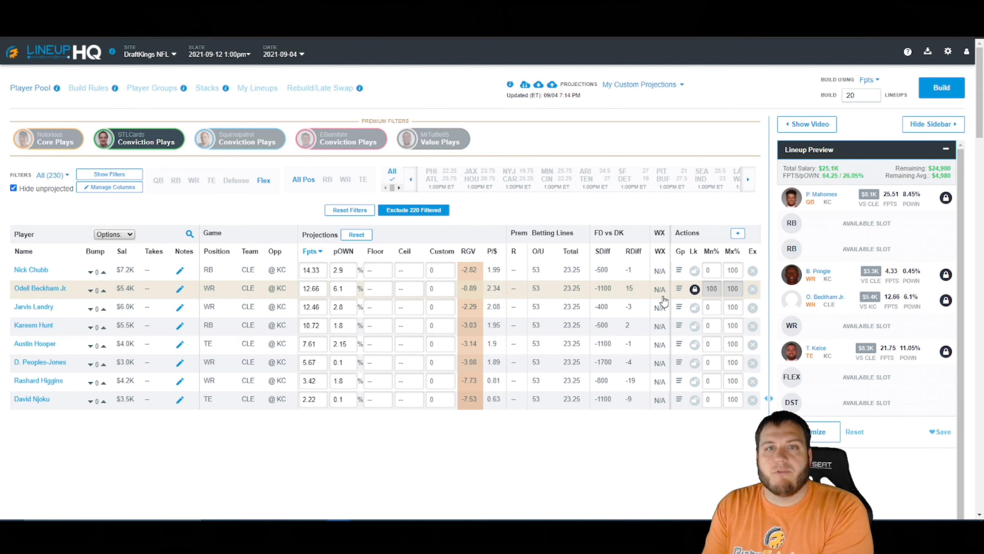
Step: Switch the team filter from CLE to ATL and lock the Falcons defense
left_click(746, 179)
left_click(746, 180)
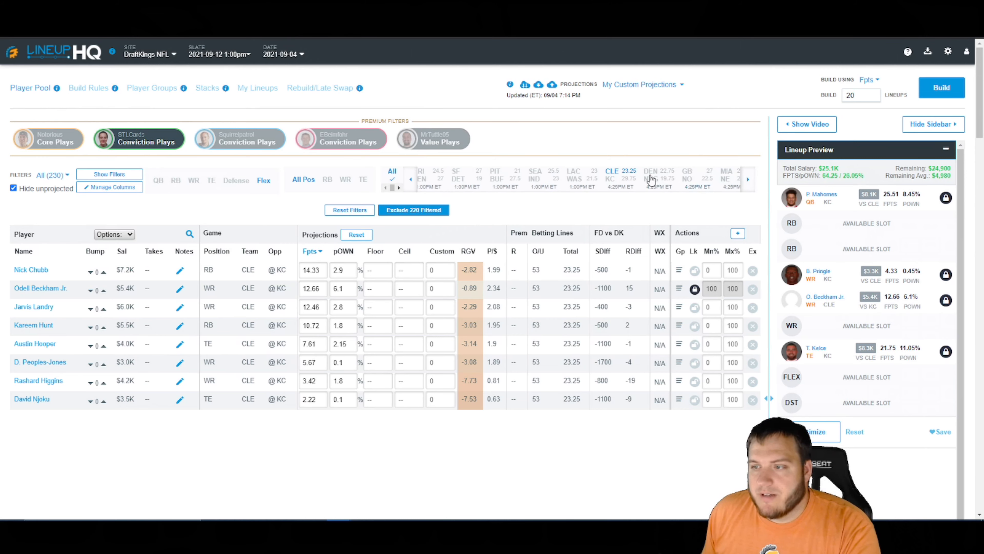
left_click(616, 176)
left_click(750, 183)
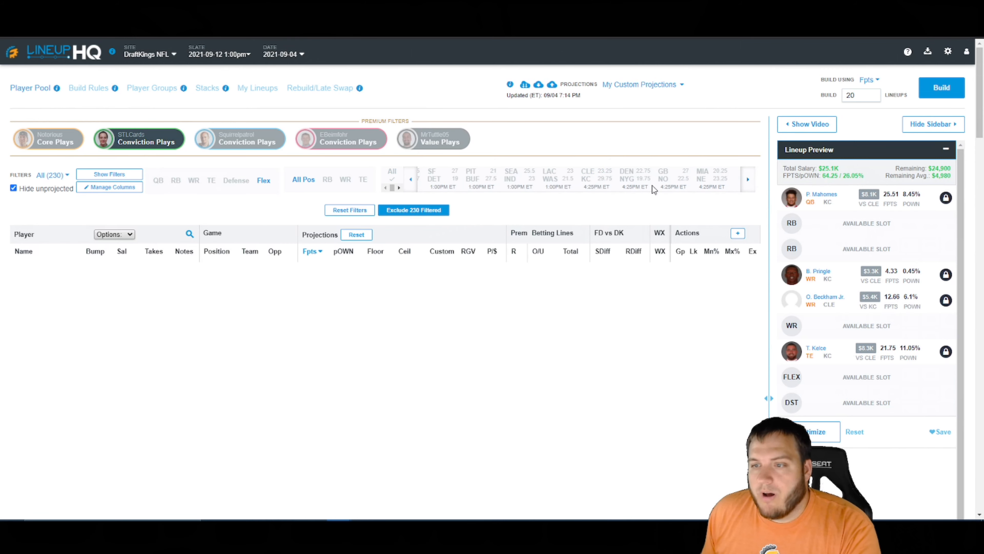
left_click(413, 189)
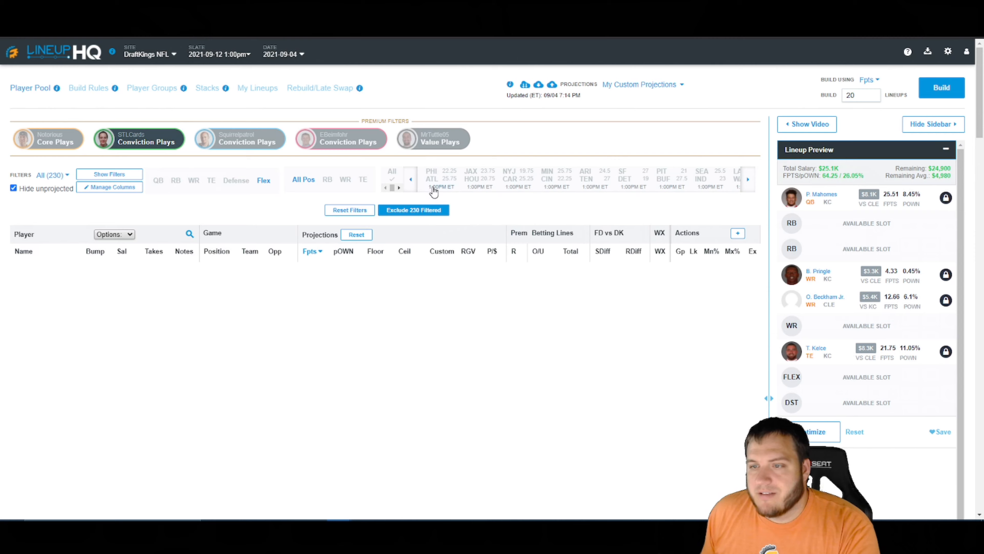
left_click(433, 189)
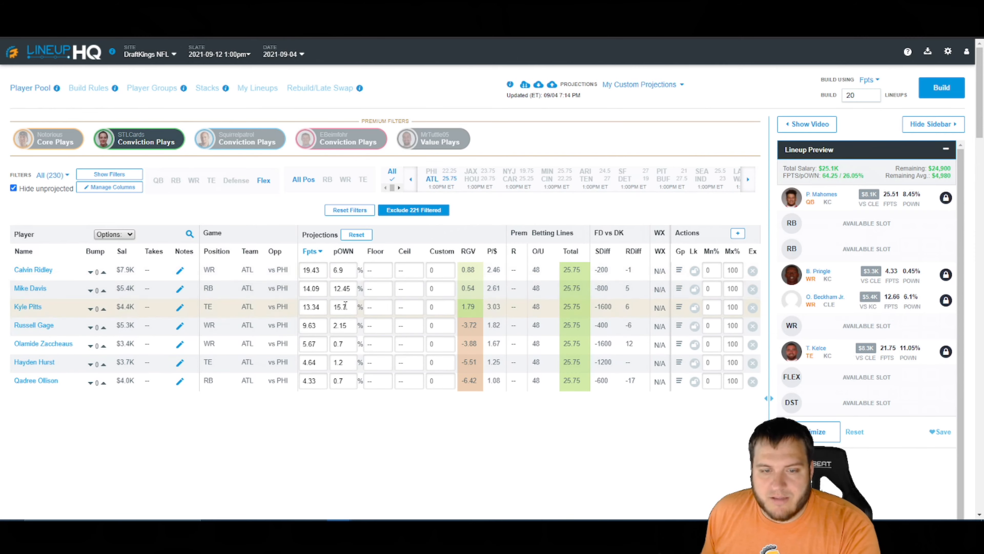
left_click(244, 186)
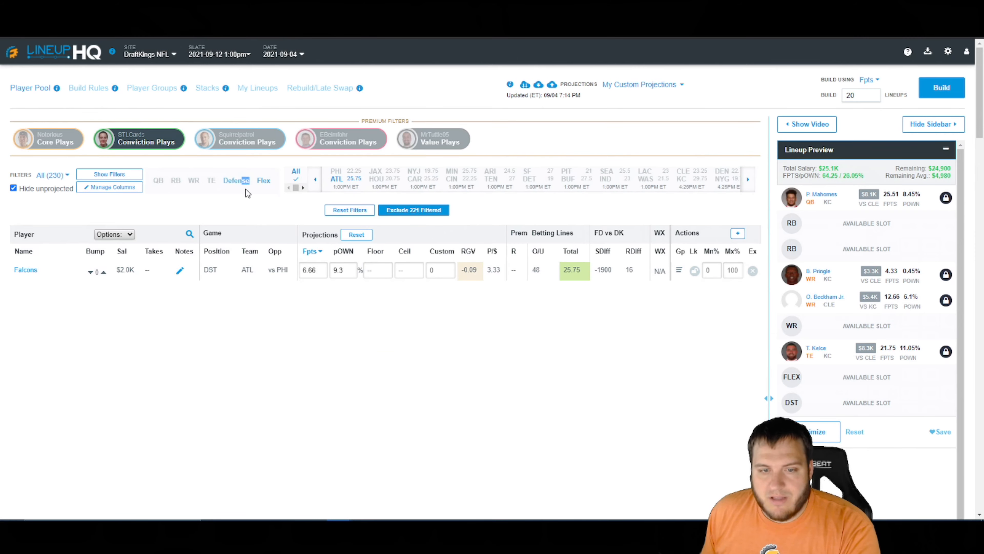
left_click(694, 271)
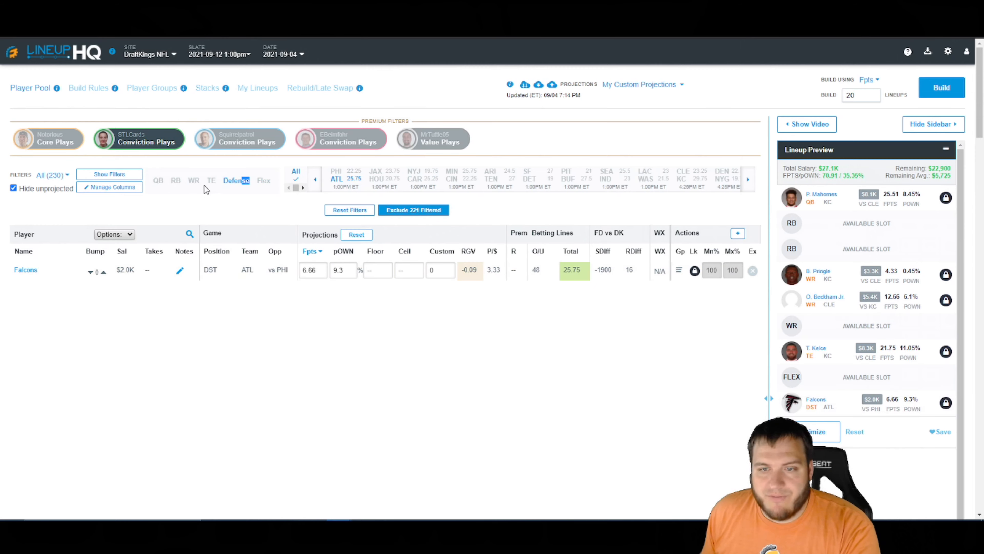
Step: Lock Atlanta running back Mike Davis and list the running backs from all games again
left_click(175, 181)
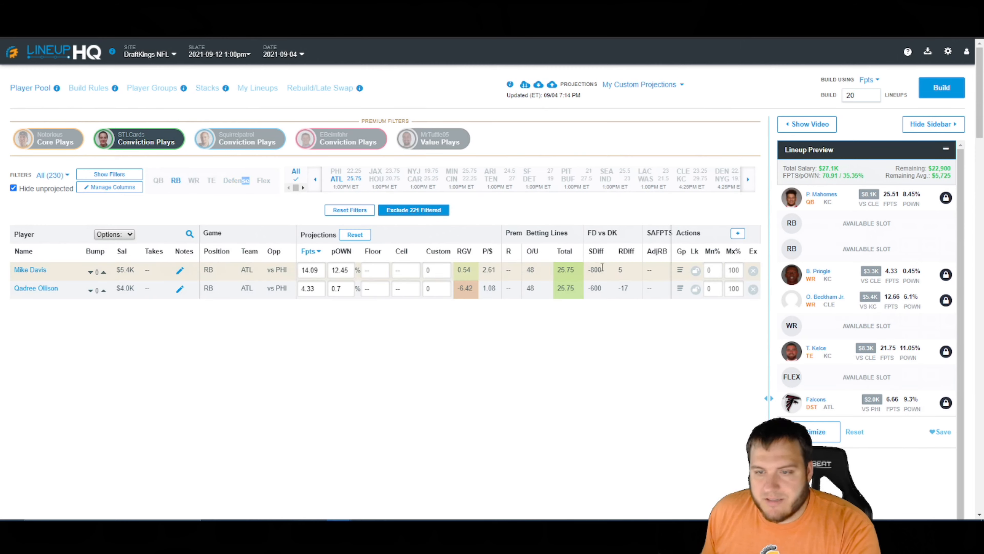
left_click(696, 271)
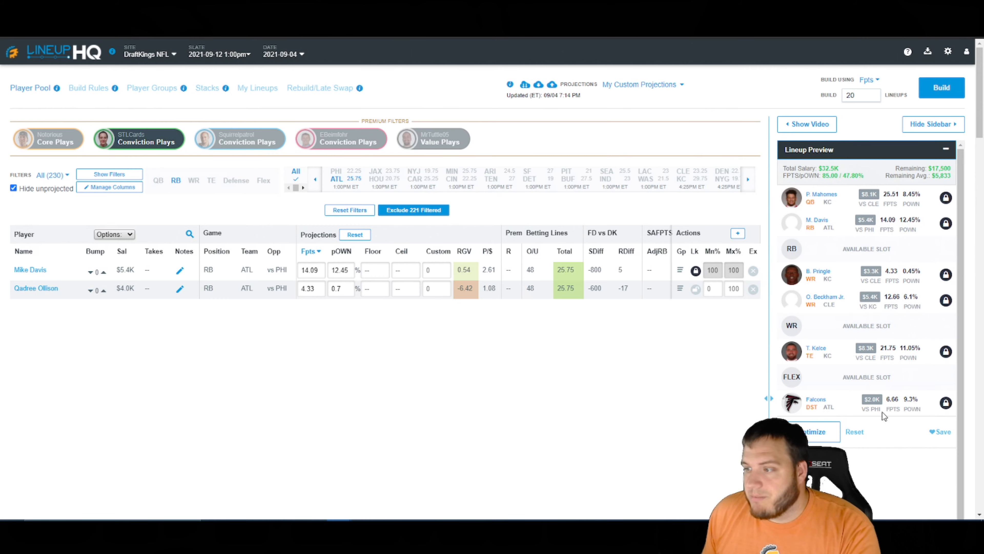
left_click(295, 174)
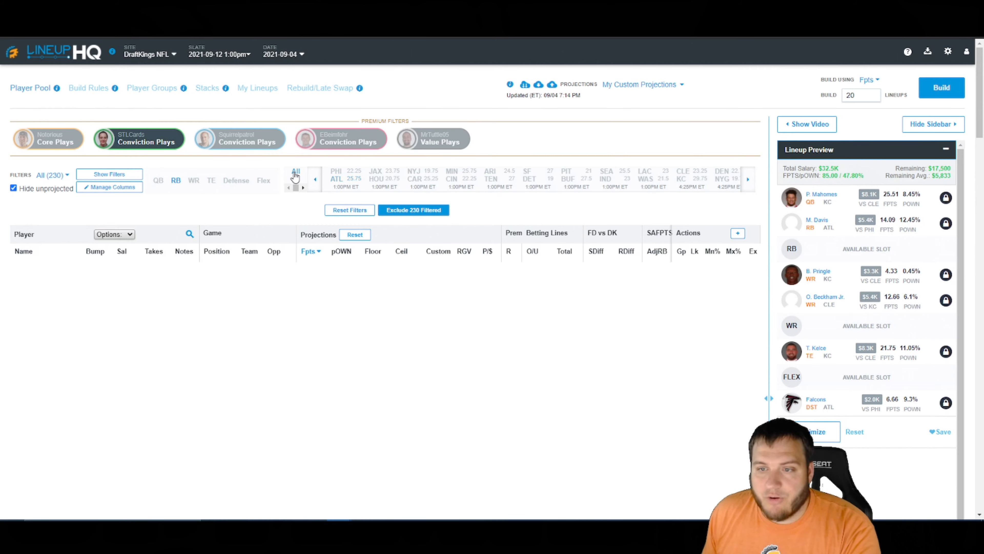
left_click(295, 174)
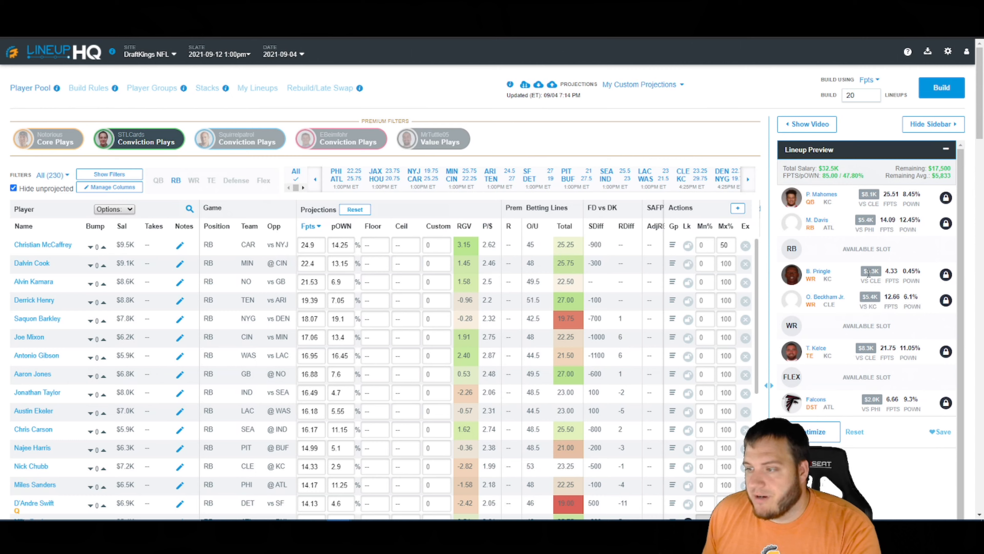
Step: Optimize the lineup around the locked players, unlock Byron Pringle and optimize it again
left_click(820, 430)
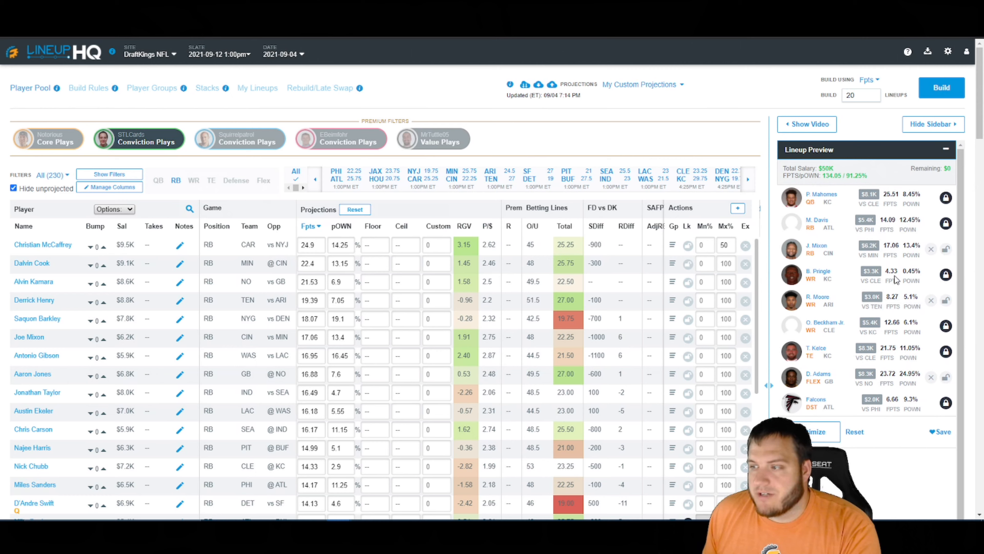
left_click(946, 278)
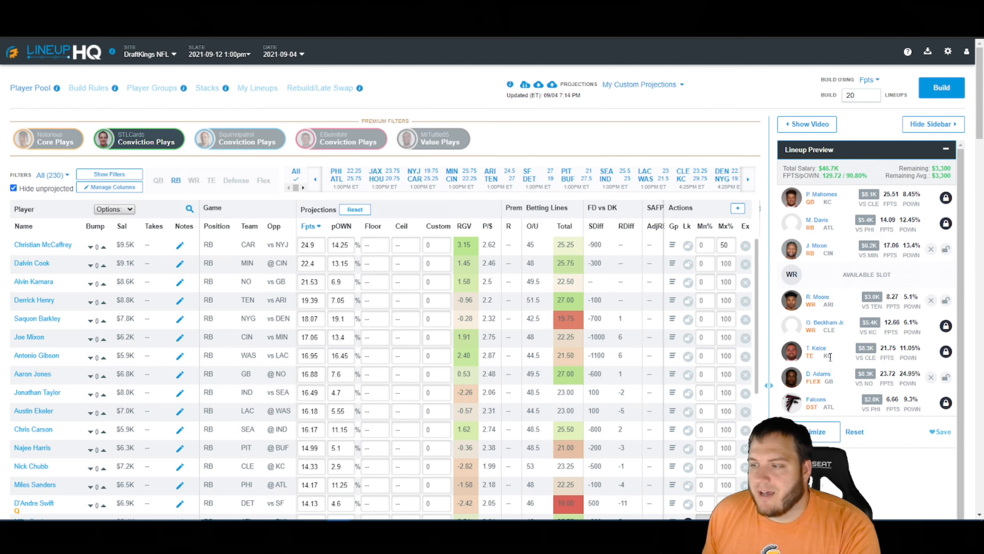
left_click(806, 428)
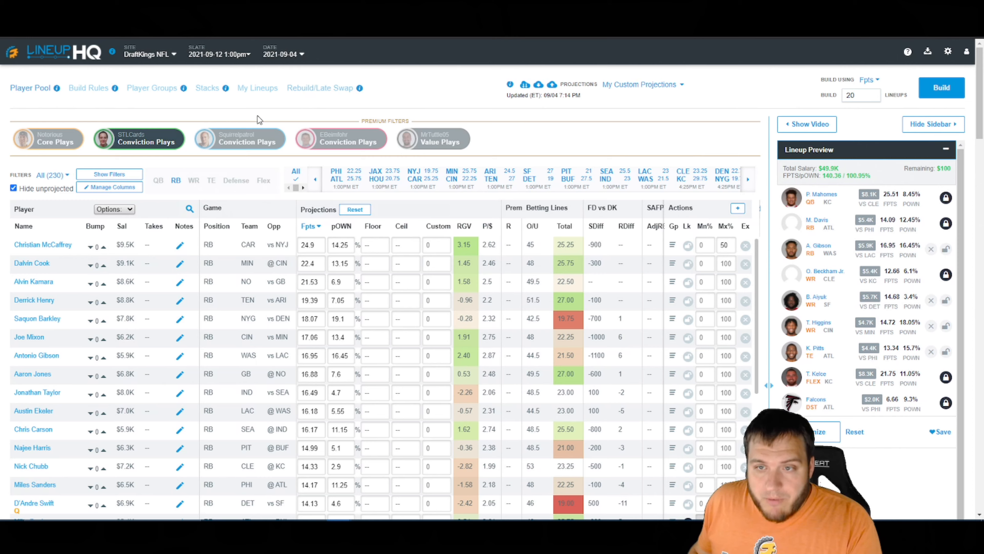
Step: Open the quick game stack settings and add another primary stack
left_click(257, 89)
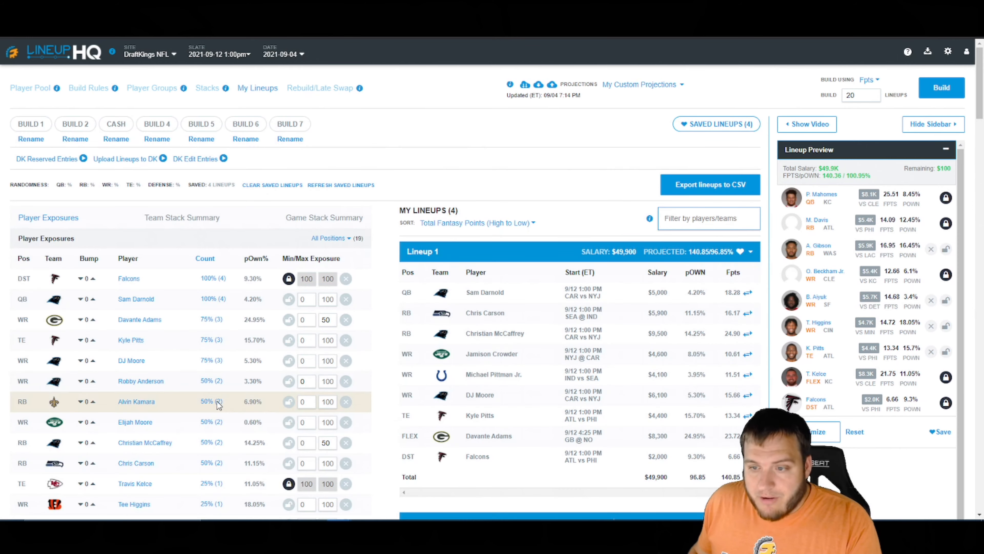
left_click(209, 89)
scroll(300, 310, "down", 2)
scroll(300, 311, "down", 3)
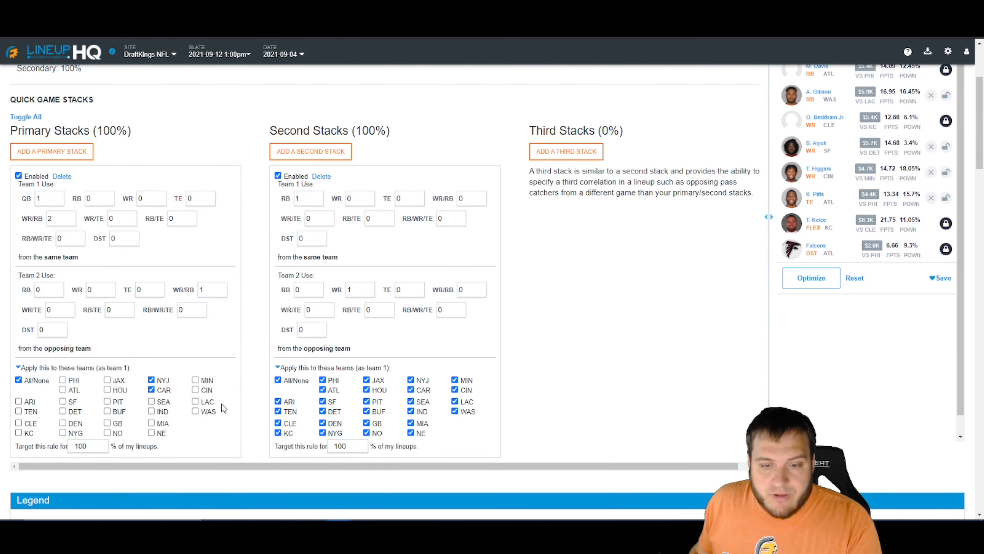
scroll(291, 435, "up", 2)
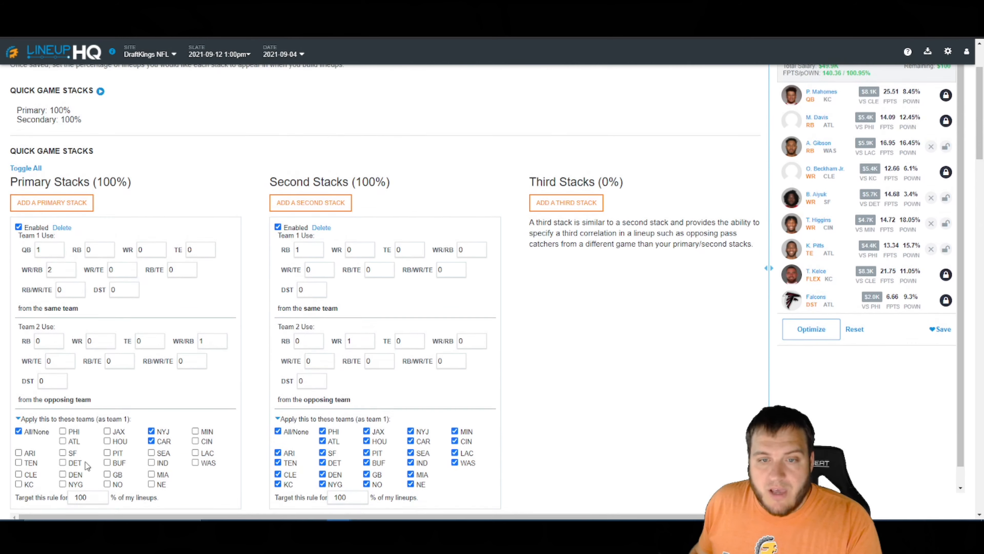
scroll(62, 461, "down", 3)
left_click(42, 100)
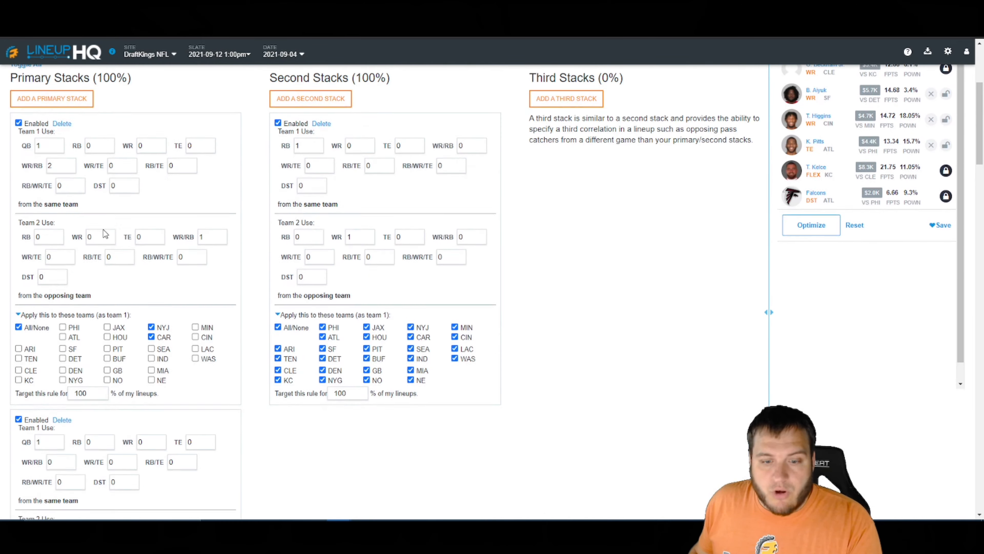
Step: Limit the first primary stack to CAR by removing NYJ from its applied teams
scroll(97, 244, "down", 5)
scroll(97, 244, "up", 8)
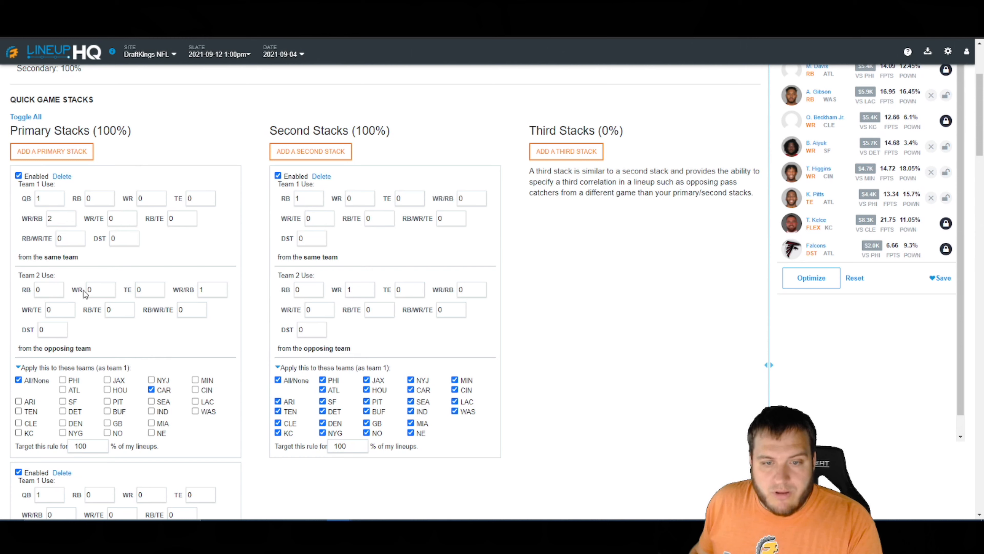
left_click(151, 390)
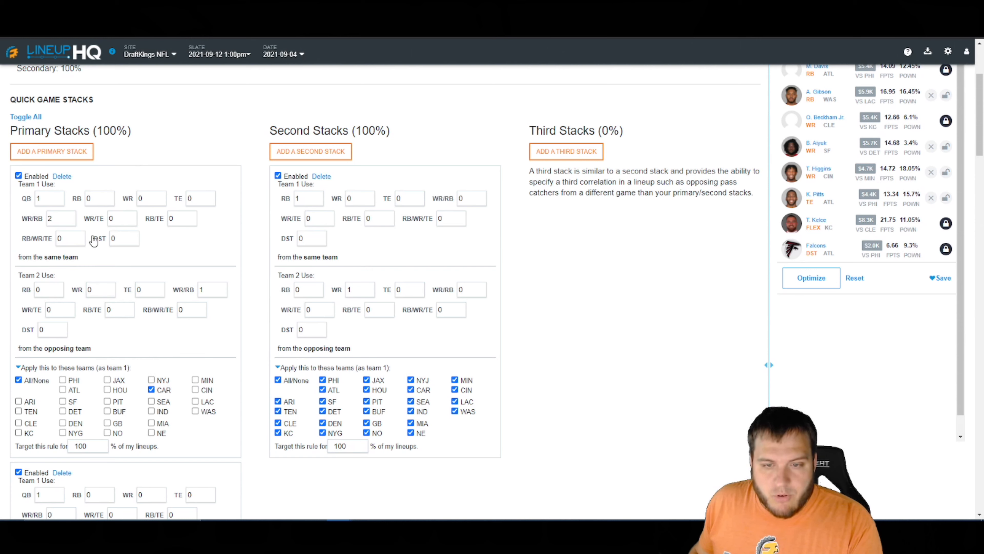
Step: Limit the newly added primary stack to TEN by clearing all its teams and enabling only that one
scroll(69, 240, "down", 9)
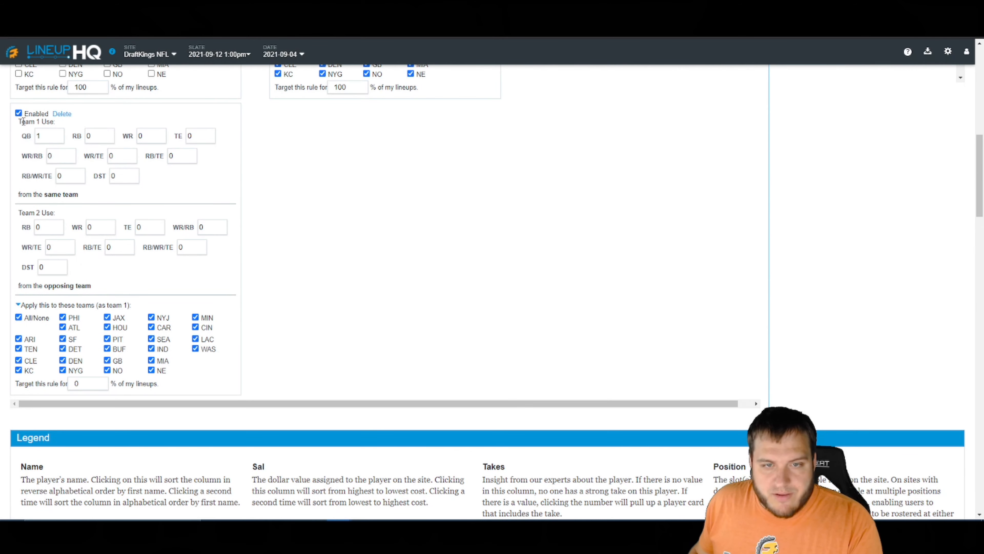
left_click(22, 319)
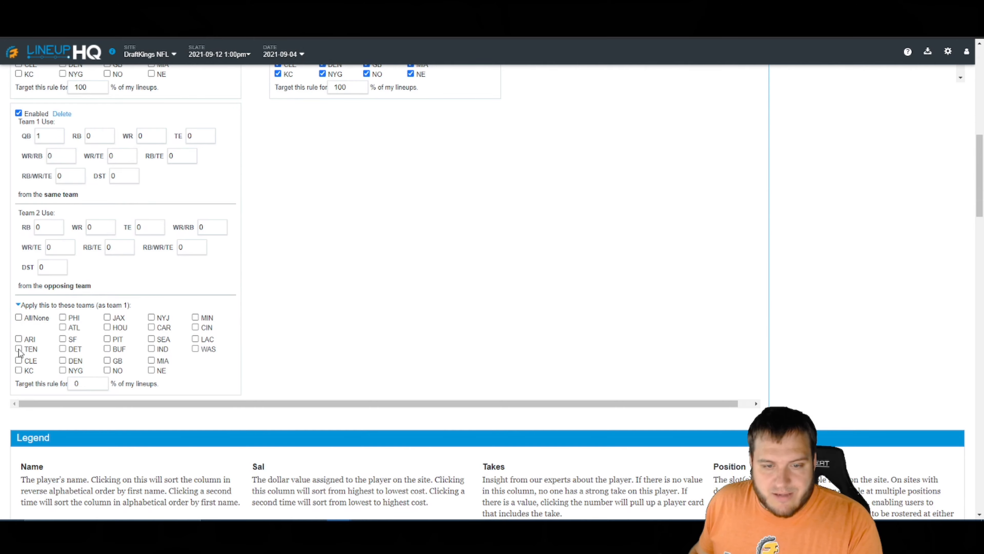
left_click(19, 348)
Step: Set the CAR primary stack to target 50% of the lineups
scroll(110, 343, "up", 5)
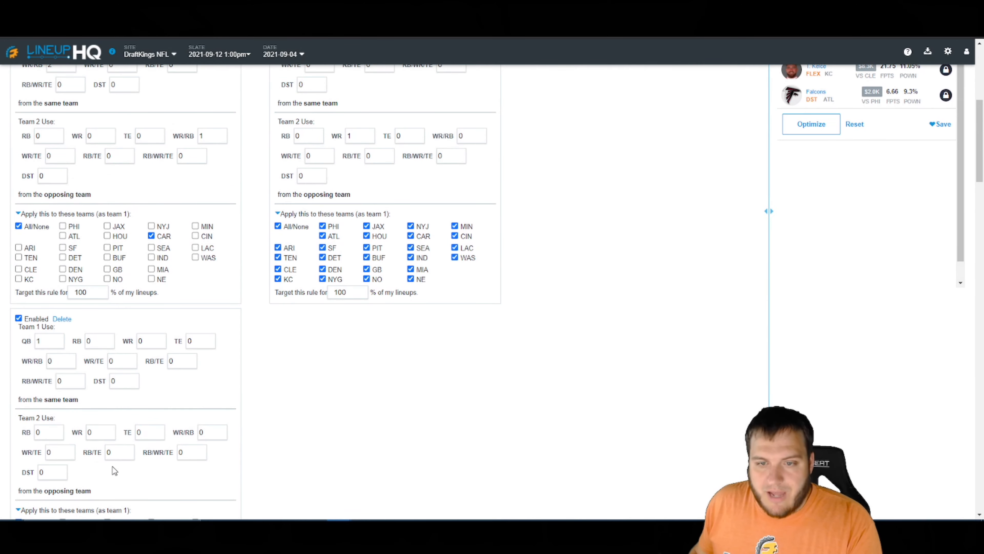
scroll(294, 370, "down", 4)
scroll(321, 303, "up", 7)
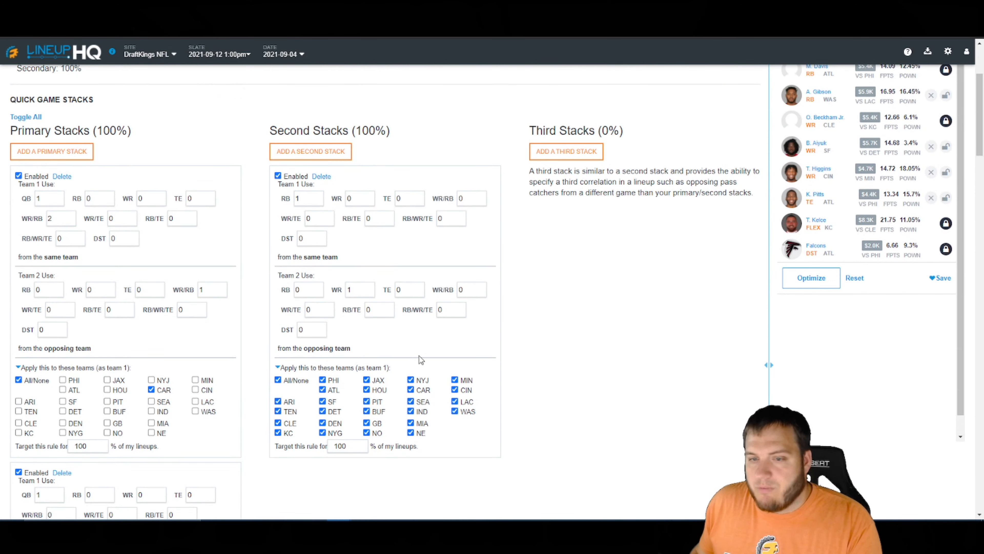
scroll(422, 360, "down", 5)
left_click_drag(100, 251, 47, 253)
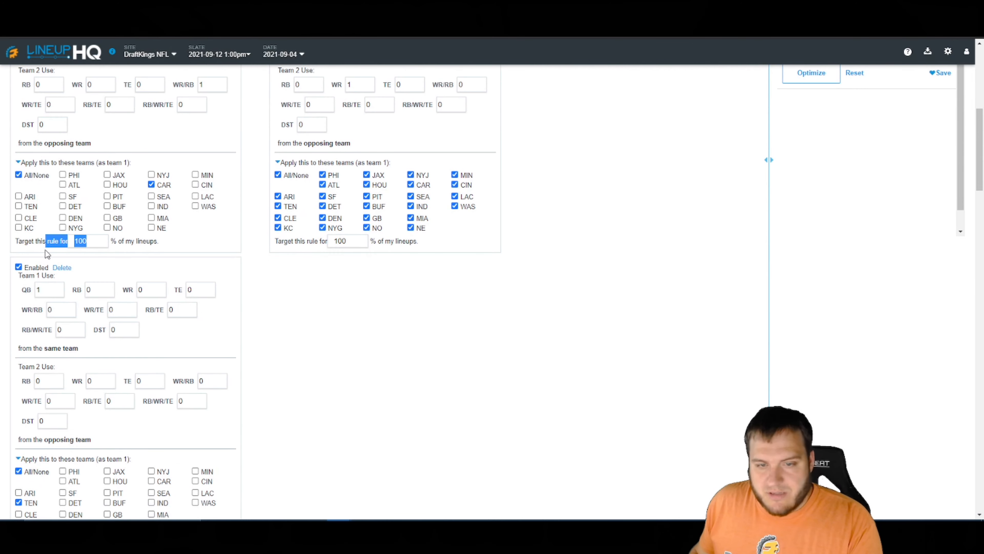
left_click(98, 252)
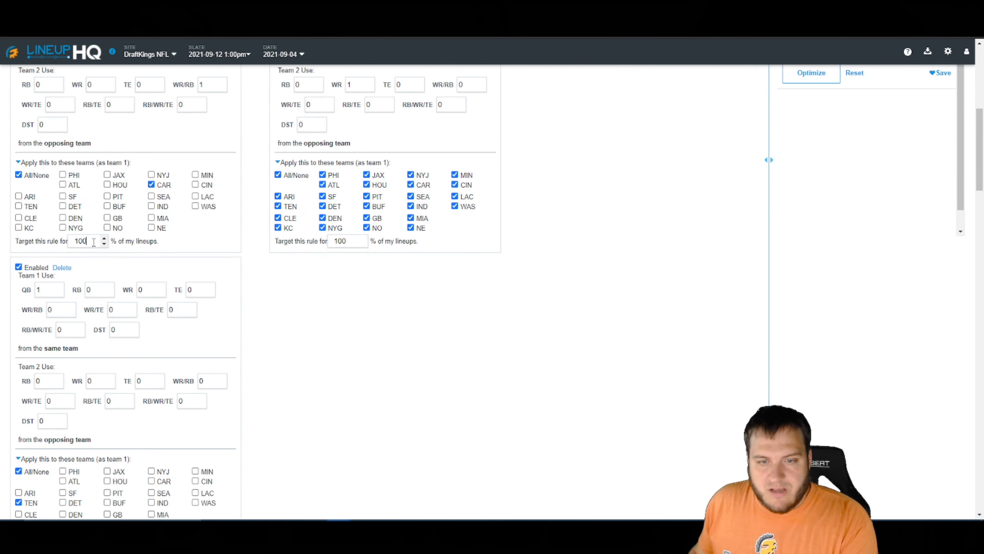
double_click(86, 242)
type("50")
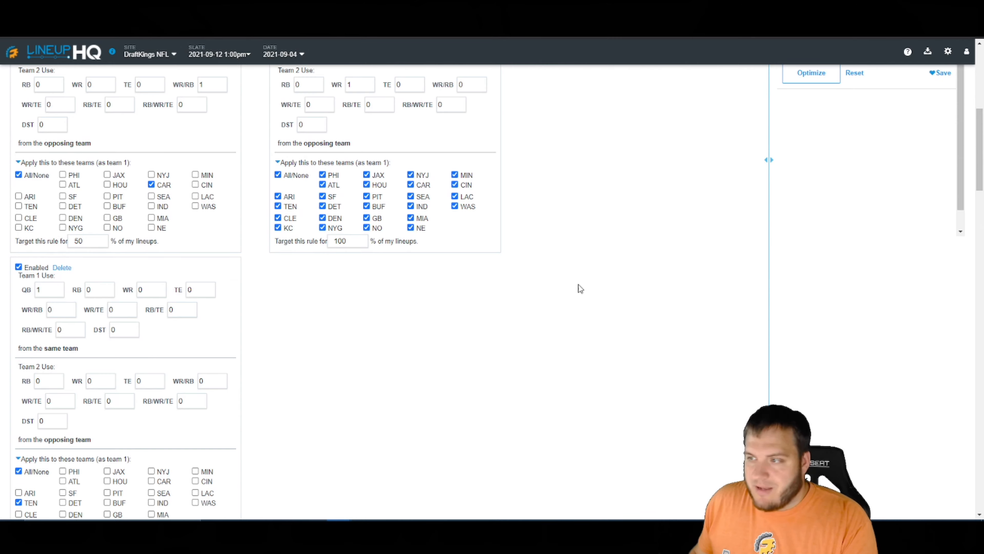
Step: Set the TEN primary stack to target 50% of the lineups
scroll(579, 289, "down", 5)
left_click_drag(99, 332, 52, 335)
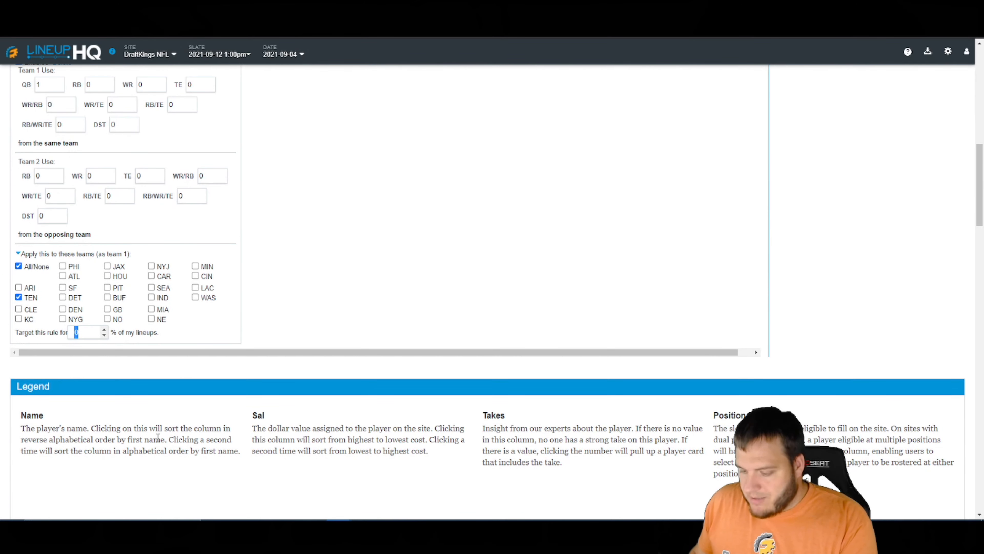
type("50")
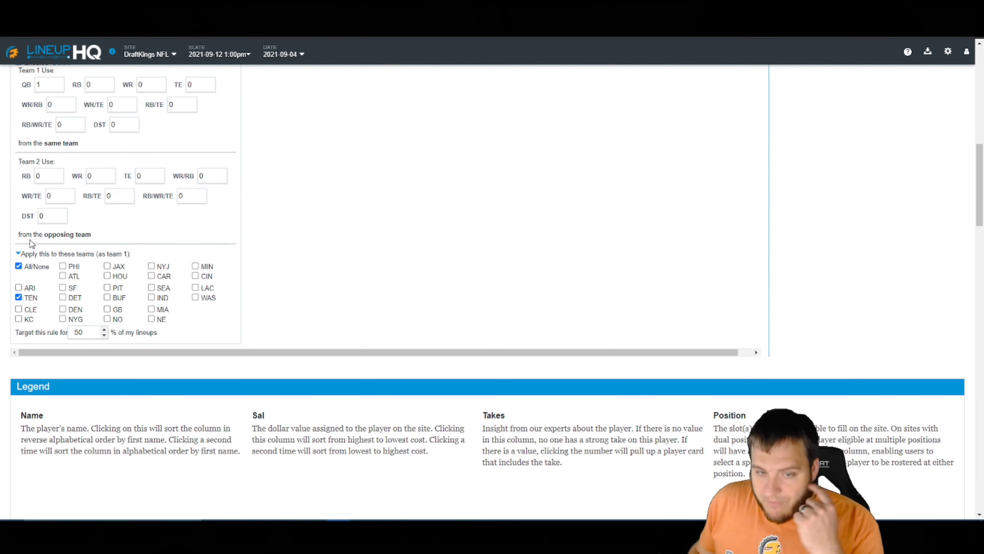
Step: Enable the "running backs" player group that is conditional on Sam Darnold
scroll(48, 136, "up", 1)
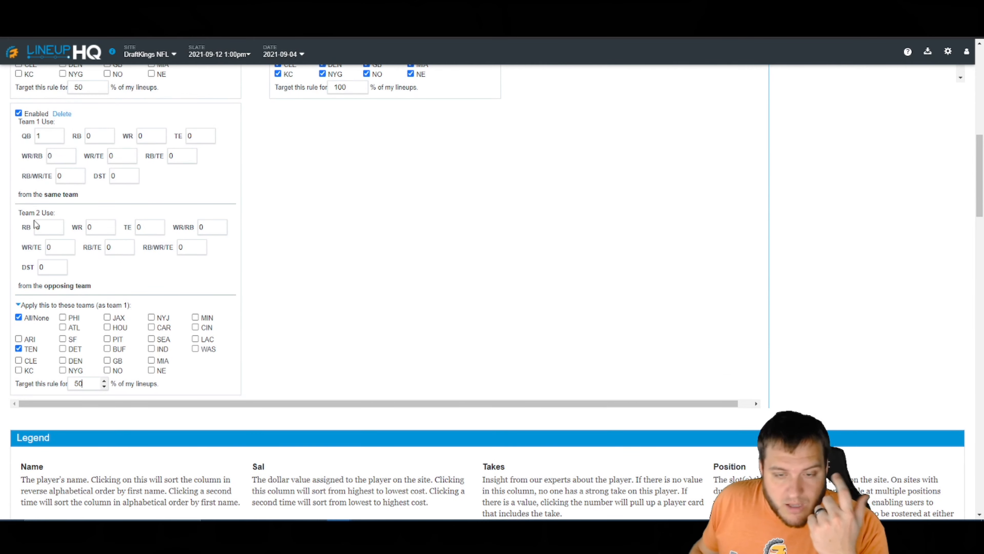
scroll(151, 272, "up", 5)
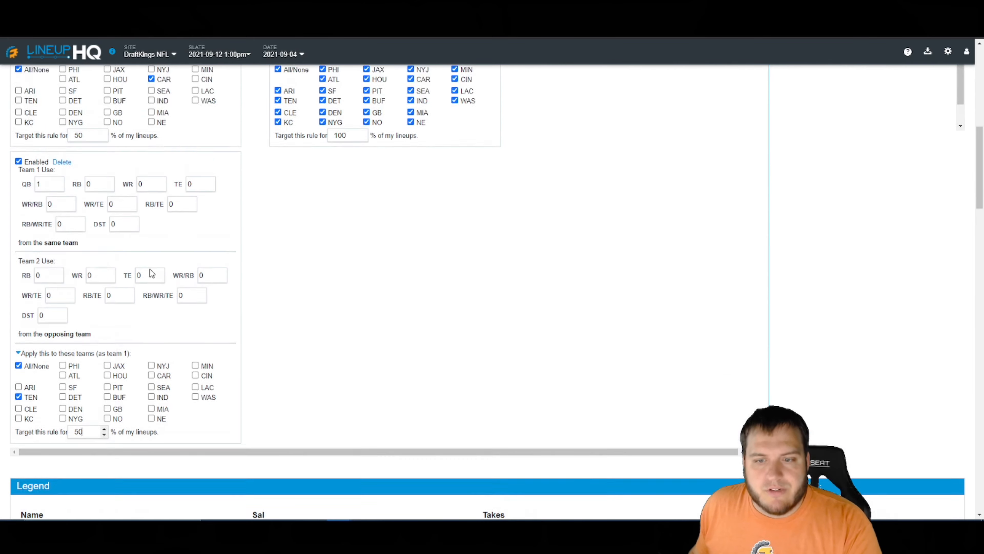
left_click(150, 89)
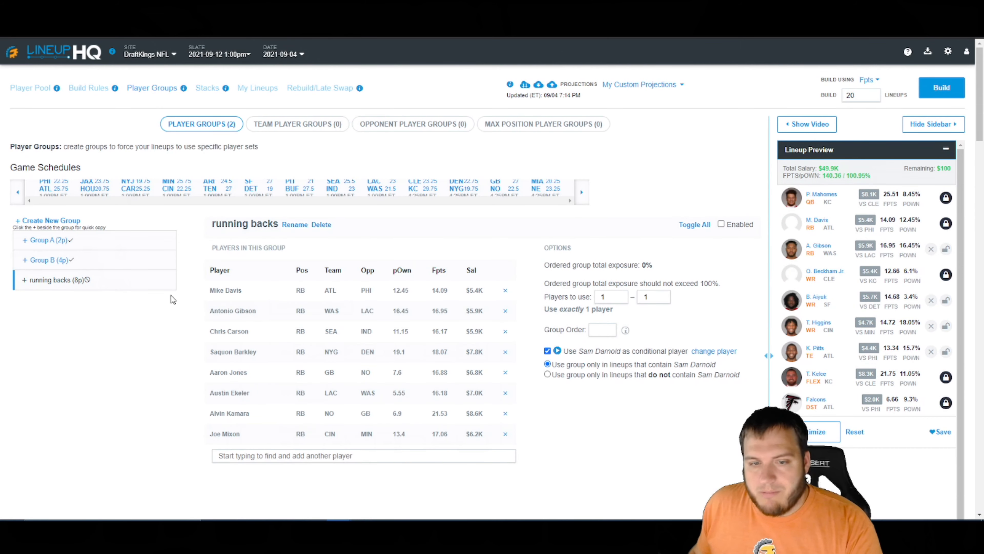
left_click(721, 224)
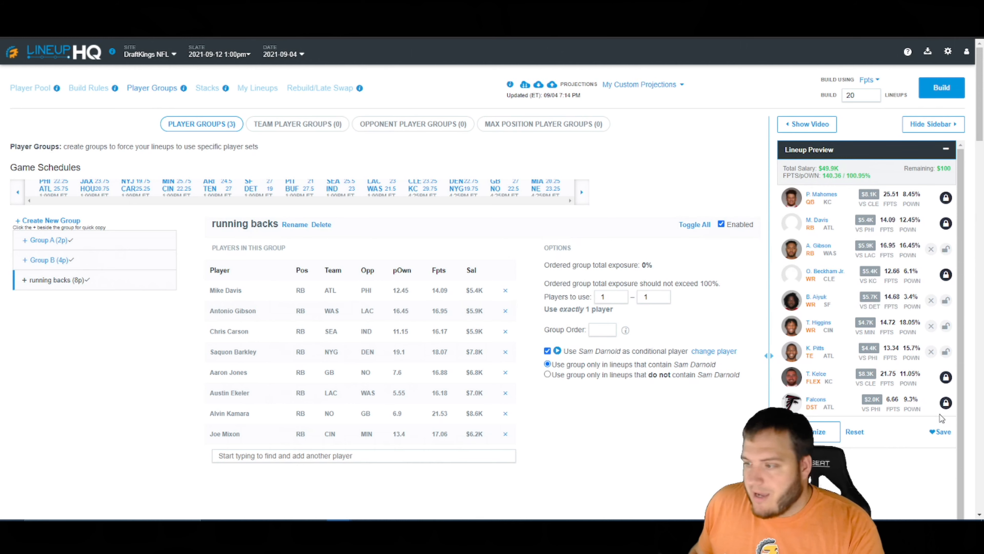
Step: Empty the lineup preview by unlocking the Falcons, Kelce, Beckham Jr., Davis and Mahomes and removing the remaining optimized players
left_click(946, 402)
left_click(945, 379)
left_click(947, 277)
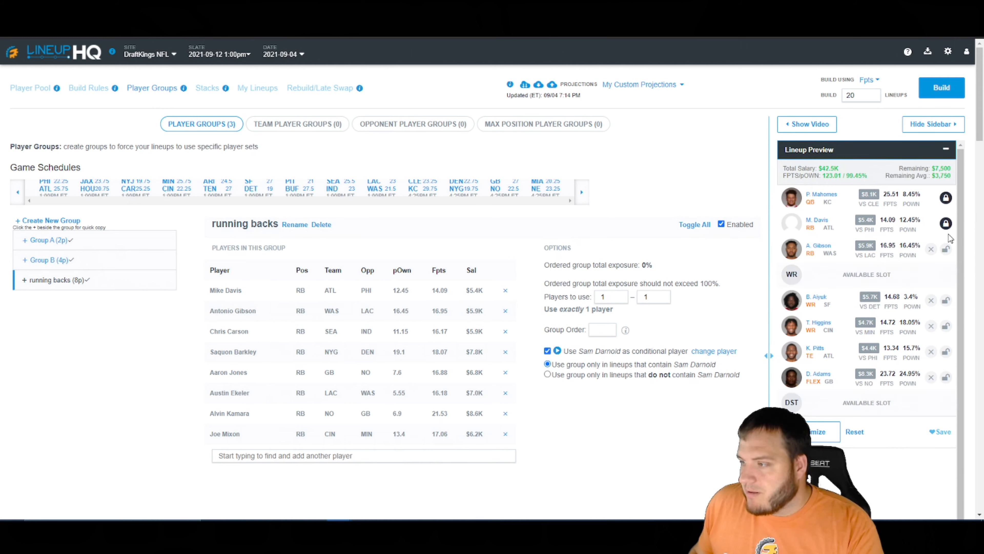
left_click(945, 223)
left_click(945, 197)
left_click(931, 249)
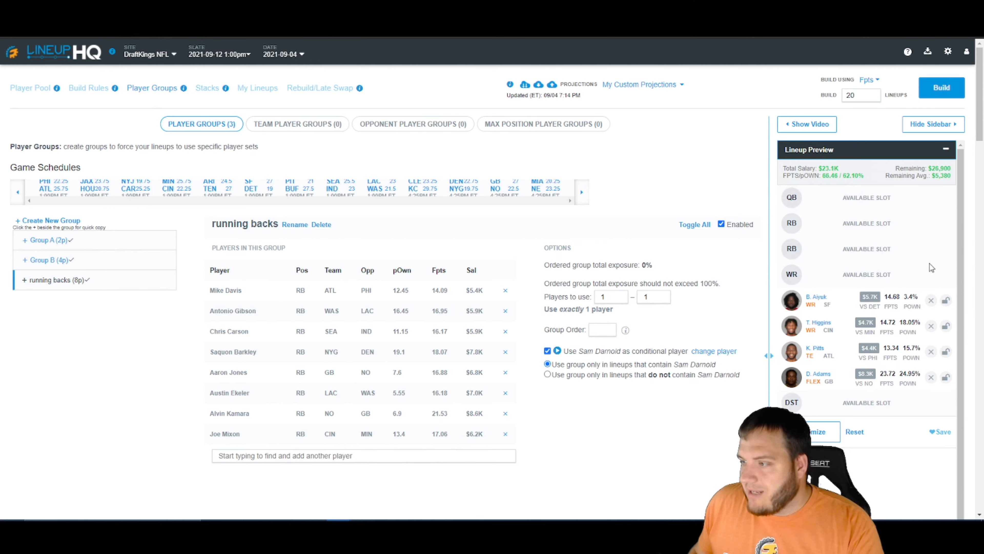
left_click(931, 301)
left_click(931, 326)
left_click(931, 352)
left_click(931, 378)
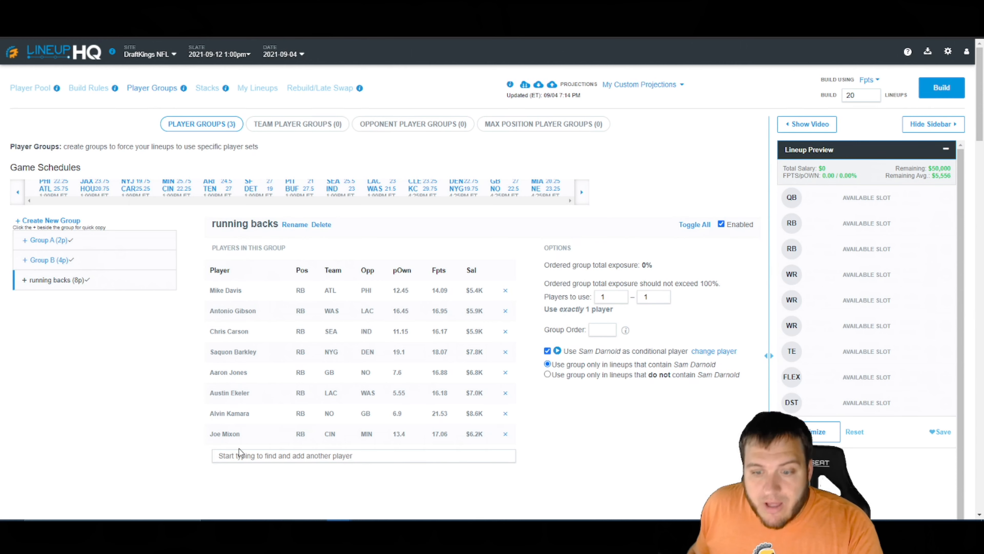
Step: Build 20 lineups with the CAR and TEN stacks and review the generated lineups
left_click(941, 88)
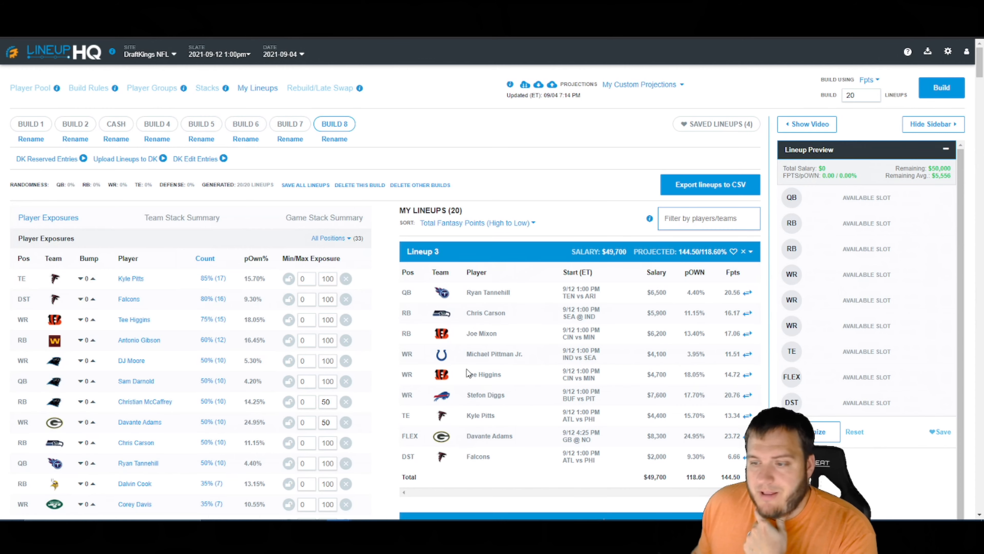
scroll(467, 369, "down", 7)
scroll(499, 330, "down", 10)
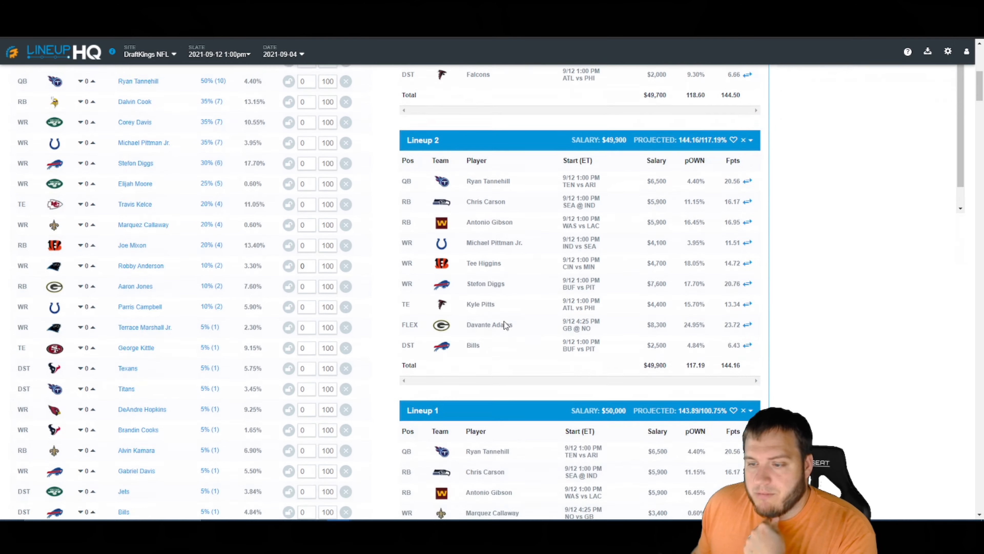
scroll(507, 320, "down", 15)
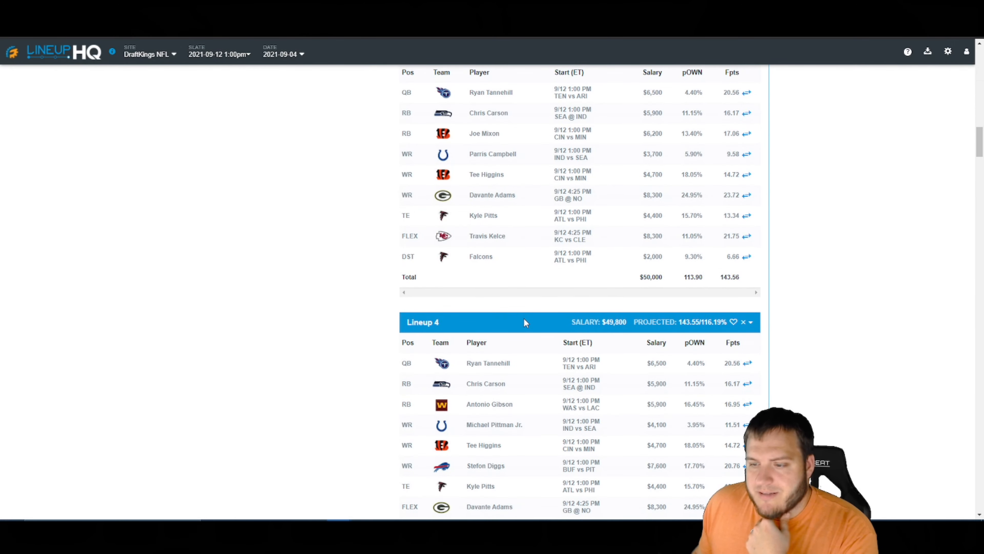
scroll(524, 322, "down", 9)
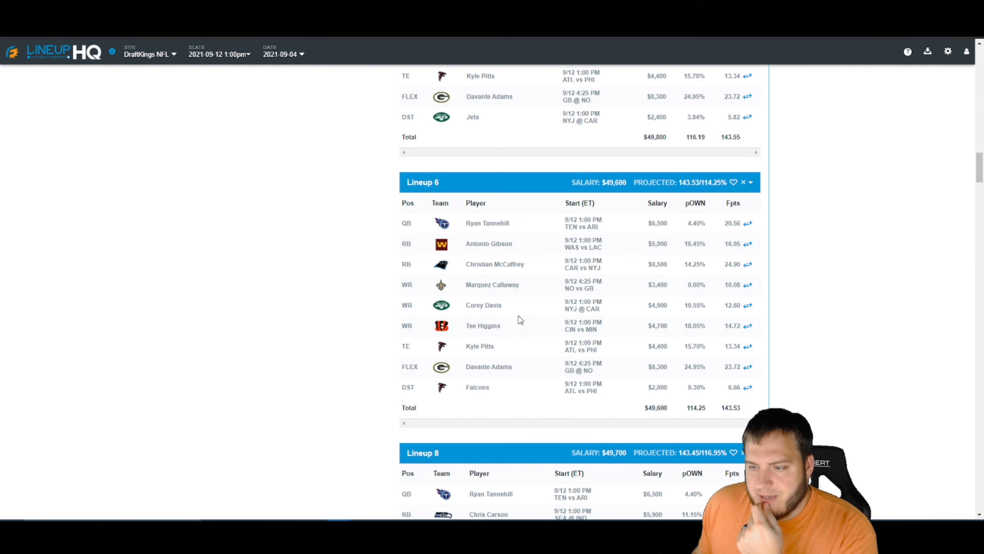
scroll(520, 318, "down", 12)
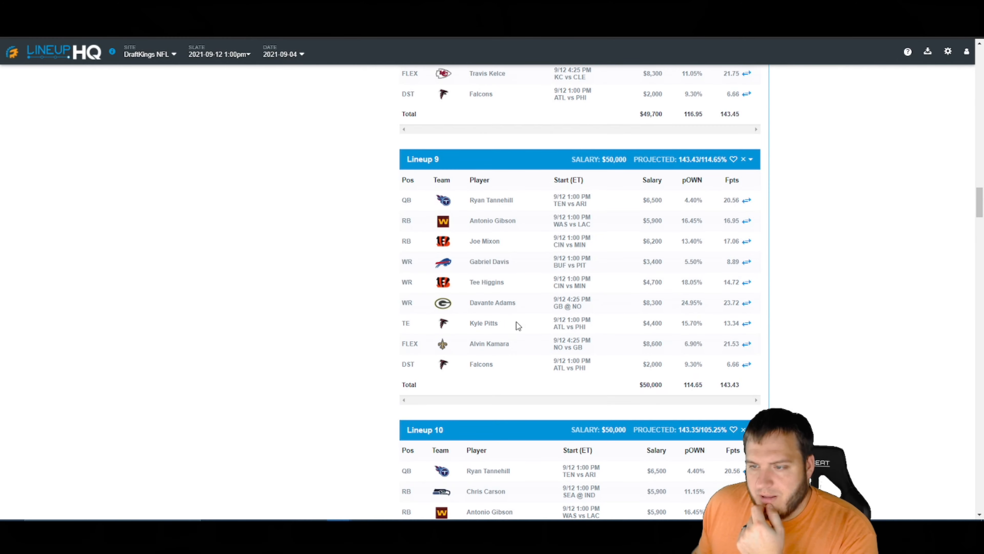
scroll(512, 341, "up", 20)
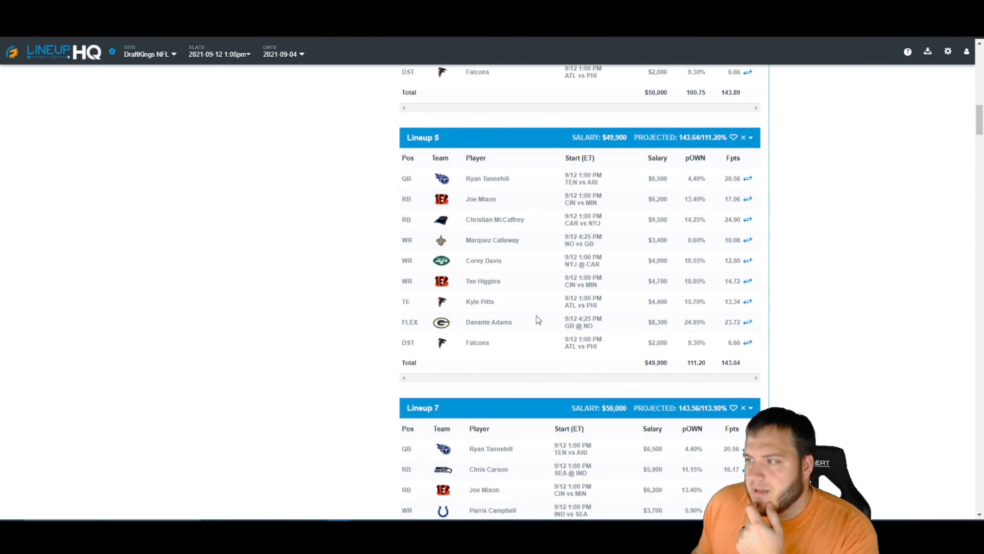
scroll(206, 188, "up", 2)
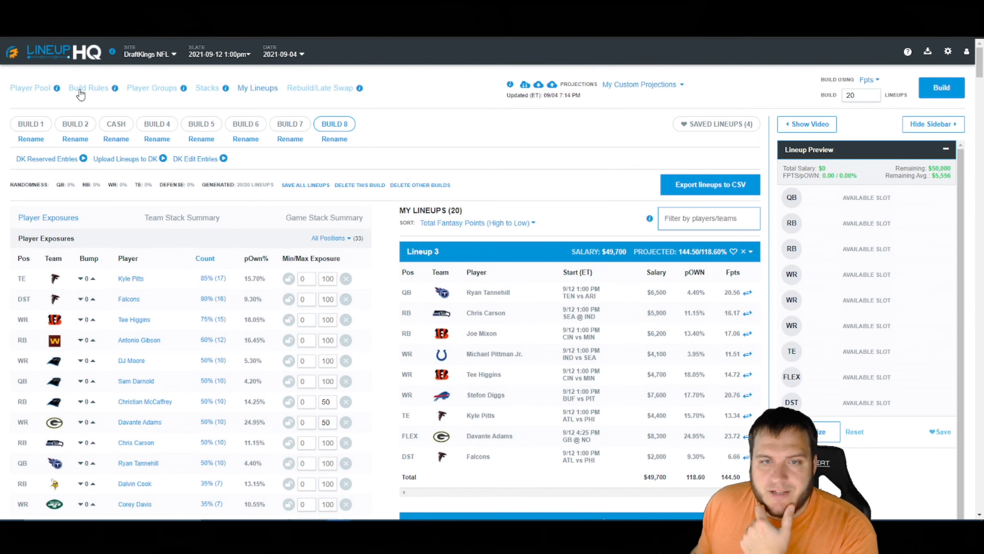
Step: Check the conditional settings of the "running backs" group and return to the player pool
left_click(33, 89)
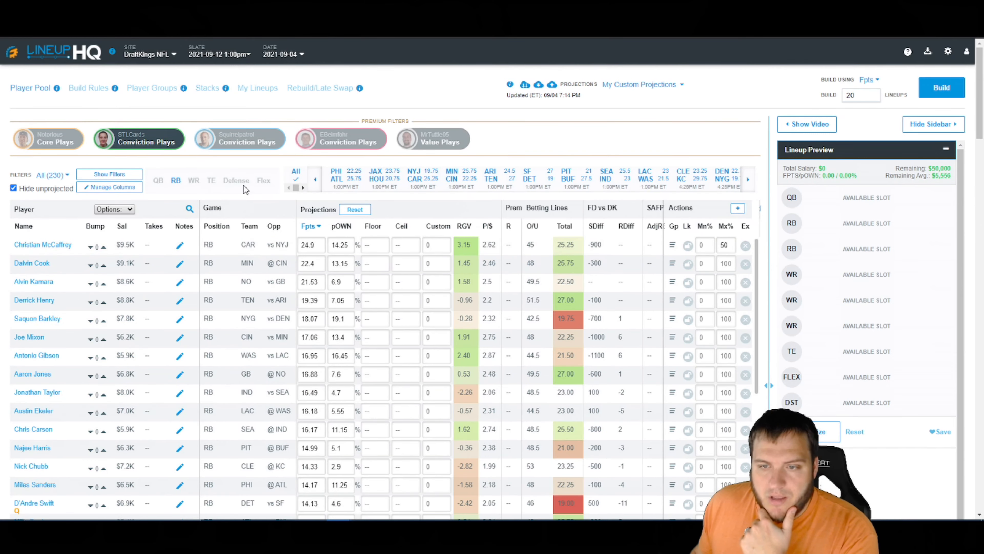
left_click(163, 93)
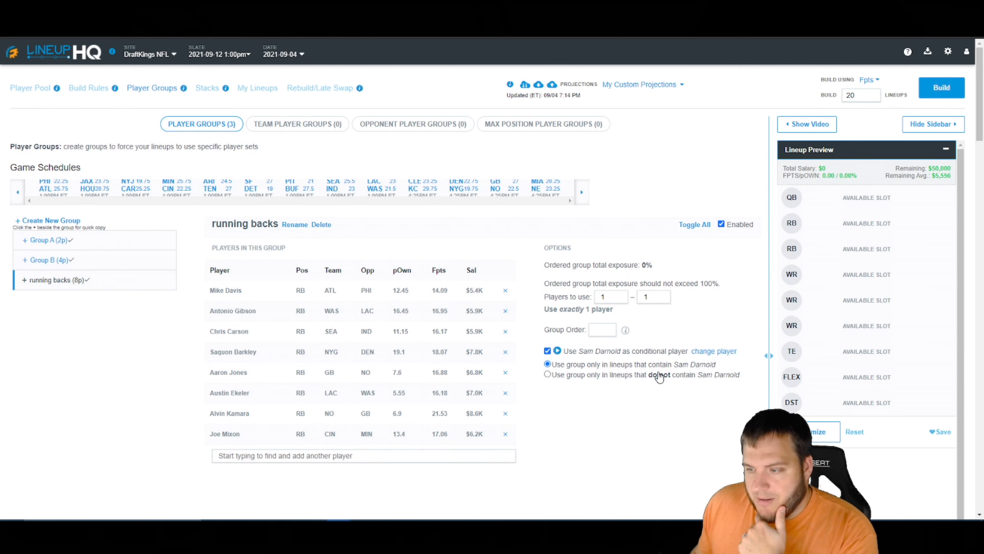
left_click(36, 89)
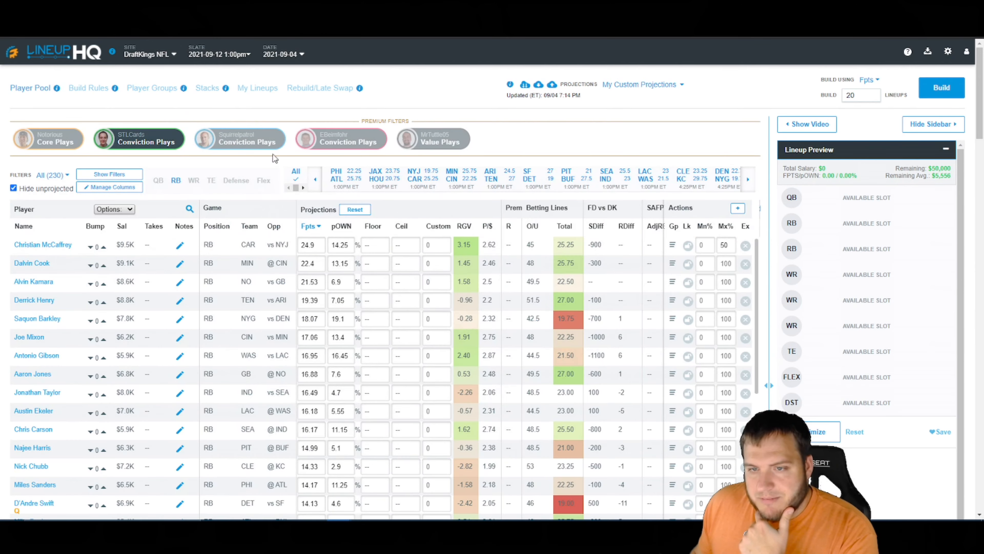
Step: Show only quarterback exposures for the latest build and filter its lineups to those containing Ryan Tannehill
left_click(241, 90)
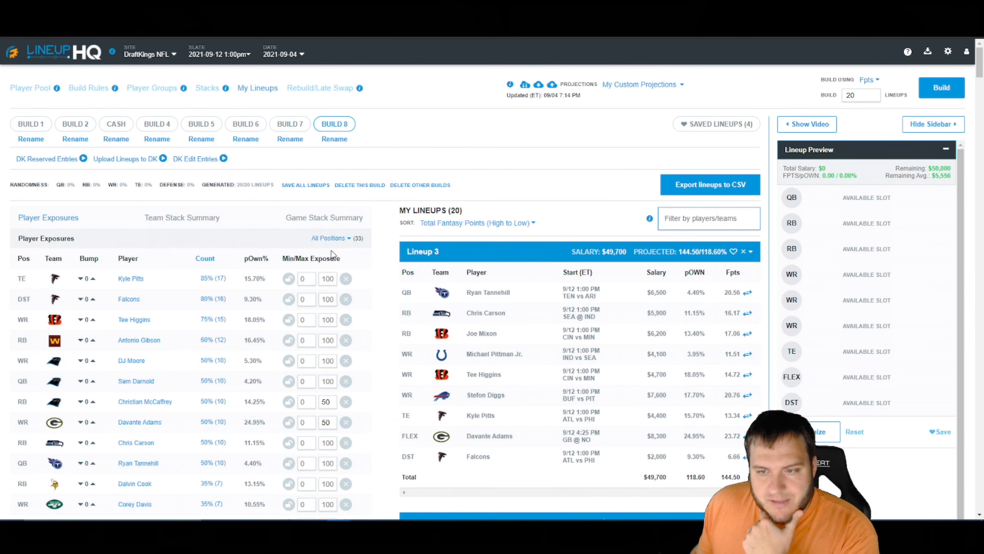
left_click(330, 238)
left_click(293, 268)
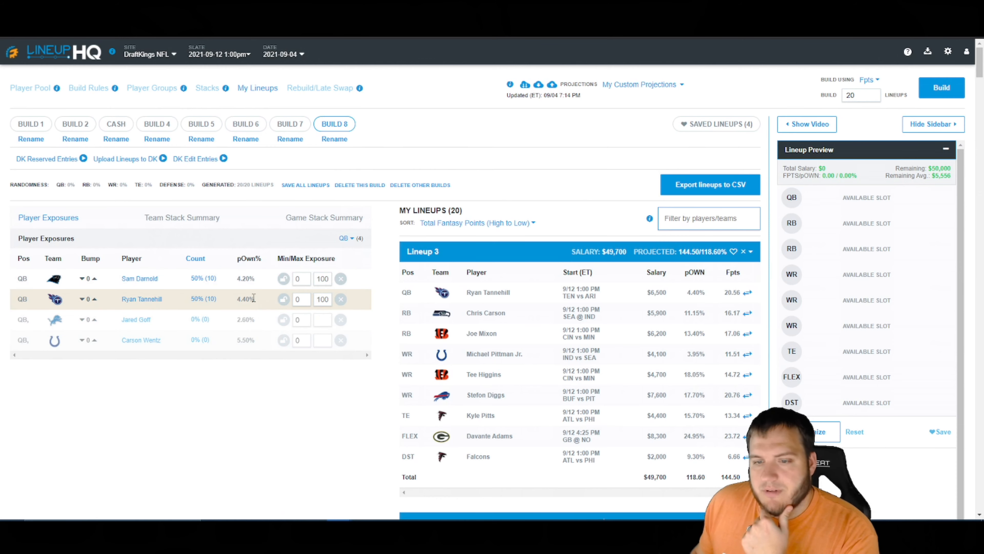
left_click(159, 300)
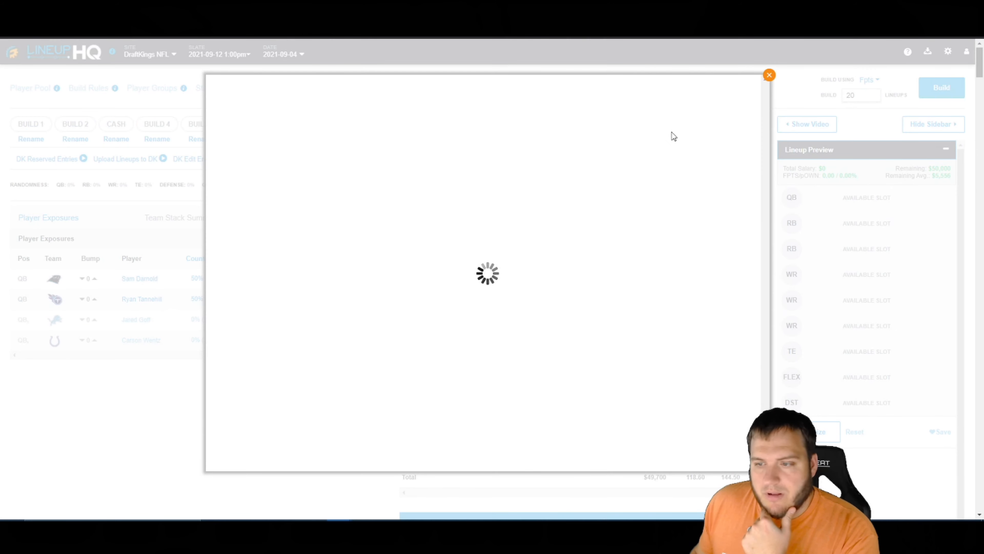
left_click(769, 74)
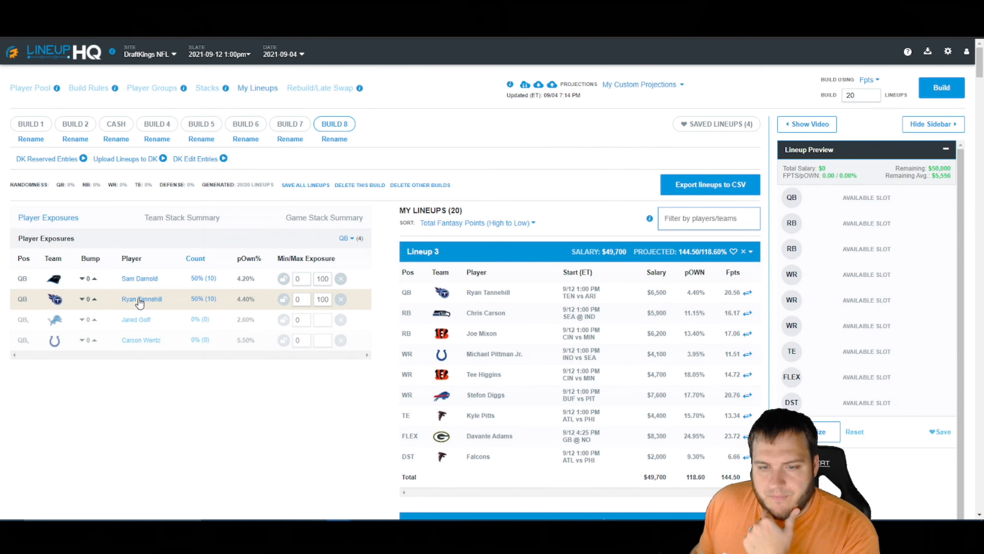
left_click(196, 301)
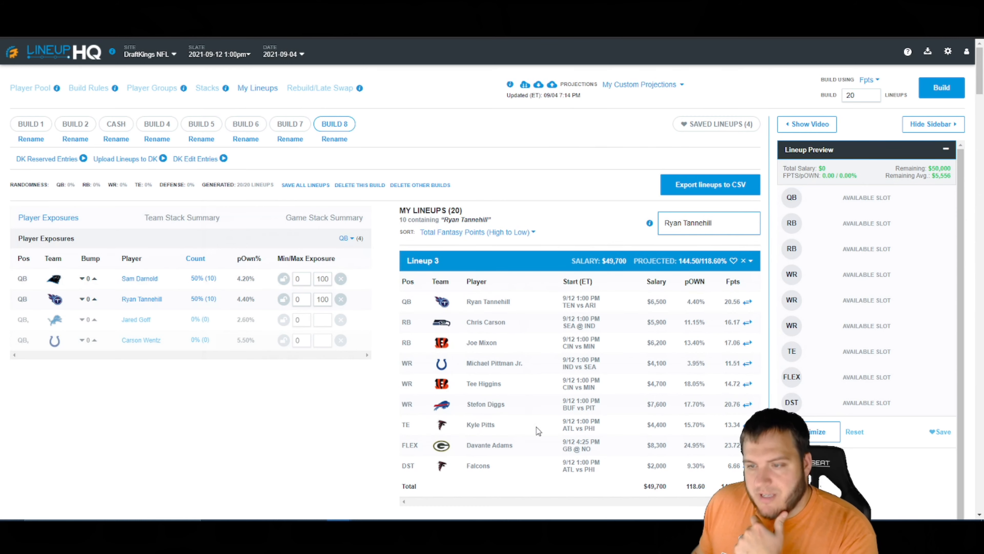
Step: Examine the running backs, receivers and flex players in each of the Ryan Tannehill lineups
scroll(532, 270, "down", 4)
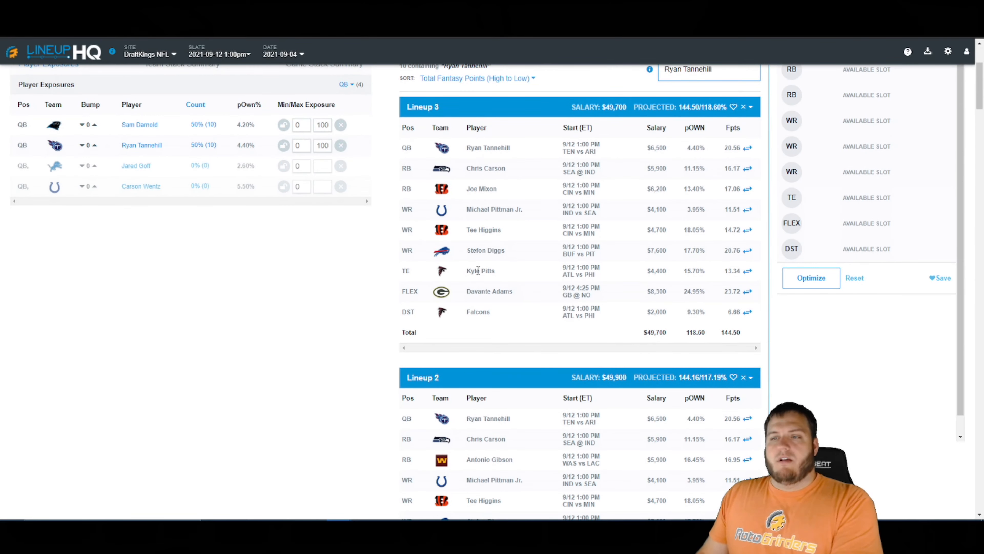
scroll(478, 270, "down", 15)
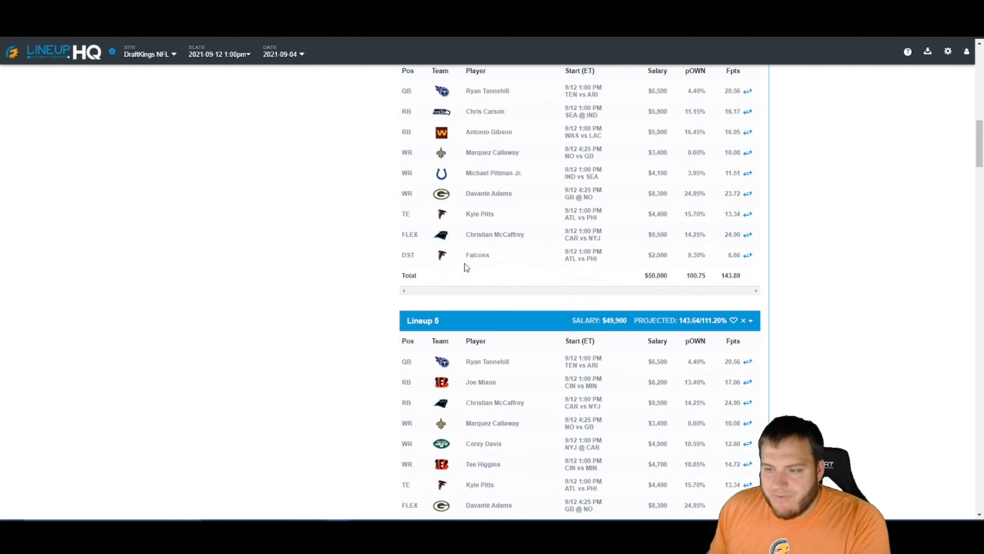
scroll(466, 267, "down", 4)
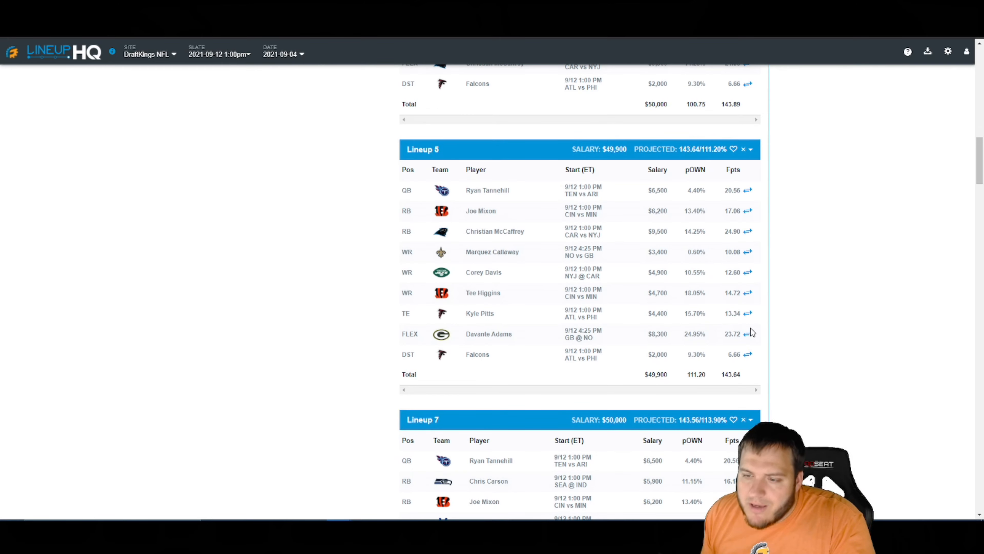
scroll(533, 224, "down", 20)
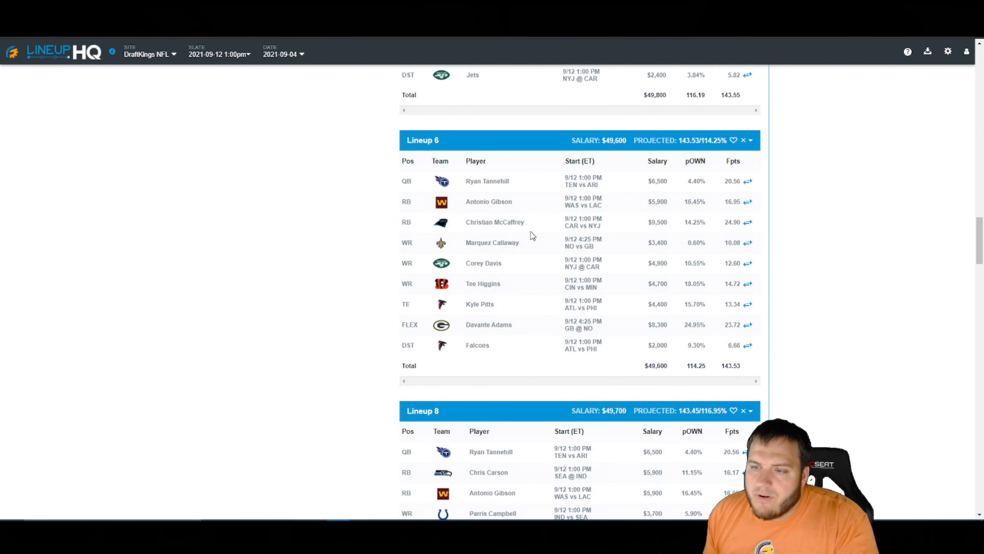
scroll(530, 238, "down", 13)
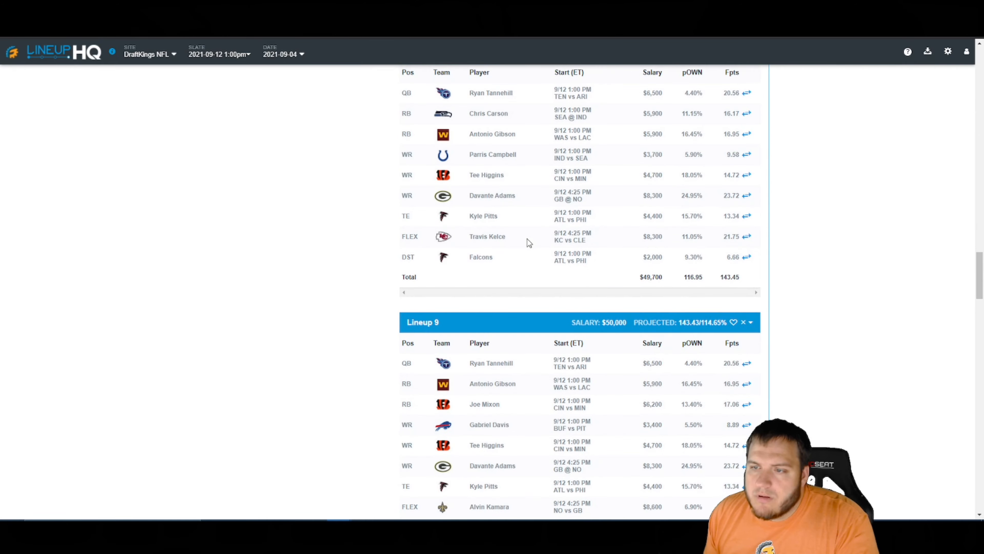
scroll(529, 243, "down", 6)
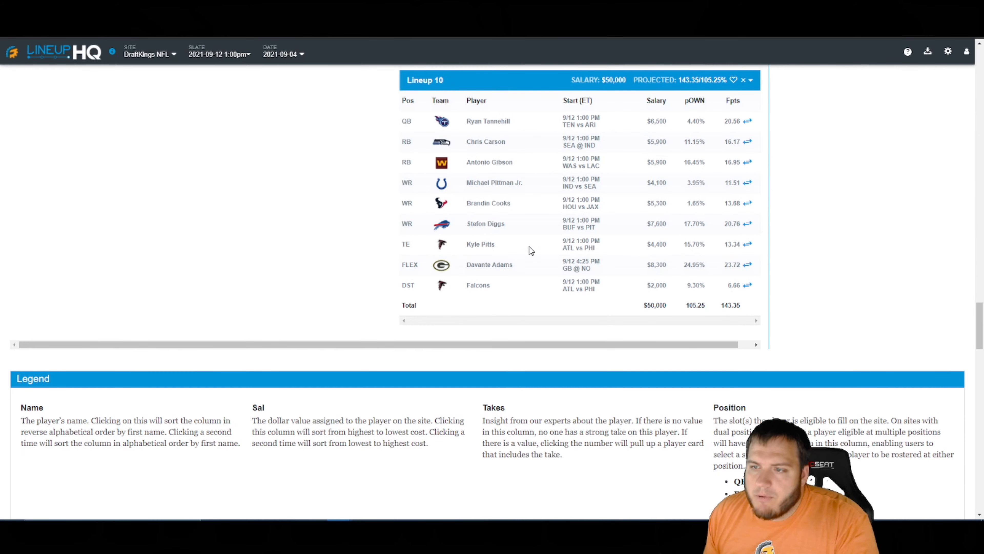
scroll(527, 248, "up", 20)
scroll(550, 258, "up", 10)
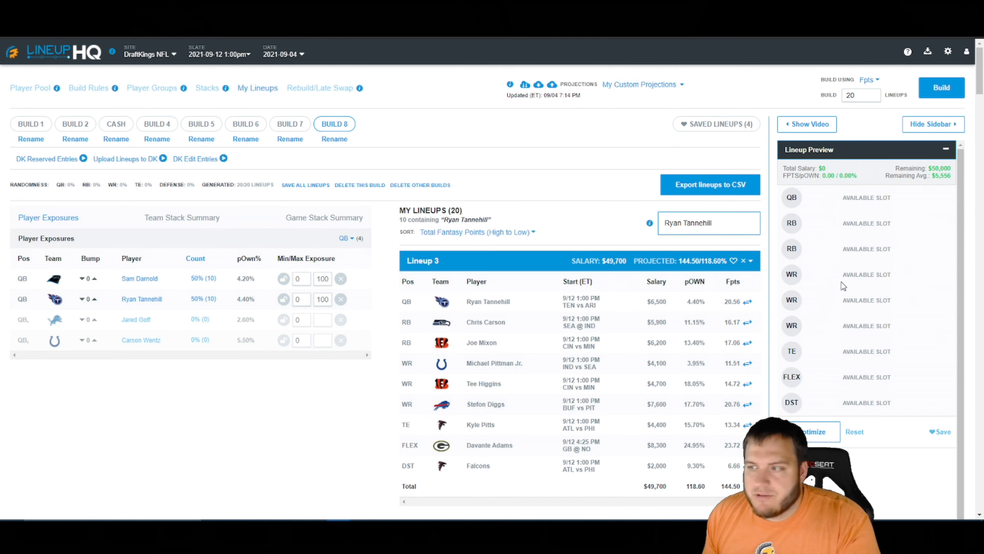
Step: Hide the lineup sidebar and review the quick game stack rules and the "running backs" player group
left_click(932, 124)
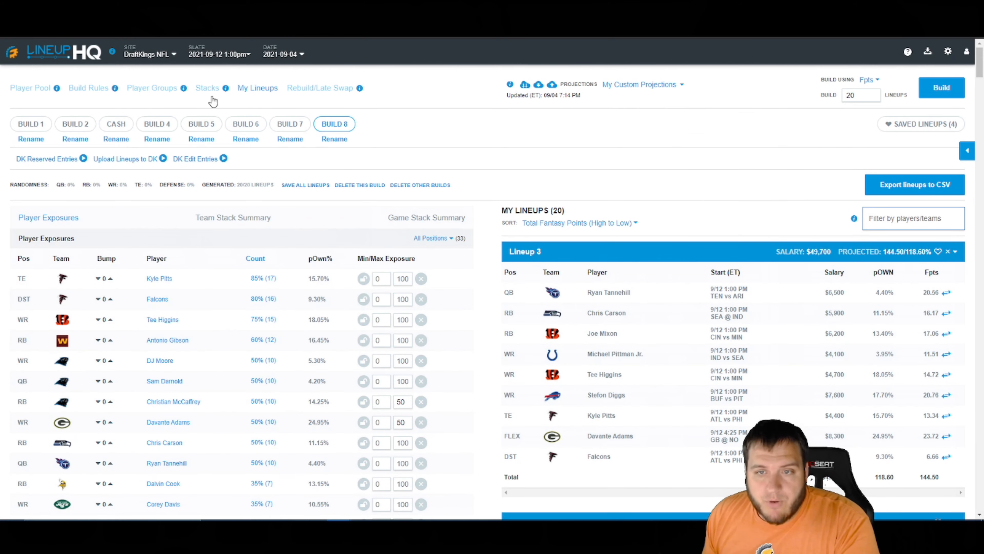
left_click(209, 88)
scroll(369, 237, "down", 7)
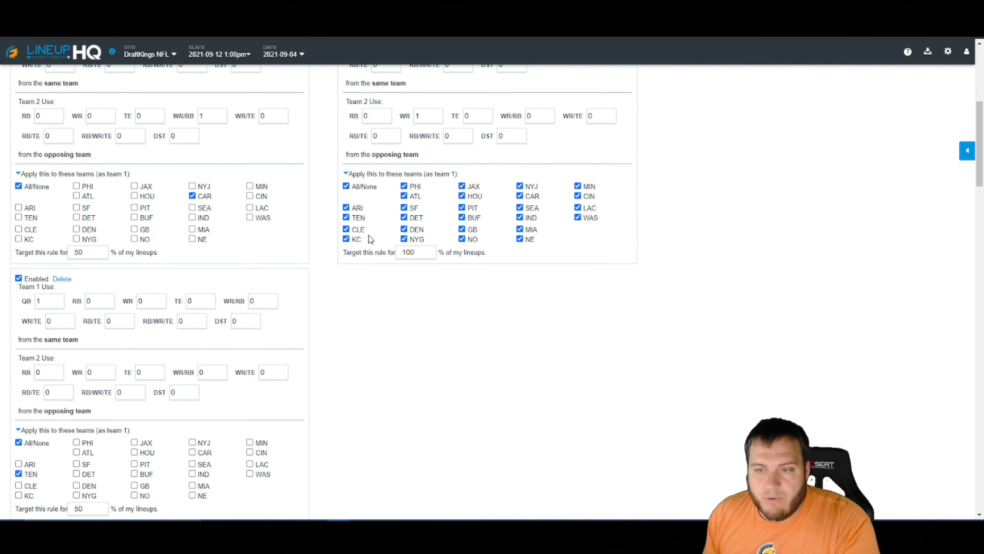
scroll(224, 267, "down", 7)
scroll(217, 311, "up", 10)
scroll(215, 308, "up", 5)
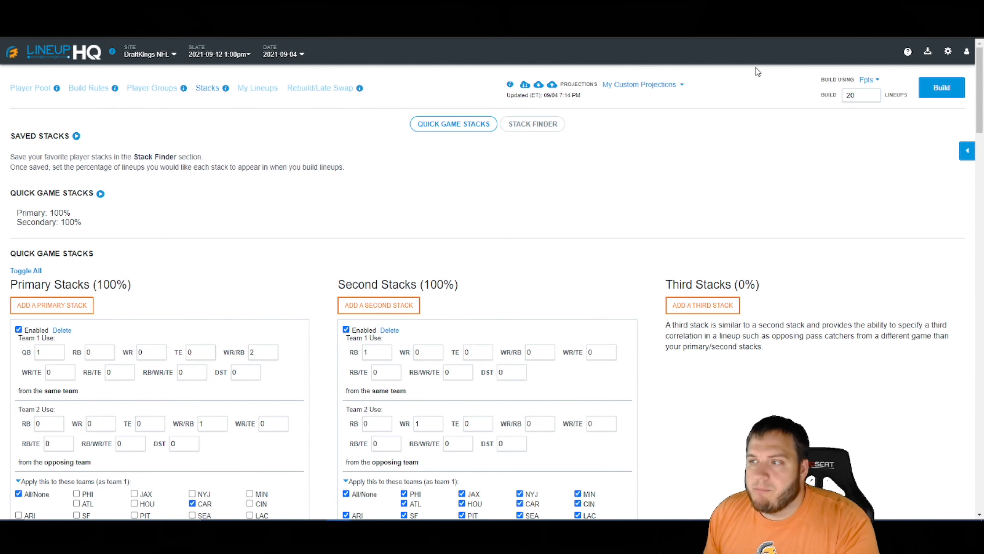
left_click(149, 93)
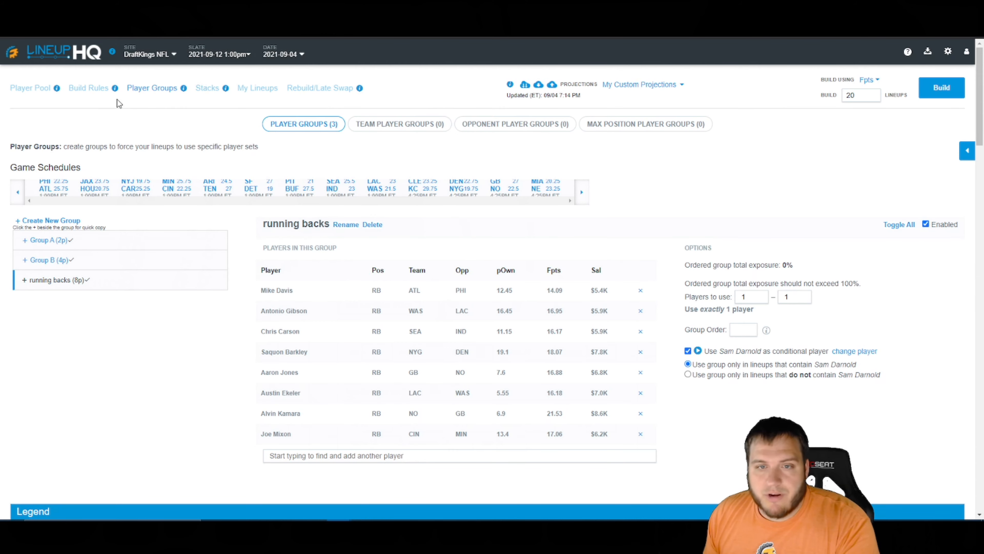
Step: Set the WR flex exposure to 80% in the build rules
left_click(108, 91)
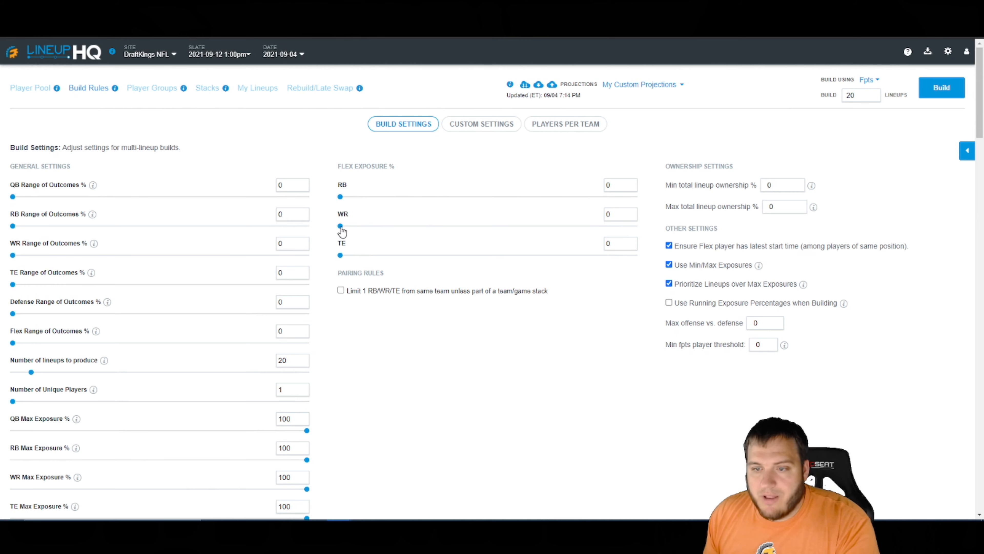
left_click_drag(341, 229, 562, 228)
double_click(614, 214)
type("8")
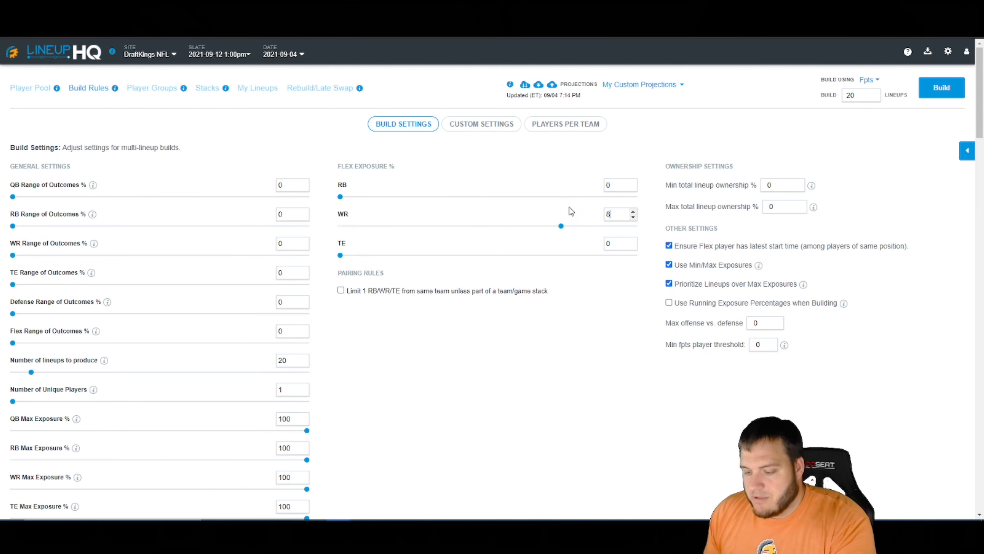
type("0")
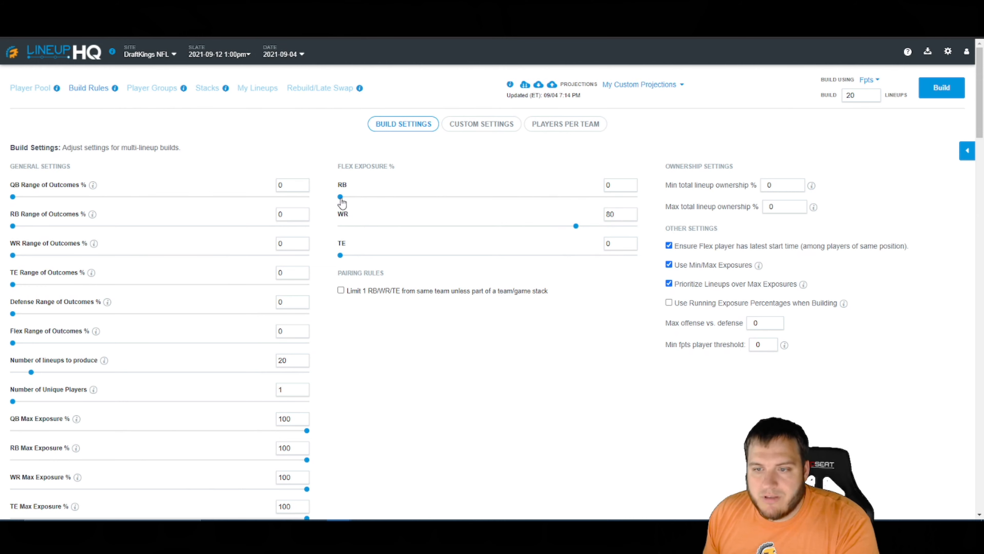
Step: Set the RB flex exposure to 20%, check the remaining build settings and return to the player pool
left_click_drag(341, 197, 405, 197)
double_click(616, 187)
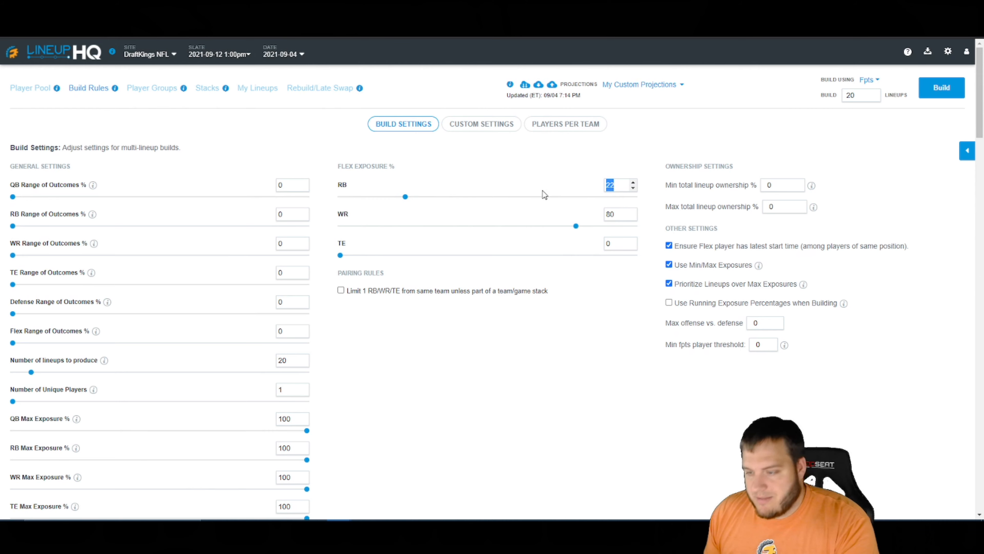
type("20")
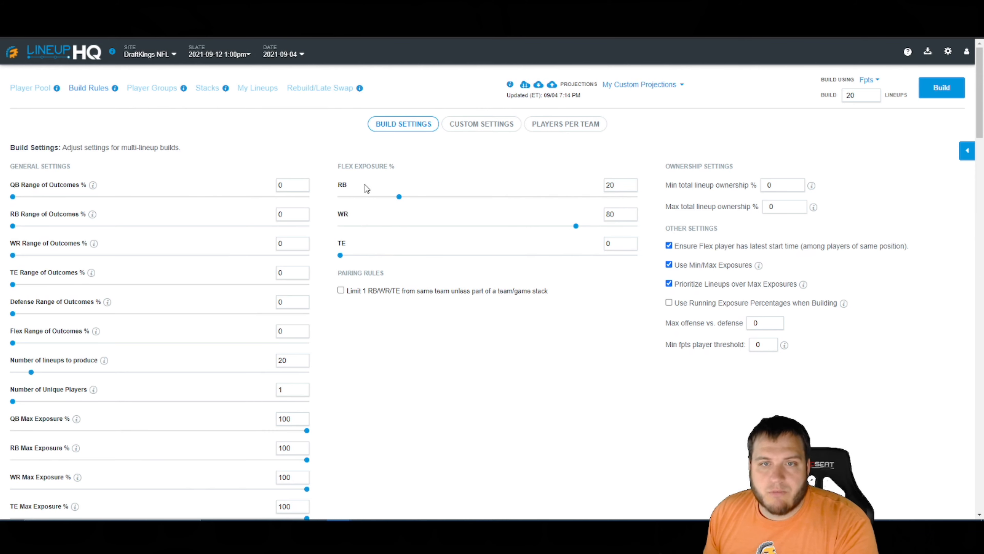
scroll(336, 382, "down", 4)
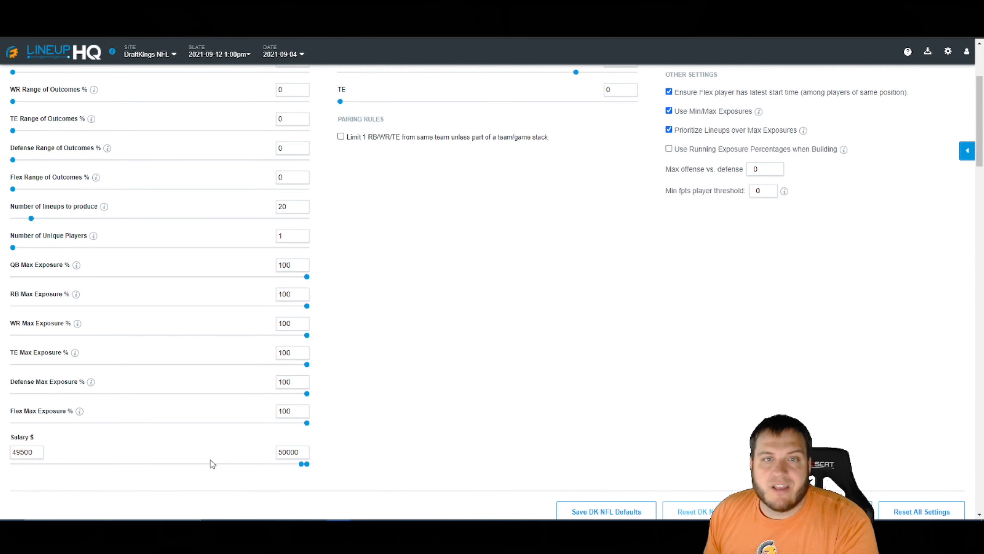
scroll(210, 460, "up", 4)
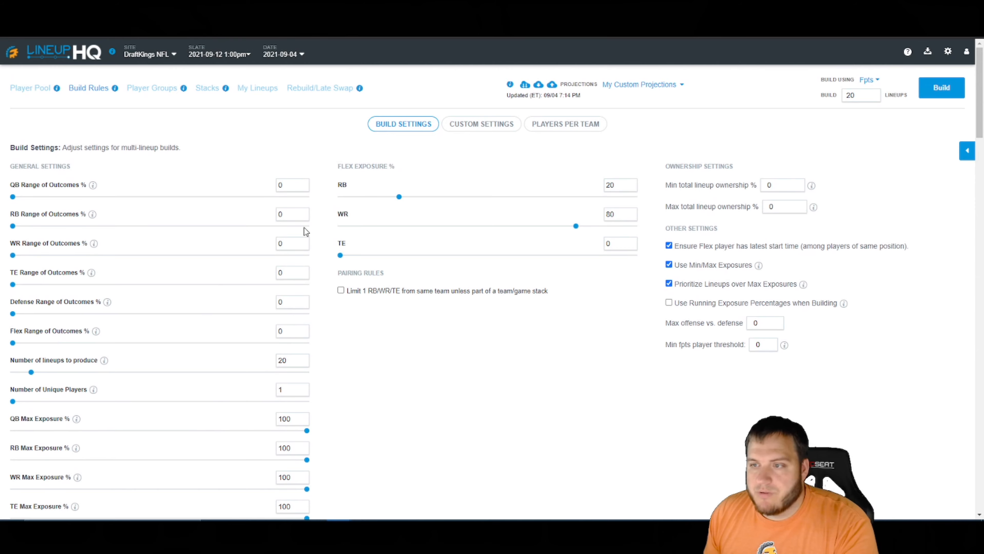
left_click(44, 88)
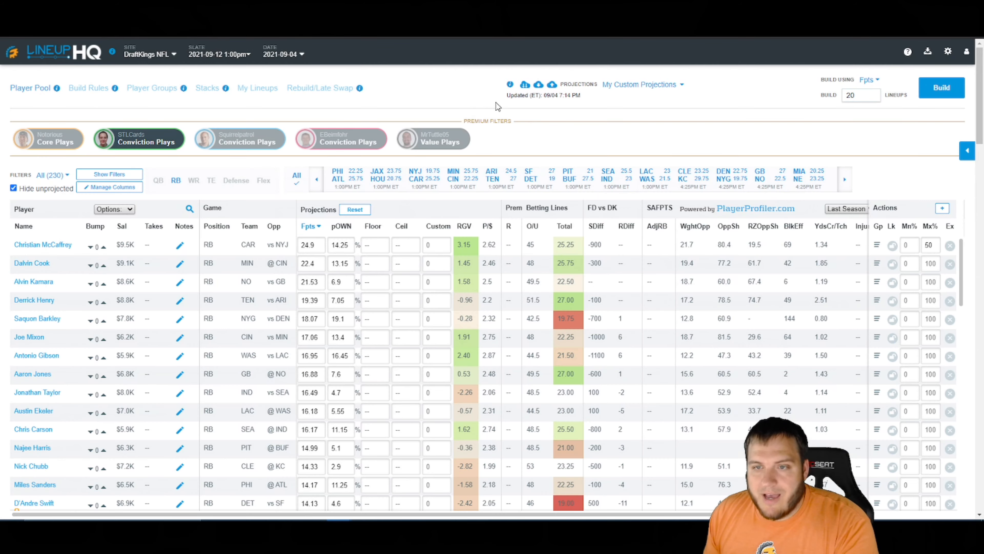